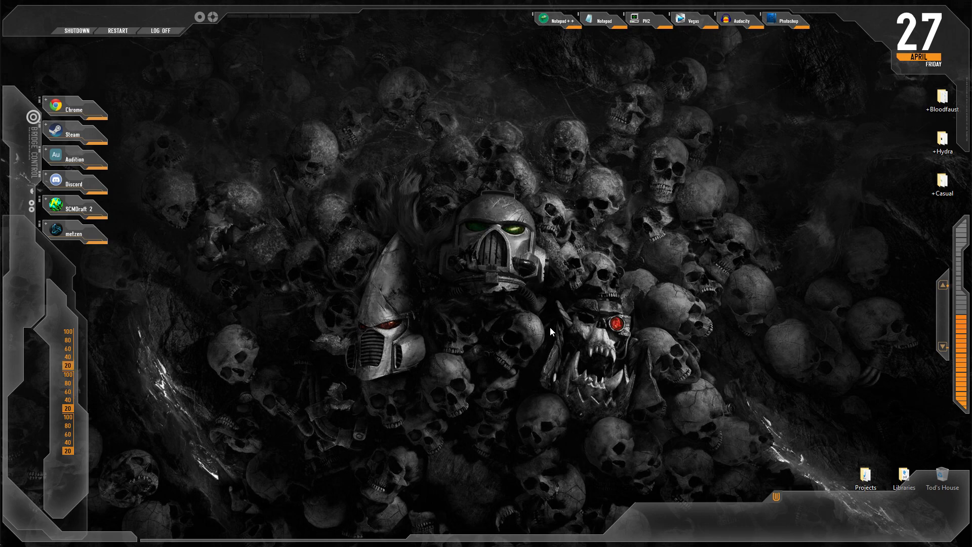
Launch Firegraft from the Firegraft 0.94 folder in File Explorer
{"action": "key", "text": "super+e"}
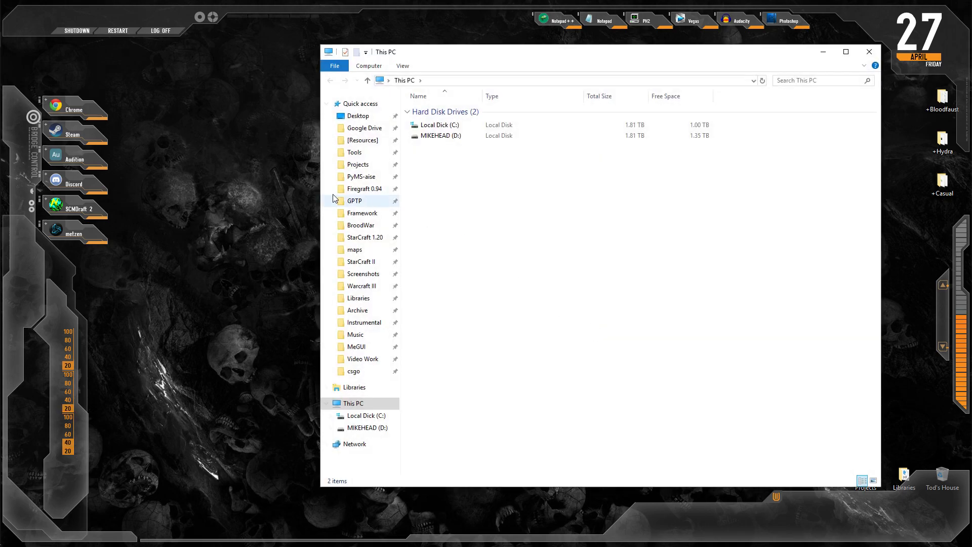
{"action": "left_click", "coordinate": [363, 189]}
{"action": "double_click", "coordinate": [491, 133]}
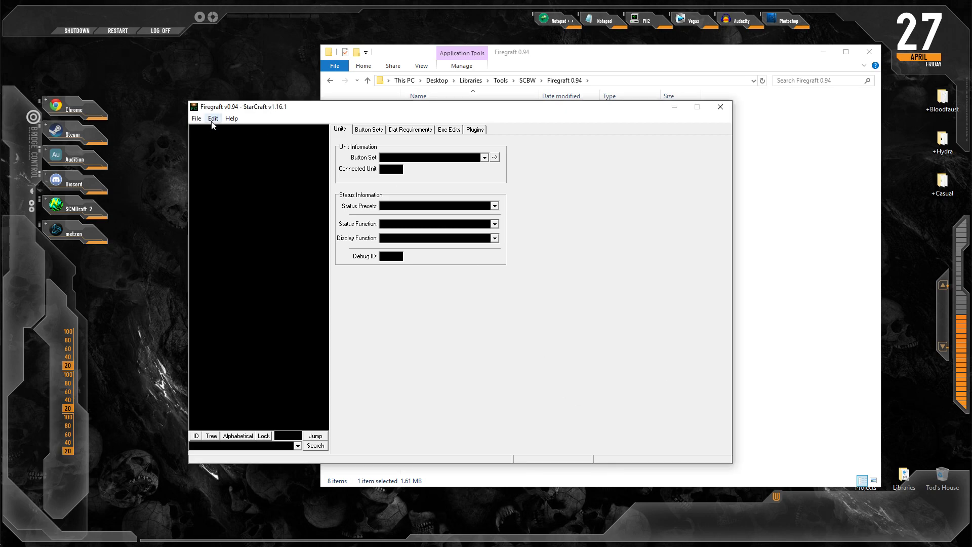
Review Firegraft's global options and file paths, and close the Options dialog without changing them
{"action": "left_click", "coordinate": [197, 118]}
{"action": "left_click", "coordinate": [238, 178]}
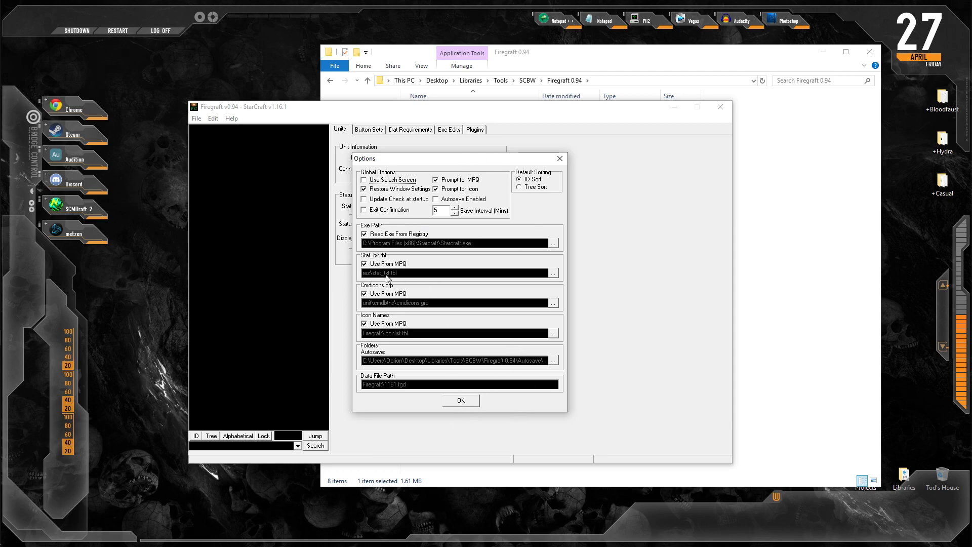
{"action": "left_click", "coordinate": [456, 401]}
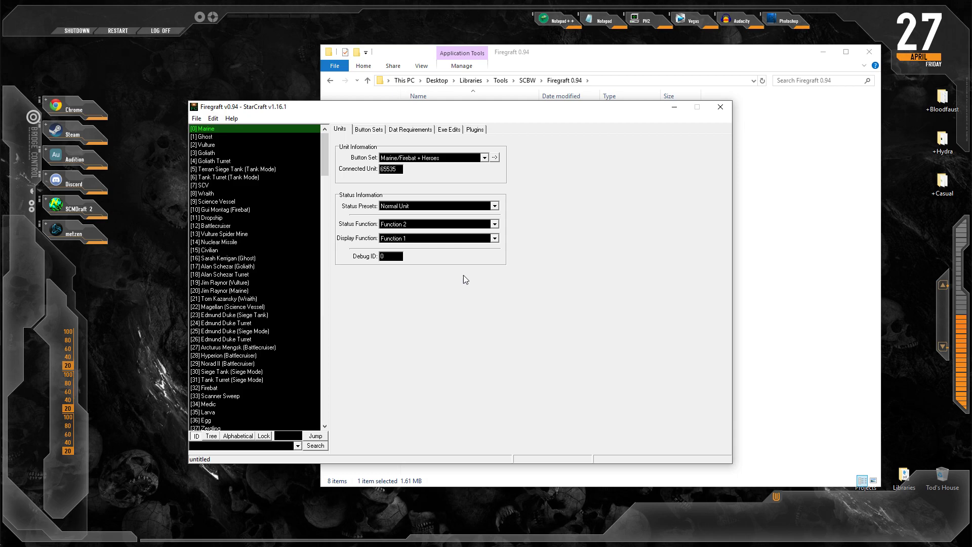
Save the new patch as the self-executing file od.exe on the Desktop, without a custom icon
{"action": "key", "text": "ctrl+s"}
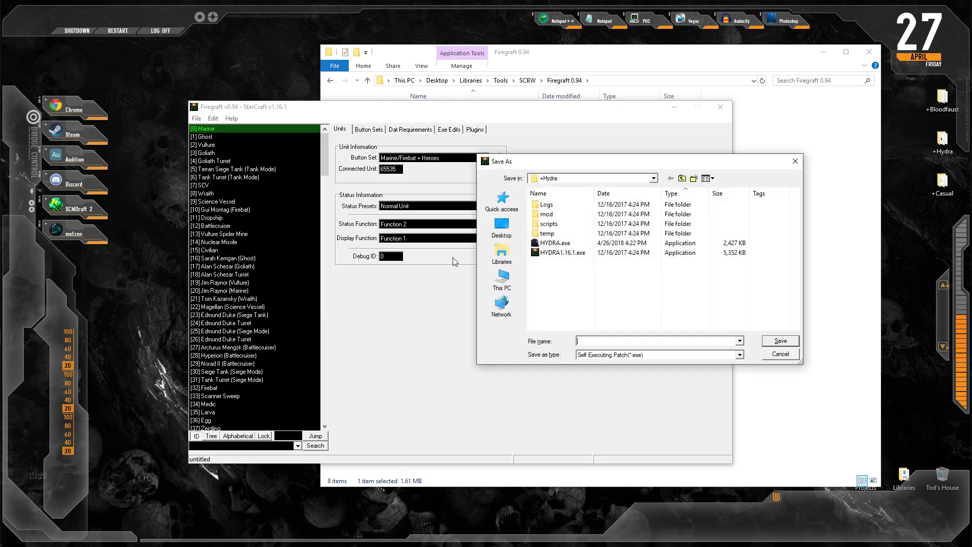
{"action": "type", "text": "test"}
{"action": "key", "text": "Return"}
{"action": "left_click", "coordinate": [548, 308]}
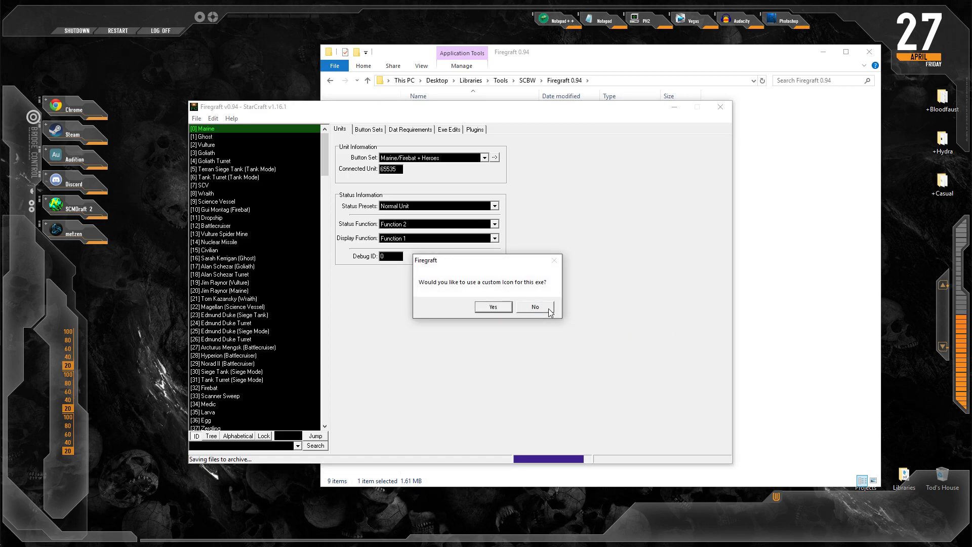
{"action": "left_click", "coordinate": [549, 308]}
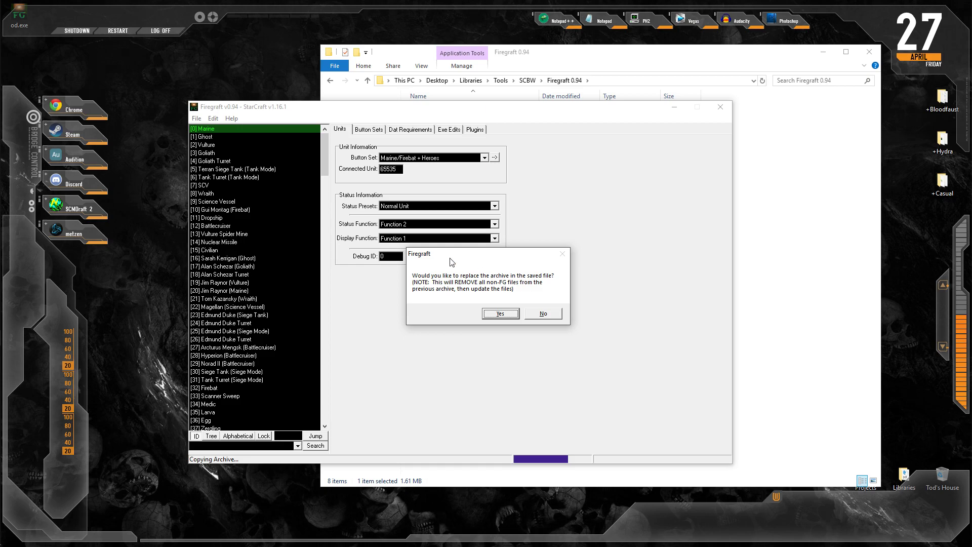
Save over od.exe with its archive replaced, importing no MPQ and using no custom icon
{"action": "left_click_drag", "start_coordinate": [472, 252], "coordinate": [346, 185]}
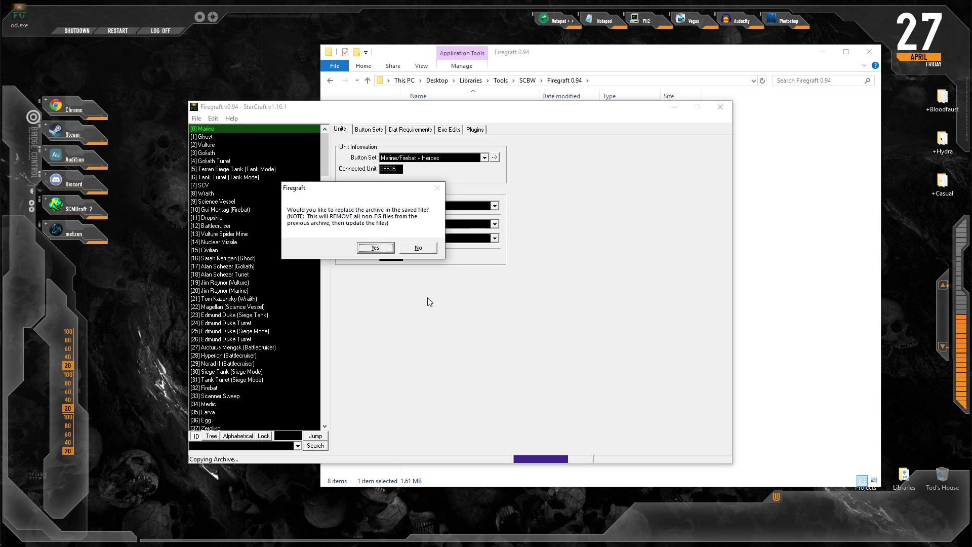
{"action": "left_click", "coordinate": [378, 247]}
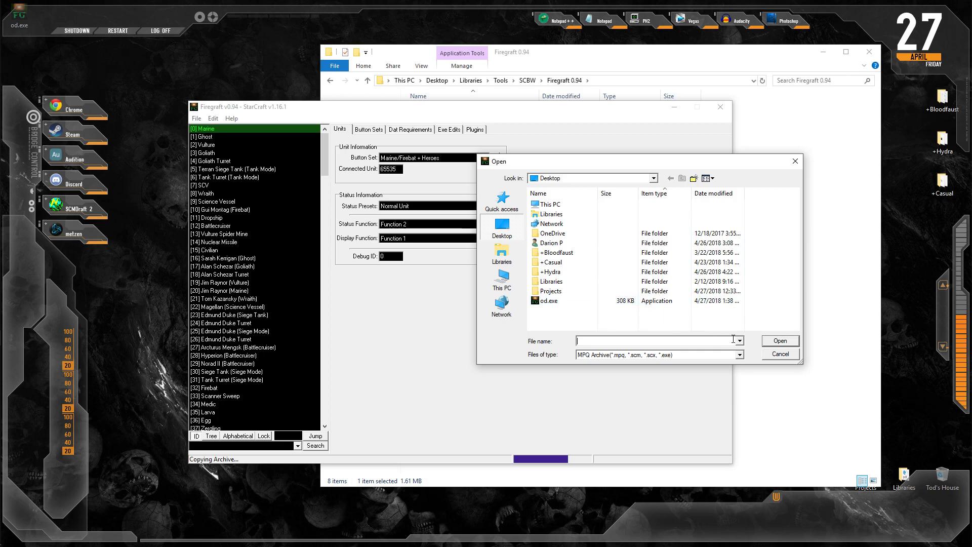
{"action": "left_click", "coordinate": [789, 355]}
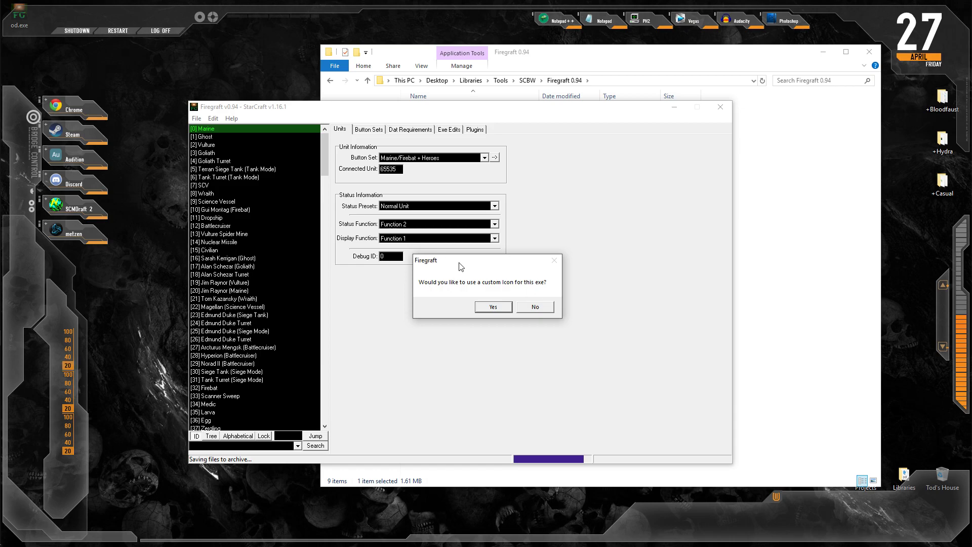
{"action": "left_click_drag", "start_coordinate": [459, 262], "coordinate": [456, 190]}
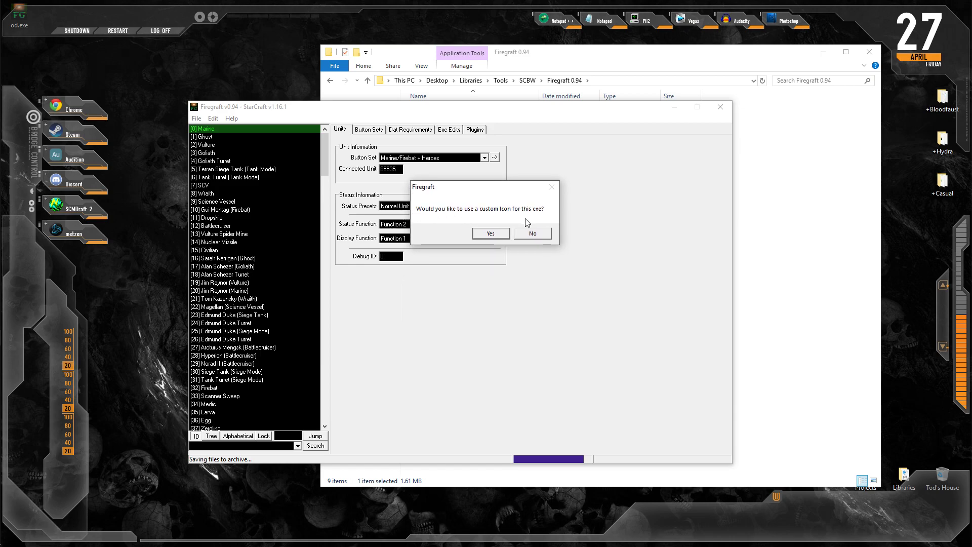
{"action": "left_click", "coordinate": [532, 233]}
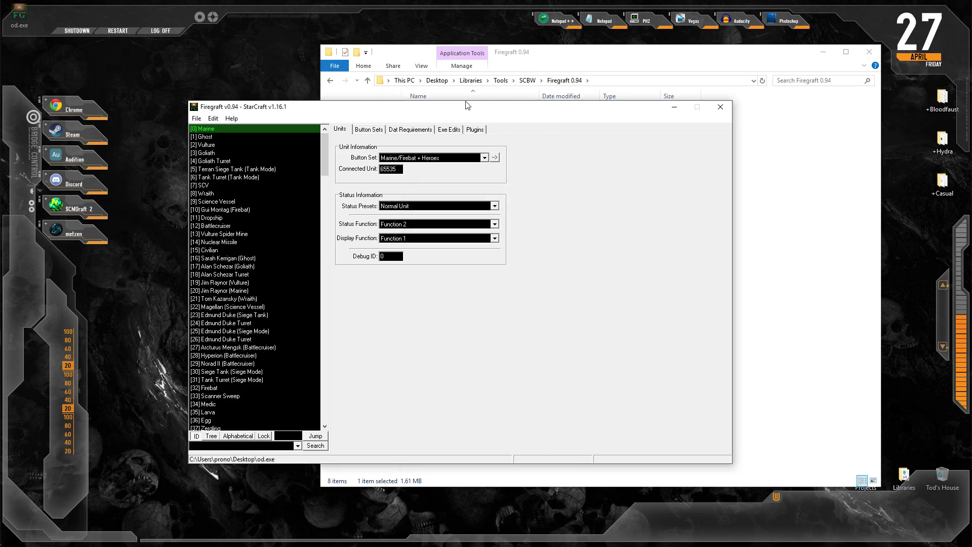
Examine the unit and status information of several units, including Terran Siege Tank, Wraith, Comsat Station and Marine
{"action": "left_click_drag", "start_coordinate": [466, 107], "coordinate": [443, 110]}
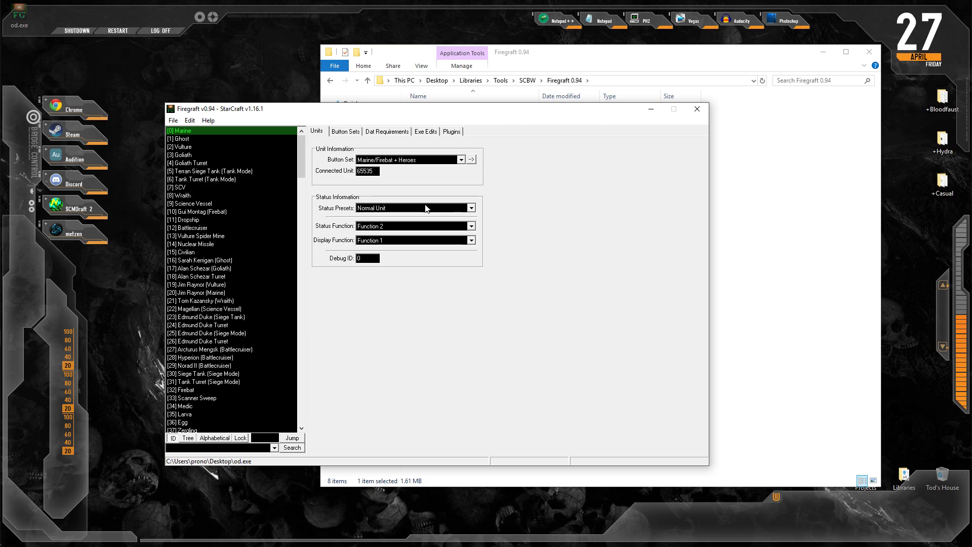
{"action": "left_click", "coordinate": [216, 189]}
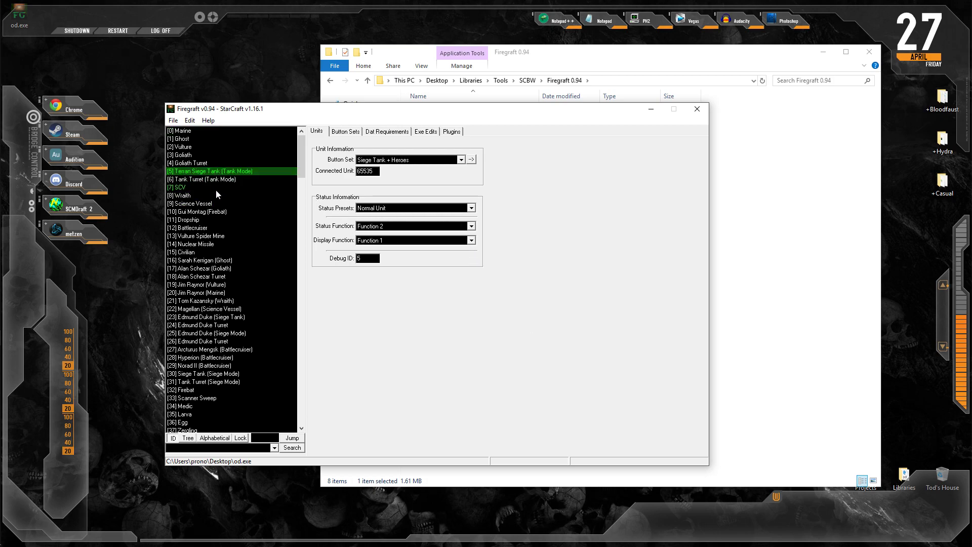
{"action": "left_click", "coordinate": [216, 194]}
{"action": "scroll", "coordinate": [264, 319], "scroll_direction": "down", "scroll_amount": 4}
{"action": "scroll", "coordinate": [264, 321], "scroll_direction": "down", "scroll_amount": 20}
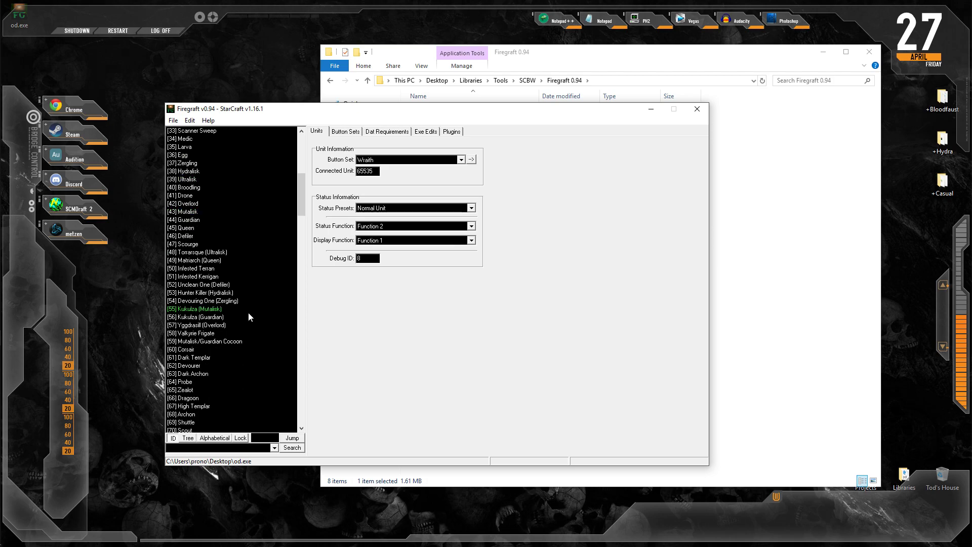
{"action": "left_click", "coordinate": [219, 291]}
{"action": "scroll", "coordinate": [234, 304], "scroll_direction": "up", "scroll_amount": 19}
{"action": "scroll", "coordinate": [217, 228], "scroll_direction": "up", "scroll_amount": 10}
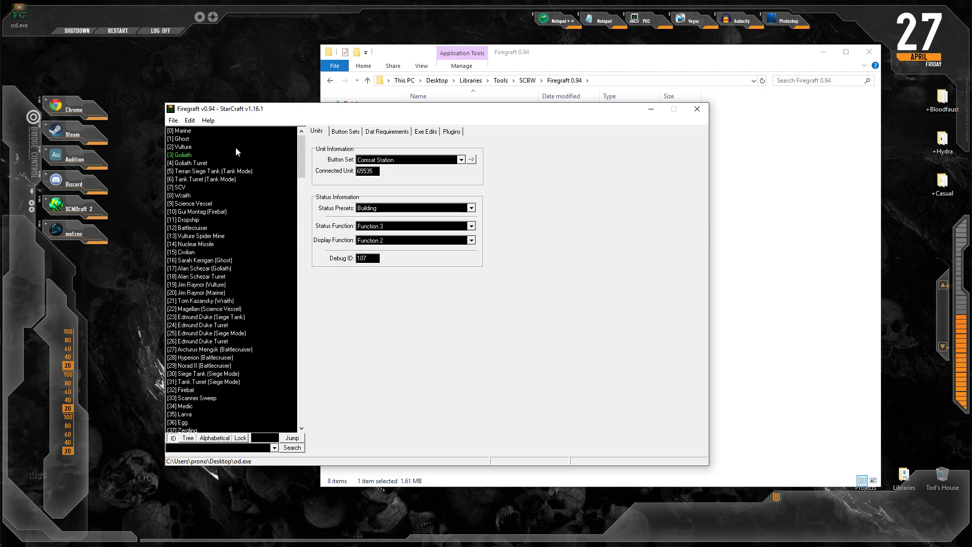
{"action": "left_click", "coordinate": [226, 131]}
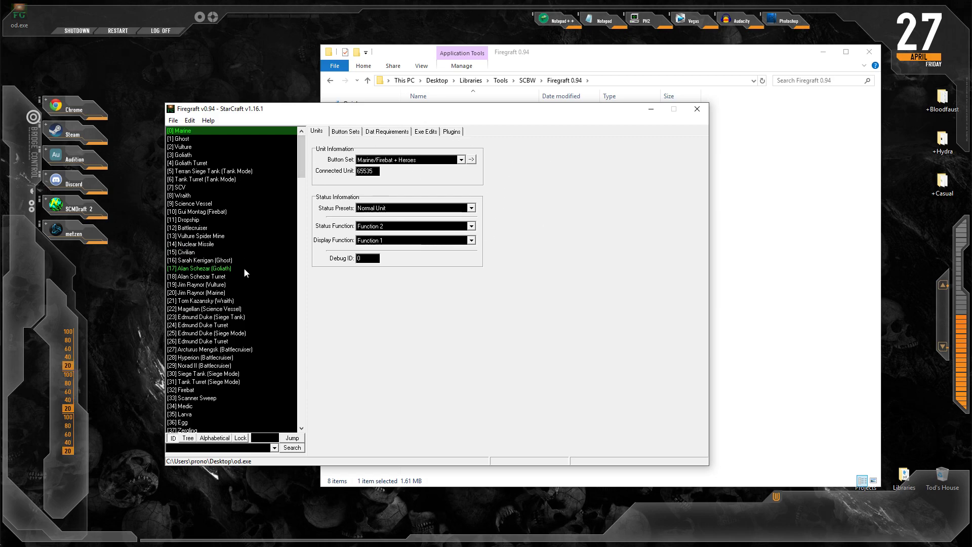
Look through the button sets that can be assigned to the Broodling, without changing its set, and return to the Marine
{"action": "scroll", "coordinate": [248, 253], "scroll_direction": "down", "scroll_amount": 10}
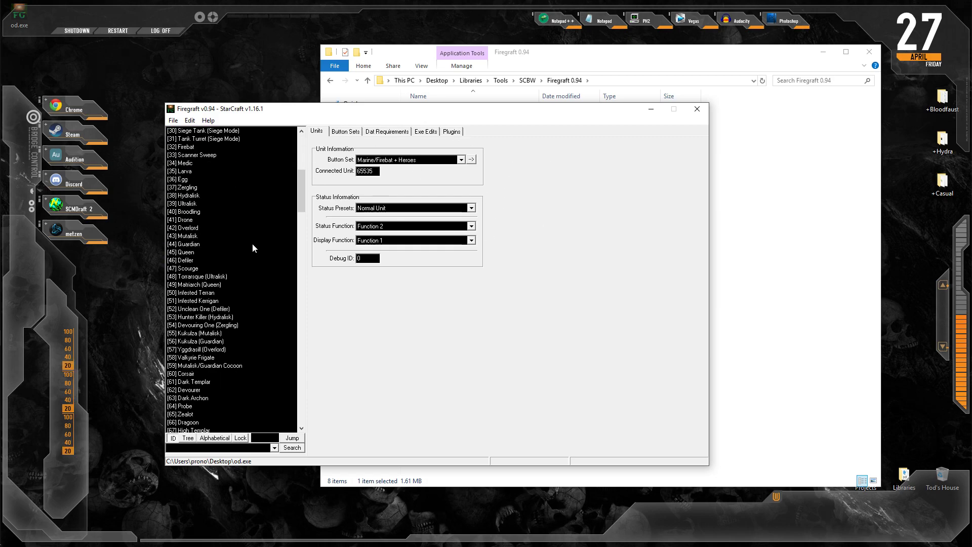
{"action": "left_click", "coordinate": [199, 212]}
{"action": "scroll", "coordinate": [252, 304], "scroll_direction": "up", "scroll_amount": 5}
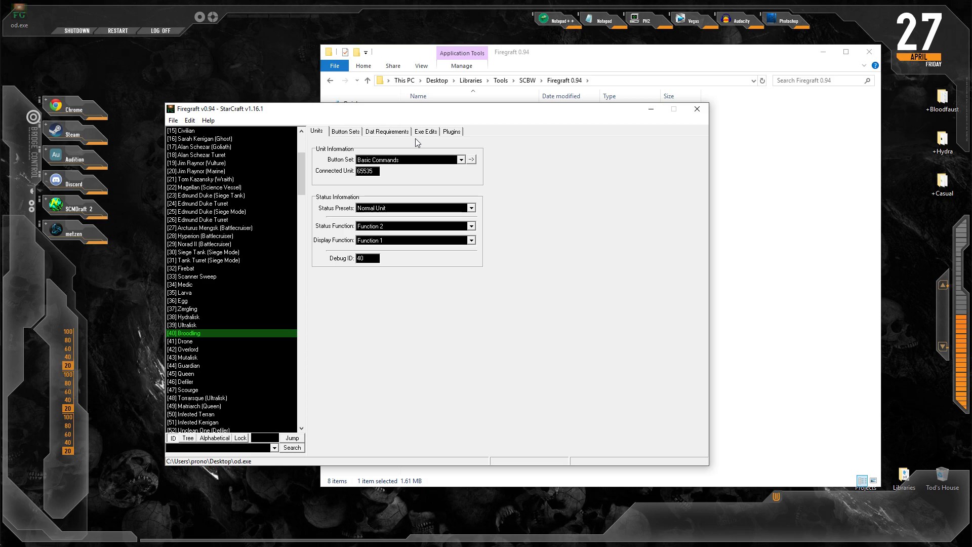
{"action": "left_click", "coordinate": [424, 160]}
{"action": "scroll", "coordinate": [421, 199], "scroll_direction": "down", "scroll_amount": 1}
{"action": "scroll", "coordinate": [422, 199], "scroll_direction": "down", "scroll_amount": 6}
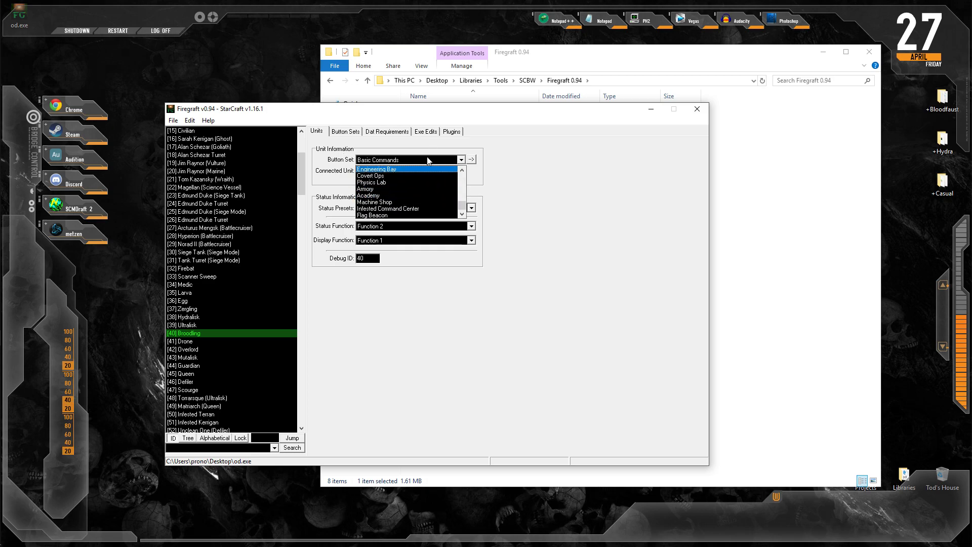
{"action": "left_click", "coordinate": [588, 238]}
{"action": "scroll", "coordinate": [237, 254], "scroll_direction": "up", "scroll_amount": 5}
{"action": "left_click", "coordinate": [213, 129]}
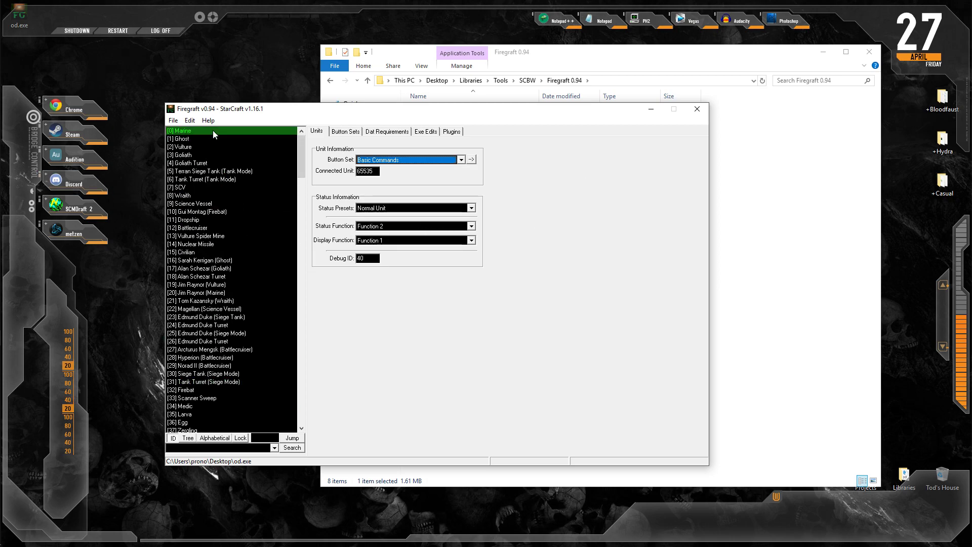
Examine the buttons, settings and using units of sets such as Cancel Construction + Rally, Drone, Egg/Cocoon and Transport
{"action": "left_click", "coordinate": [356, 132]}
{"action": "left_click", "coordinate": [250, 172]}
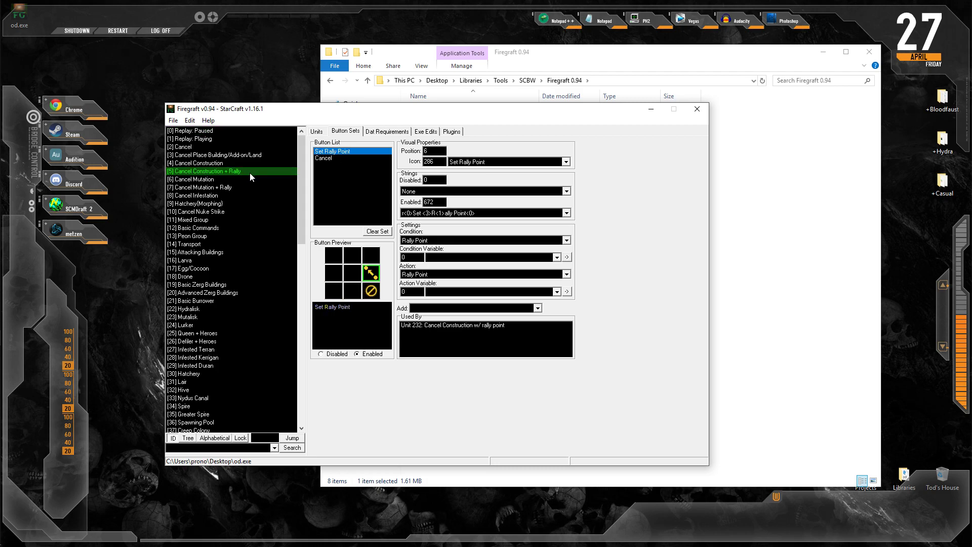
{"action": "left_click", "coordinate": [228, 131]}
{"action": "left_click", "coordinate": [244, 276]}
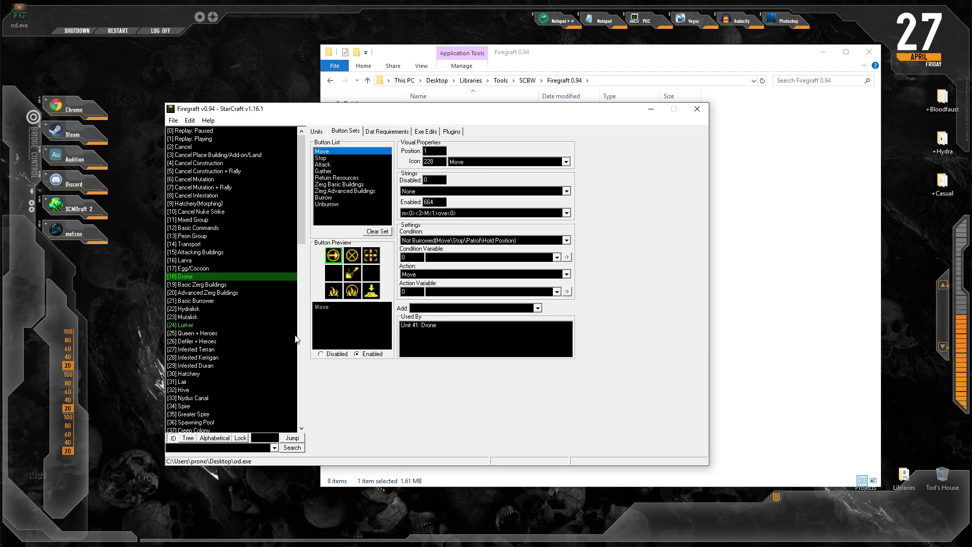
{"action": "left_click", "coordinate": [283, 340]}
{"action": "left_click", "coordinate": [240, 265]}
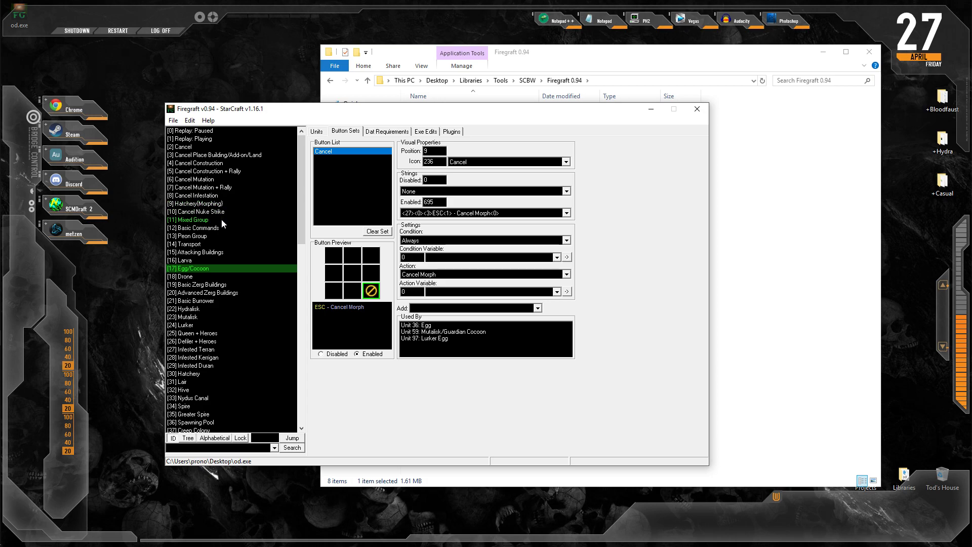
{"action": "left_click", "coordinate": [221, 220]}
{"action": "left_click", "coordinate": [250, 243]}
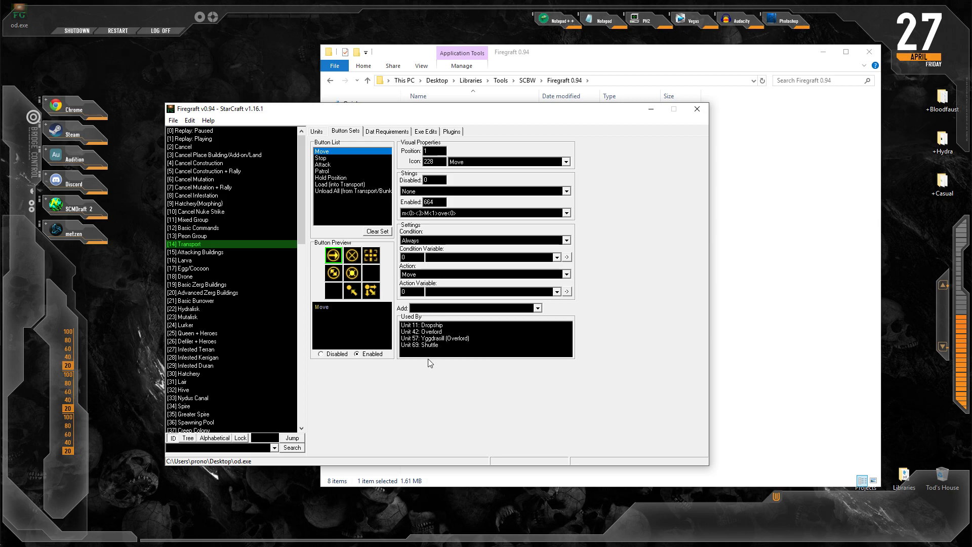
Compare the Attacking Buildings and Defiler Mound button sets, including their conditions, actions and variables
{"action": "left_click", "coordinate": [244, 268]}
{"action": "left_click", "coordinate": [241, 252]}
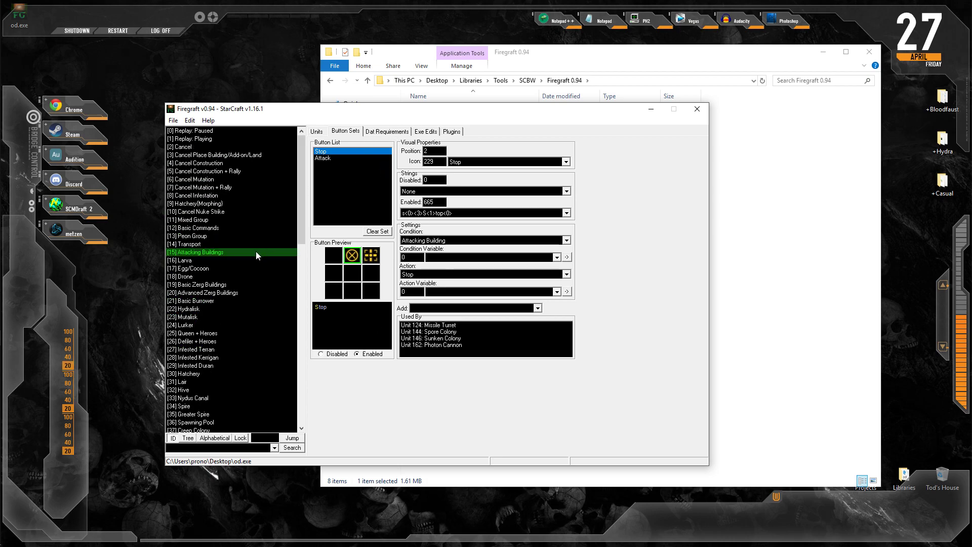
{"action": "scroll", "coordinate": [254, 332], "scroll_direction": "down", "scroll_amount": 5}
{"action": "left_click", "coordinate": [255, 332]}
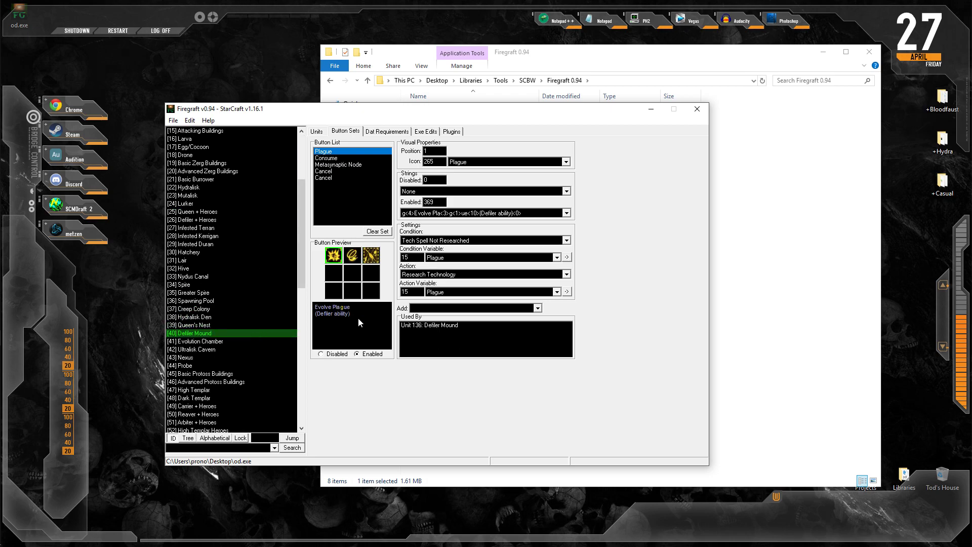
{"action": "scroll", "coordinate": [272, 286], "scroll_direction": "up", "scroll_amount": 5}
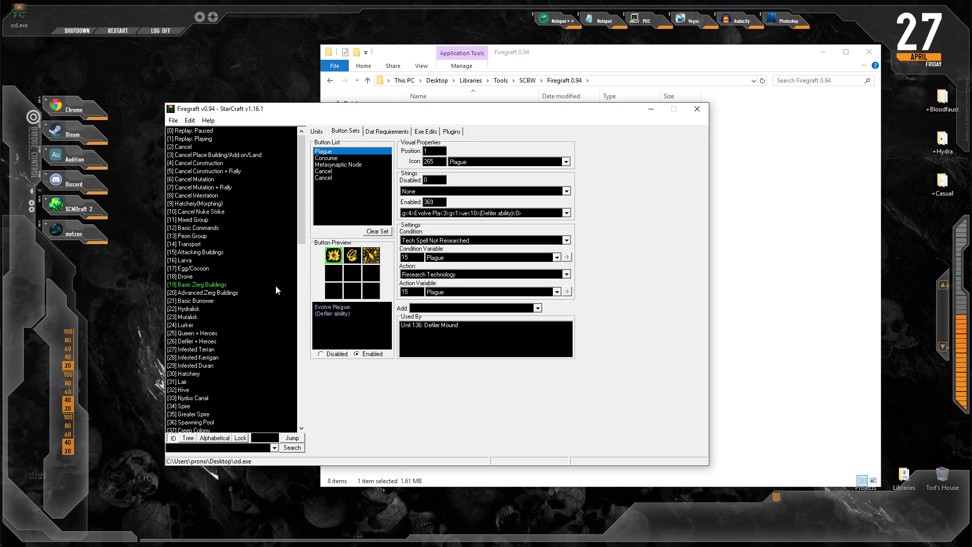
Examine the dat requirements for producing units such as the Marine and Science Vessel
{"action": "left_click", "coordinate": [386, 132]}
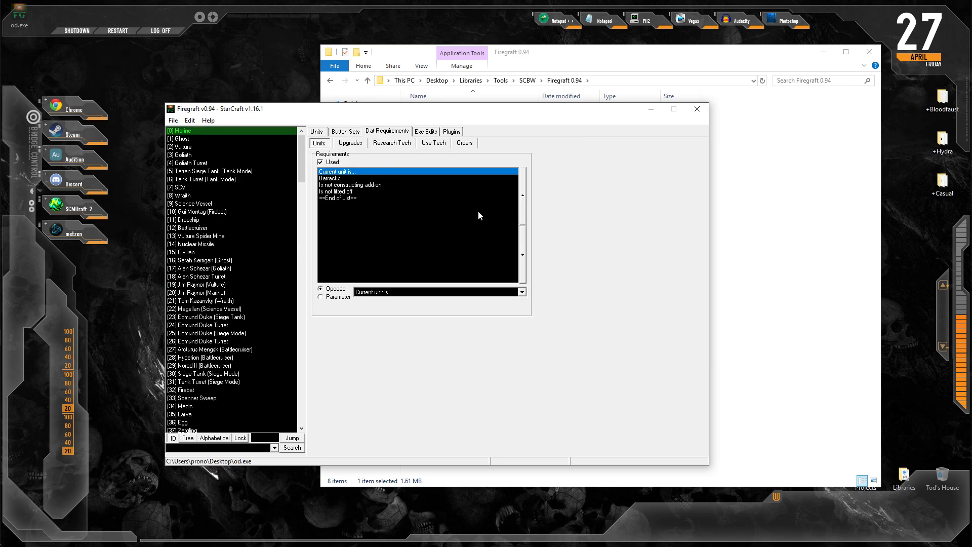
{"action": "left_click", "coordinate": [247, 309]}
{"action": "left_click", "coordinate": [222, 203]}
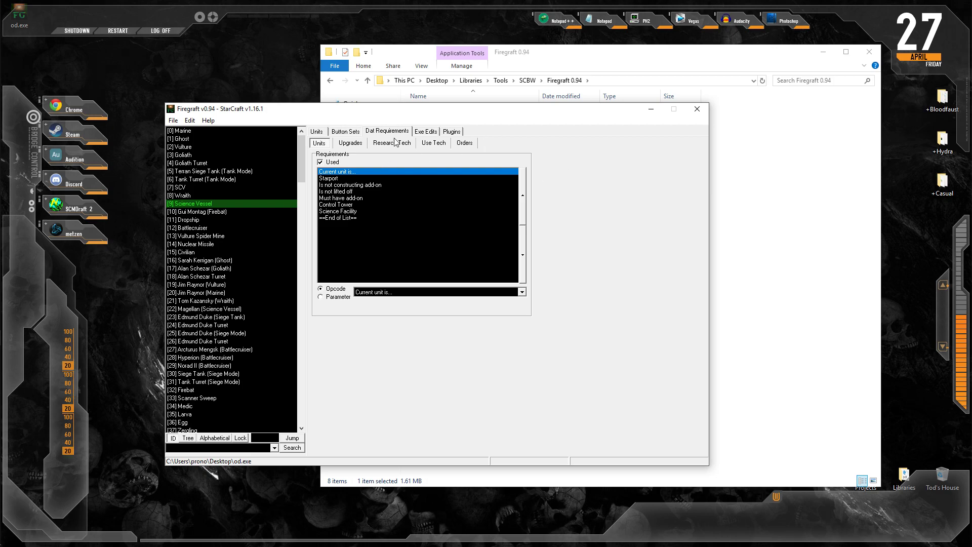
View the Starting Buildings exe edit values and the MPQDraft and Firegraft plugin lists
{"action": "left_click", "coordinate": [421, 133]}
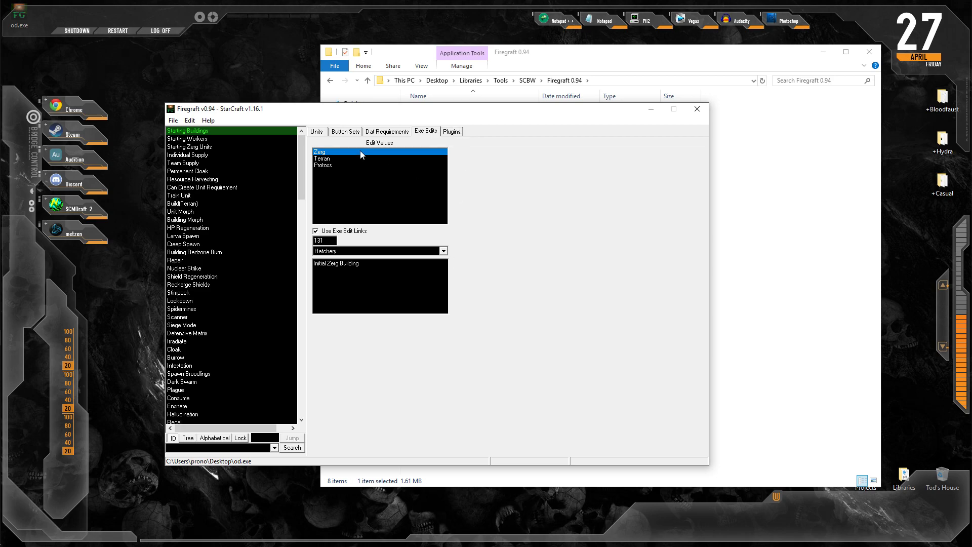
{"action": "left_click", "coordinate": [452, 132]}
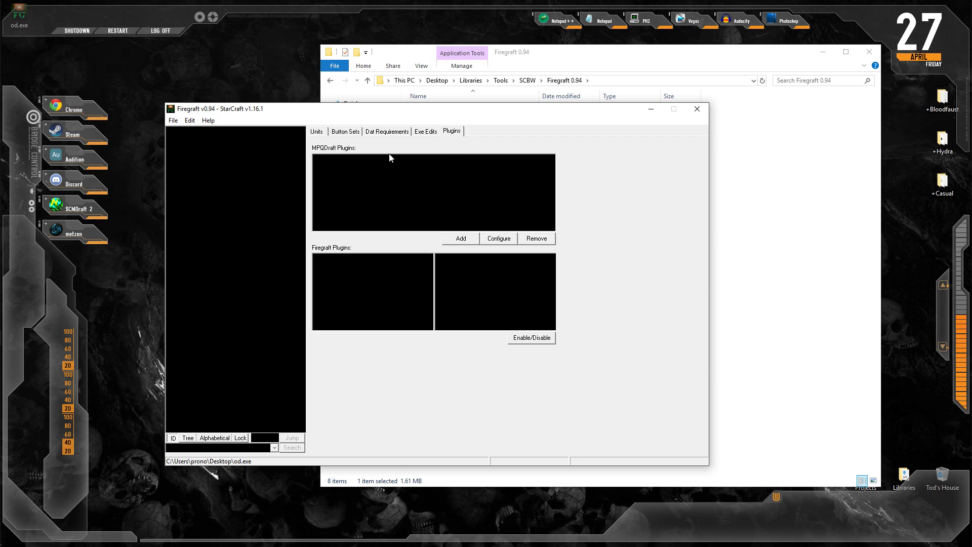
Select the Command Center among the units and open the button set linked to it
{"action": "left_click", "coordinate": [316, 131]}
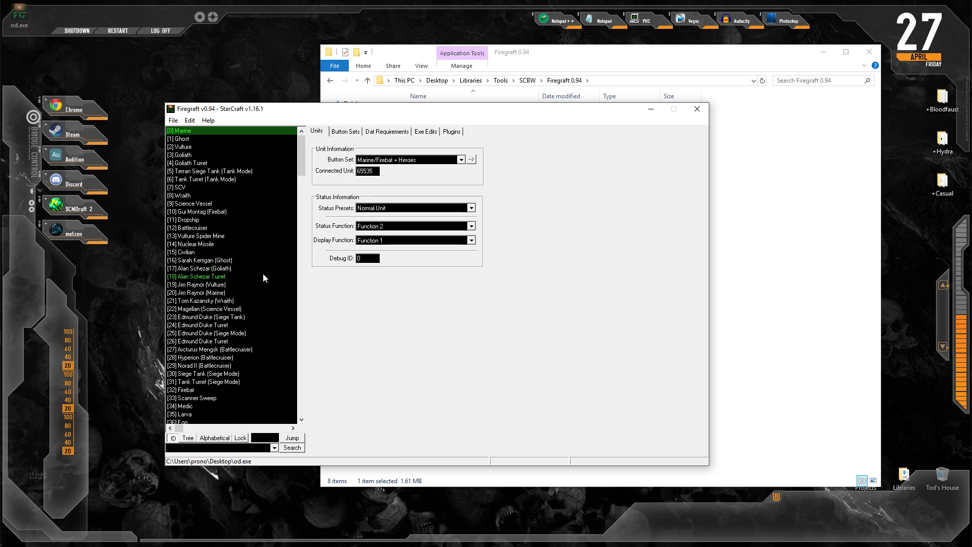
{"action": "scroll", "coordinate": [263, 273], "scroll_direction": "down", "scroll_amount": 17}
{"action": "scroll", "coordinate": [261, 274], "scroll_direction": "down", "scroll_amount": 14}
{"action": "left_click", "coordinate": [215, 236]}
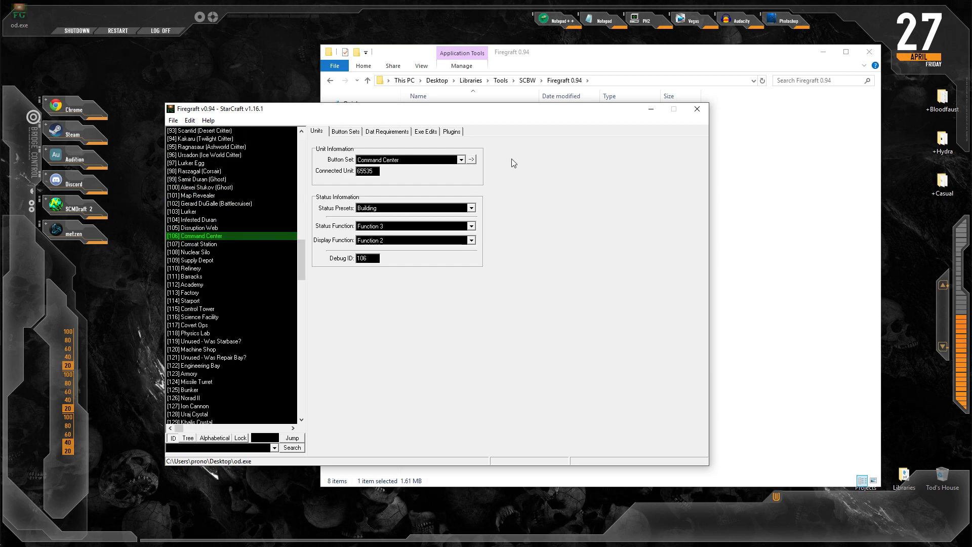
{"action": "left_click", "coordinate": [474, 160]}
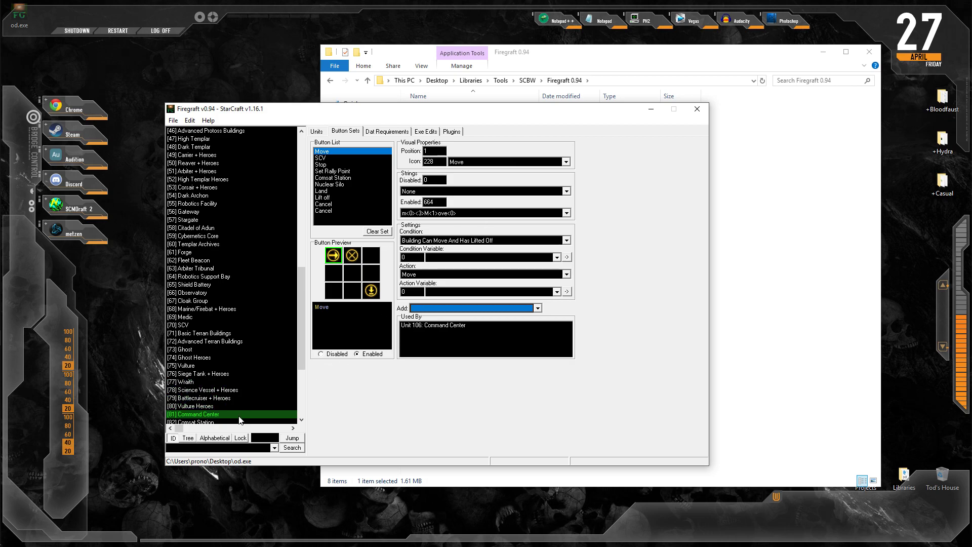
View the button set list grouped as a tree and return it to ID order, keeping the Command Center set selected
{"action": "scroll", "coordinate": [239, 403], "scroll_direction": "down", "scroll_amount": 2}
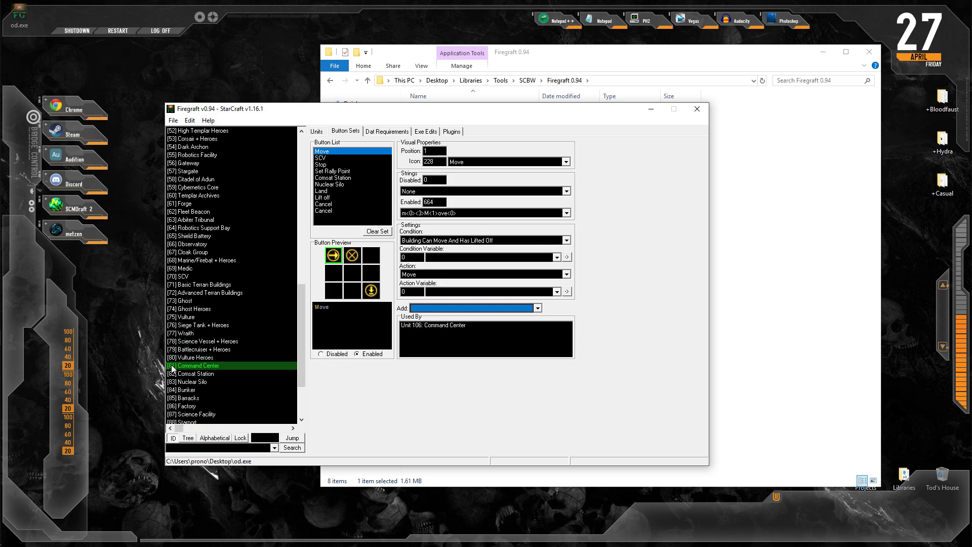
{"action": "left_click", "coordinate": [238, 341]}
{"action": "left_click", "coordinate": [246, 362]}
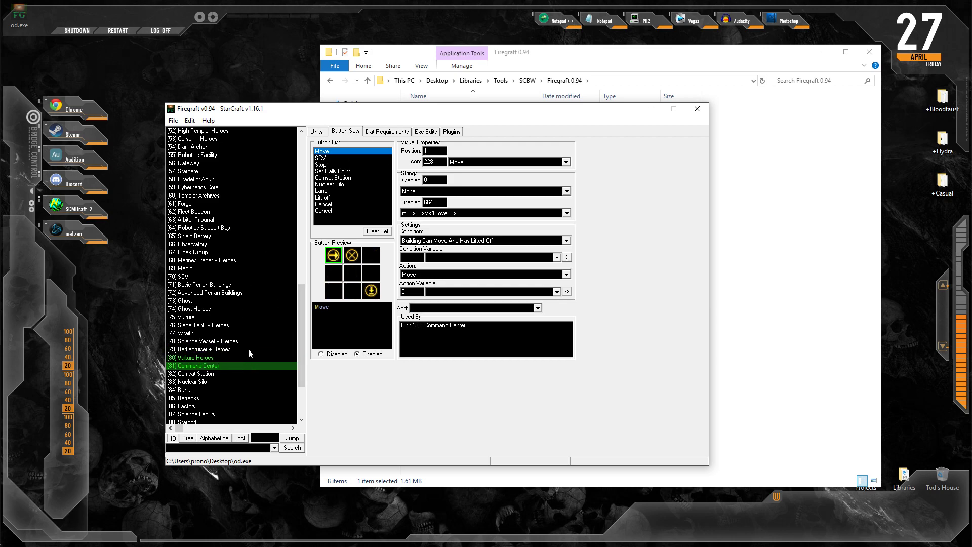
{"action": "left_click", "coordinate": [188, 439]}
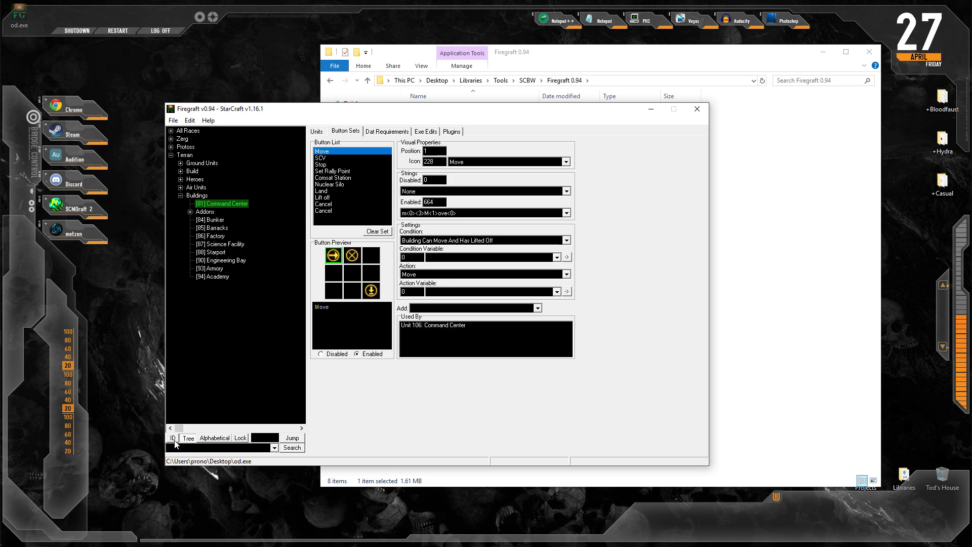
{"action": "left_click", "coordinate": [173, 439]}
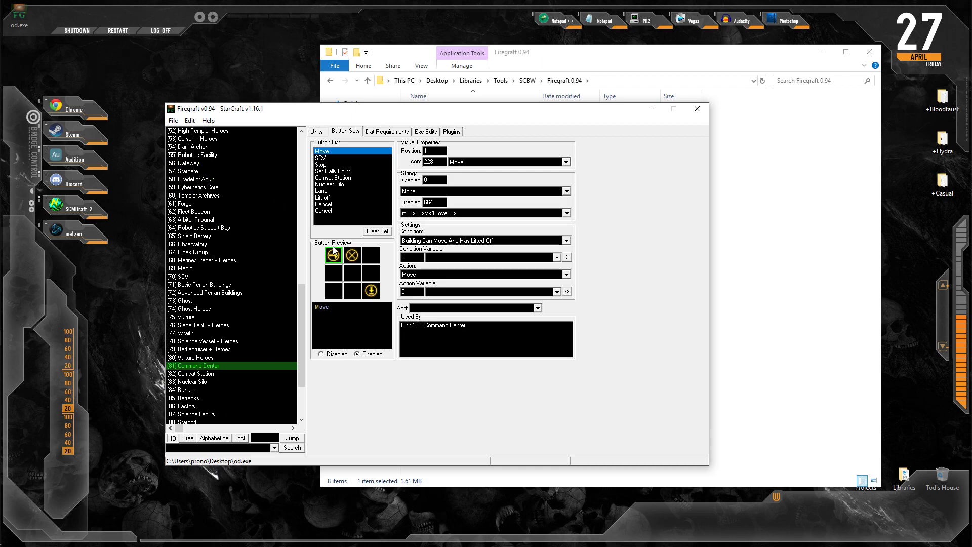
Open the Command Center button set's name for renaming and re-enter it as "Command Center"
{"action": "right_click", "coordinate": [226, 363]}
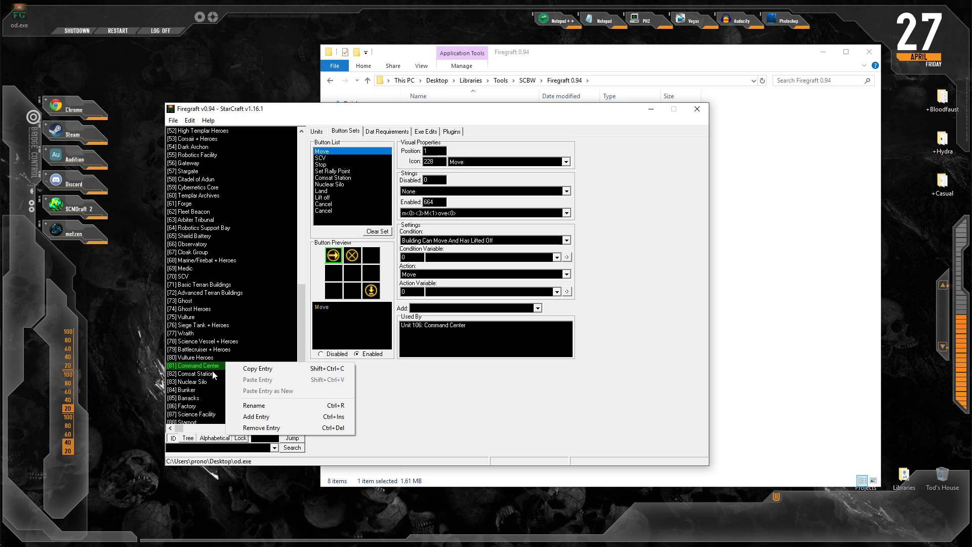
{"action": "left_click", "coordinate": [254, 405]}
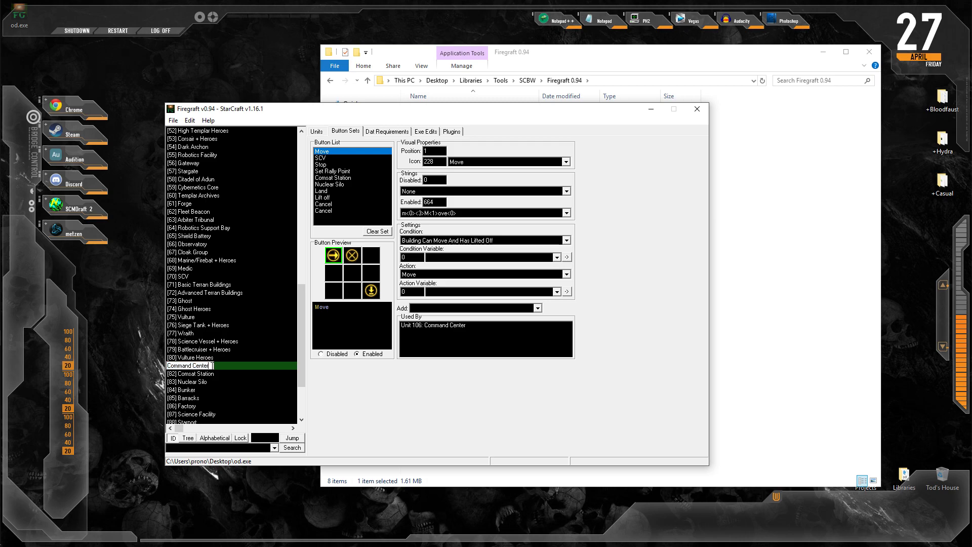
{"action": "key", "text": "BackSpace"}
{"action": "key", "text": "BackSpace"}
{"action": "key", "text": "BackSpace"}
{"action": "key", "text": "BackSpace"}
{"action": "key", "text": "BackSpace"}
{"action": "key", "text": "BackSpace"}
{"action": "type", "text": "Ba"}
{"action": "key", "text": "BackSpace"}
{"action": "key", "text": "BackSpace"}
{"action": "type", "text": "Center"}
{"action": "key", "text": "Return"}
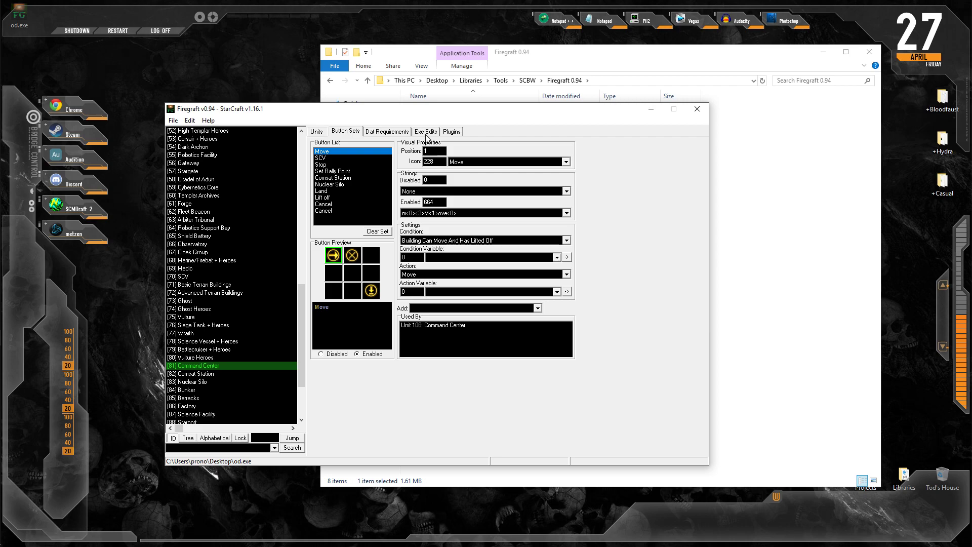
Examine the upgrade dat requirements, including those of the unused entries Unknown Upgrade 55 and 56
{"action": "left_click", "coordinate": [383, 132]}
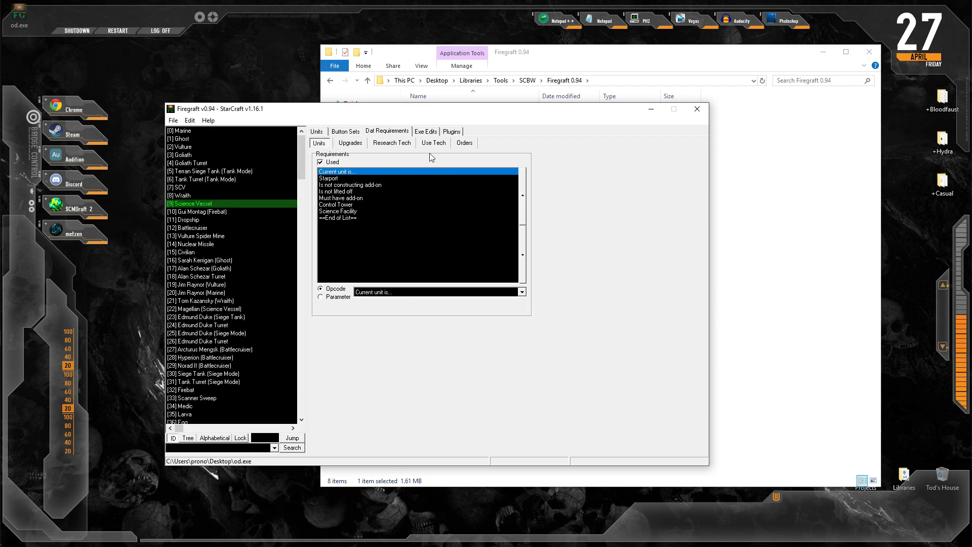
{"action": "left_click", "coordinate": [348, 144]}
{"action": "scroll", "coordinate": [267, 277], "scroll_direction": "down", "scroll_amount": 8}
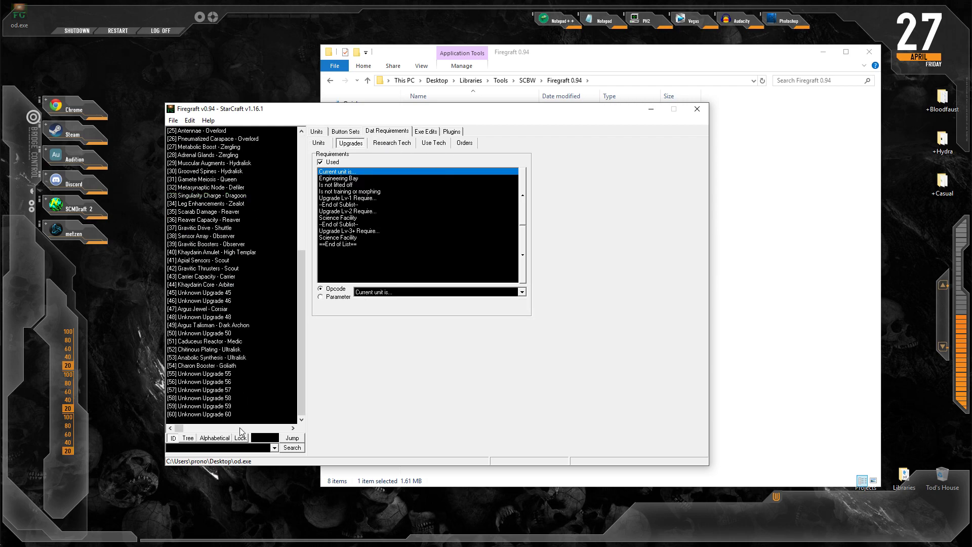
{"action": "left_click", "coordinate": [240, 380]}
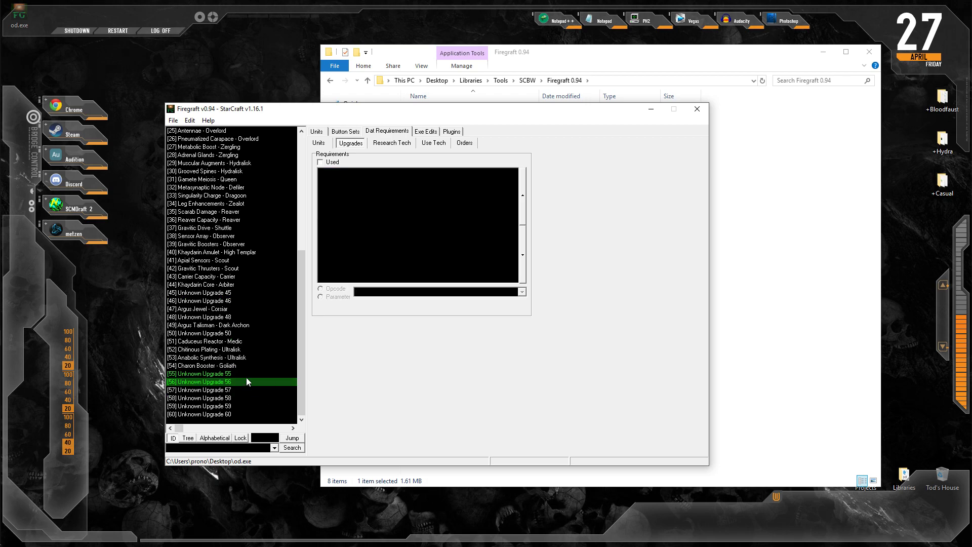
{"action": "left_click", "coordinate": [246, 374]}
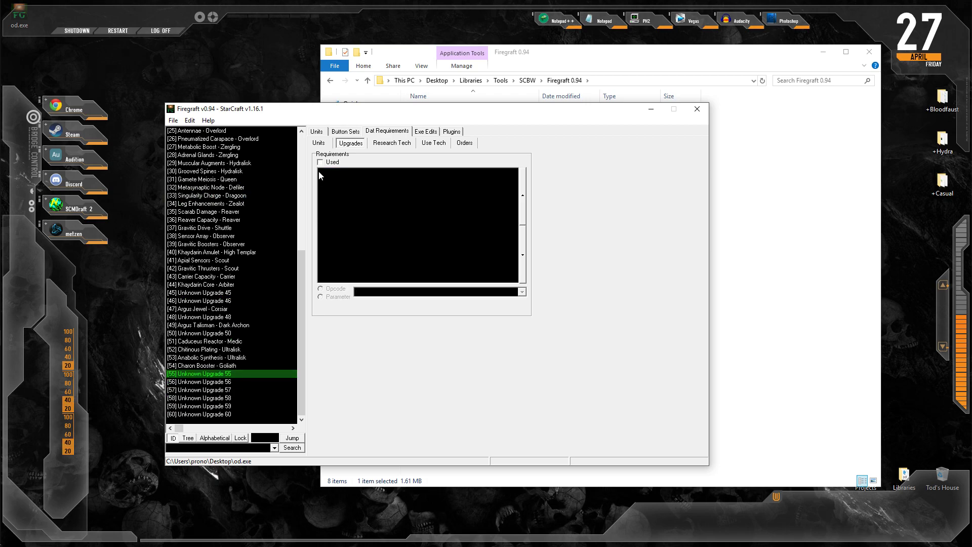
Return to the Command Center button set and examine the condition of its SCV button
{"action": "left_click", "coordinate": [352, 132]}
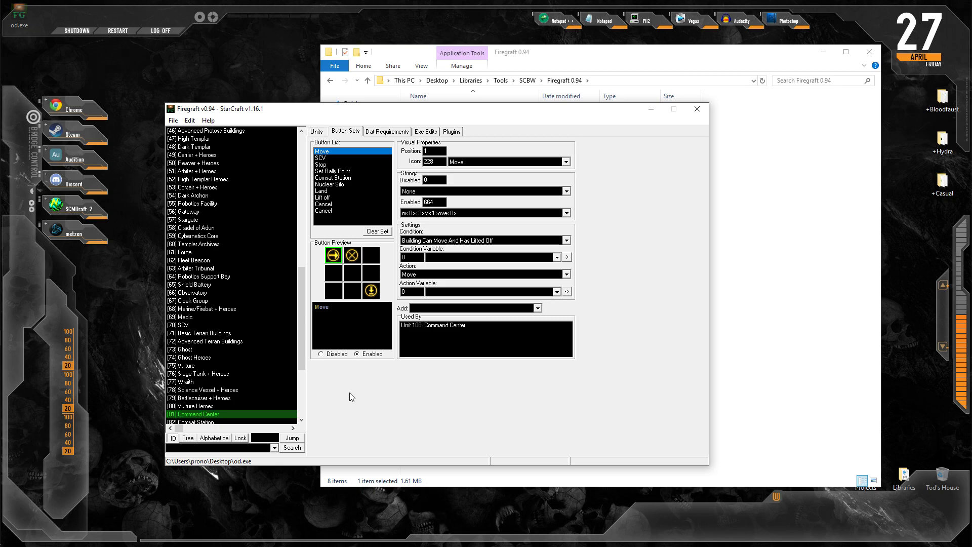
{"action": "scroll", "coordinate": [260, 390], "scroll_direction": "down", "scroll_amount": 1}
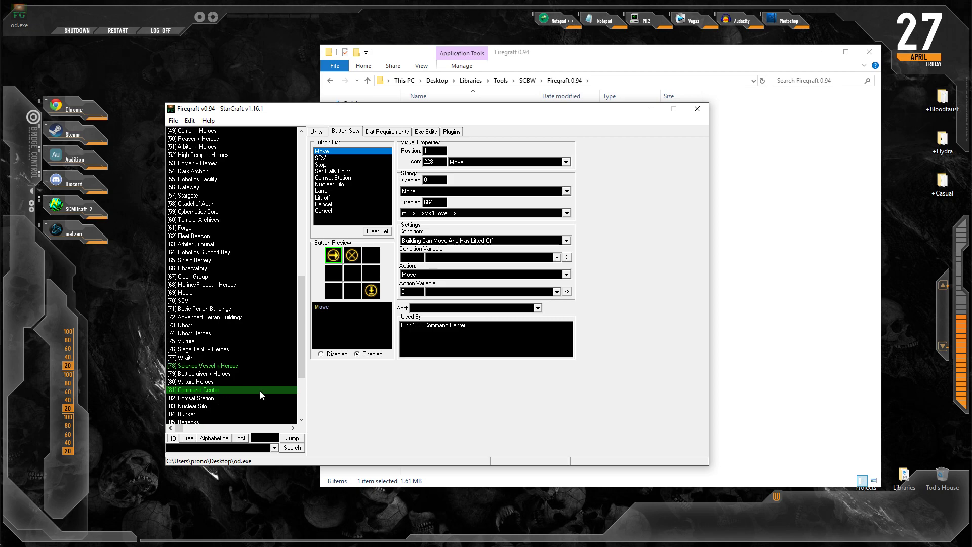
{"action": "scroll", "coordinate": [260, 390], "scroll_direction": "down", "scroll_amount": 3}
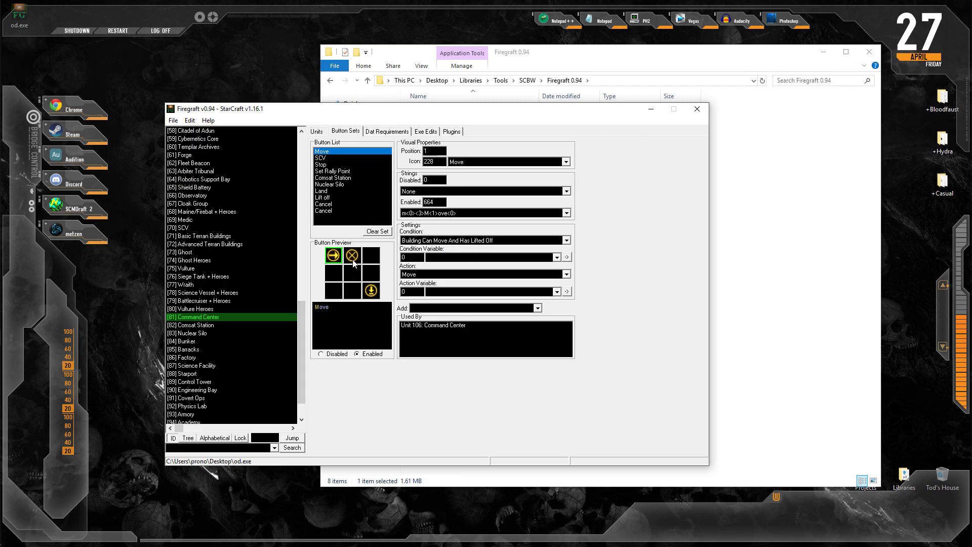
{"action": "left_click", "coordinate": [325, 158]}
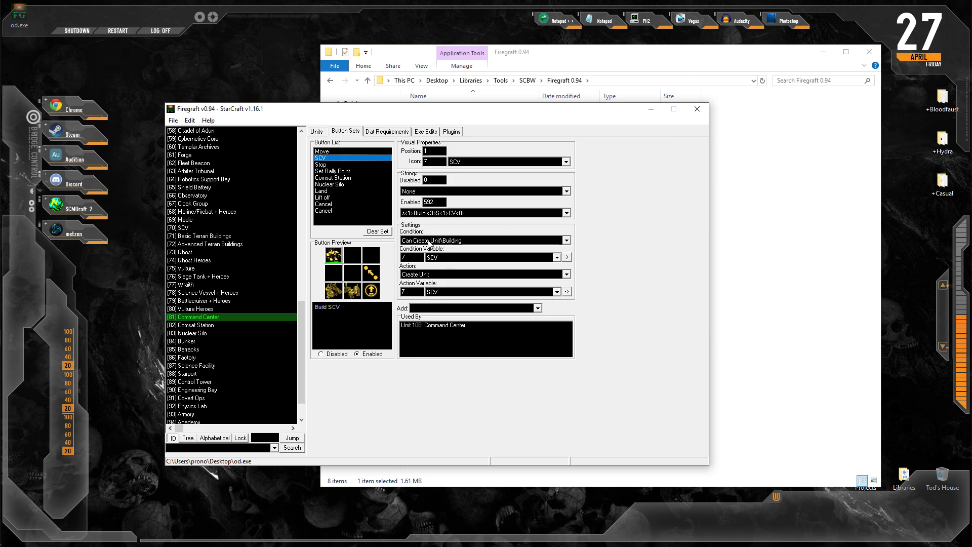
{"action": "left_click", "coordinate": [453, 241]}
{"action": "left_click", "coordinate": [453, 245]}
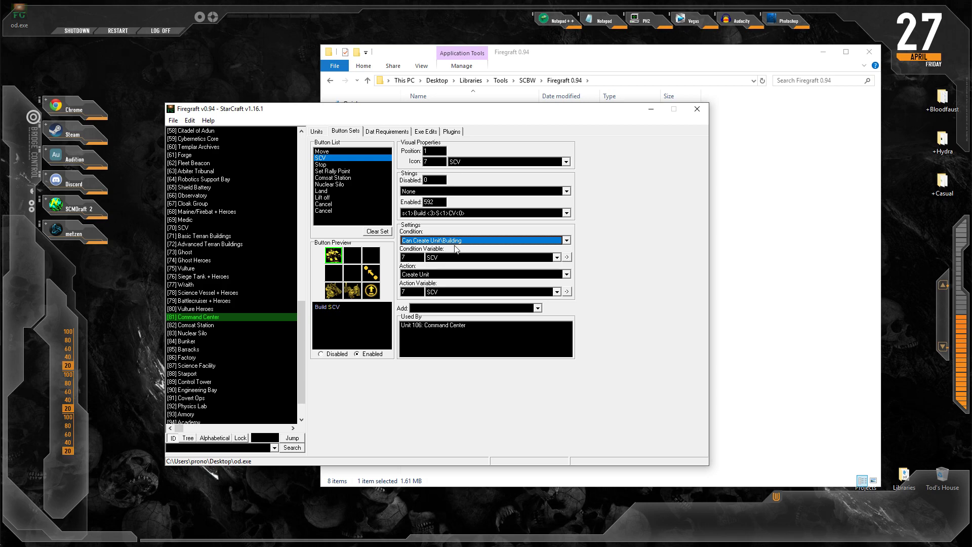
Compare the conditions and actions of the Command Center's Nuclear Silo, Lift off and two Cancel buttons
{"action": "left_click", "coordinate": [347, 204]}
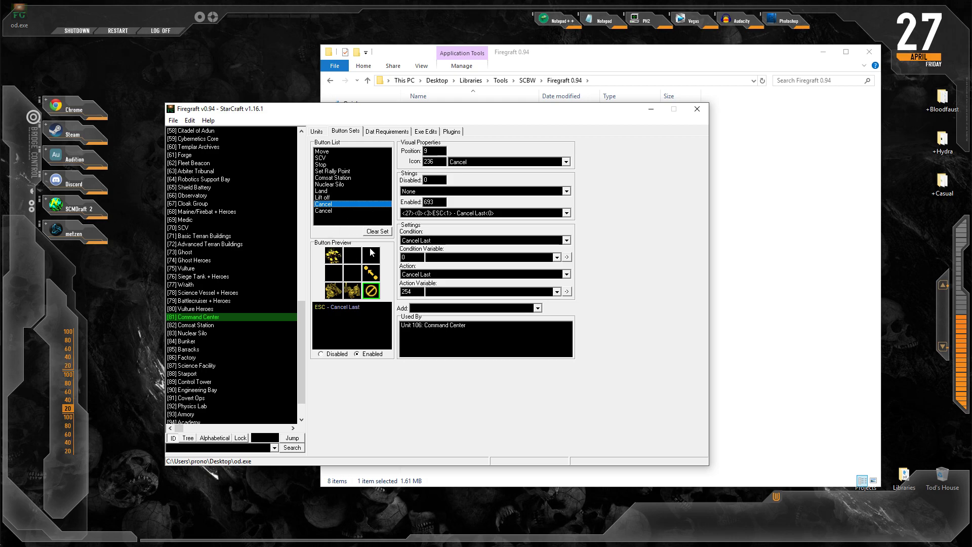
{"action": "left_click", "coordinate": [343, 191]}
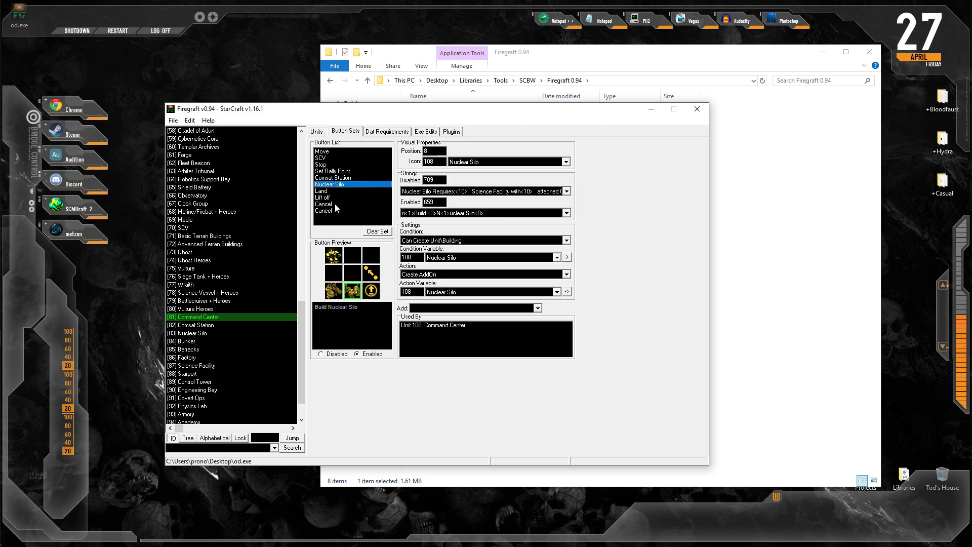
{"action": "left_click", "coordinate": [335, 204]}
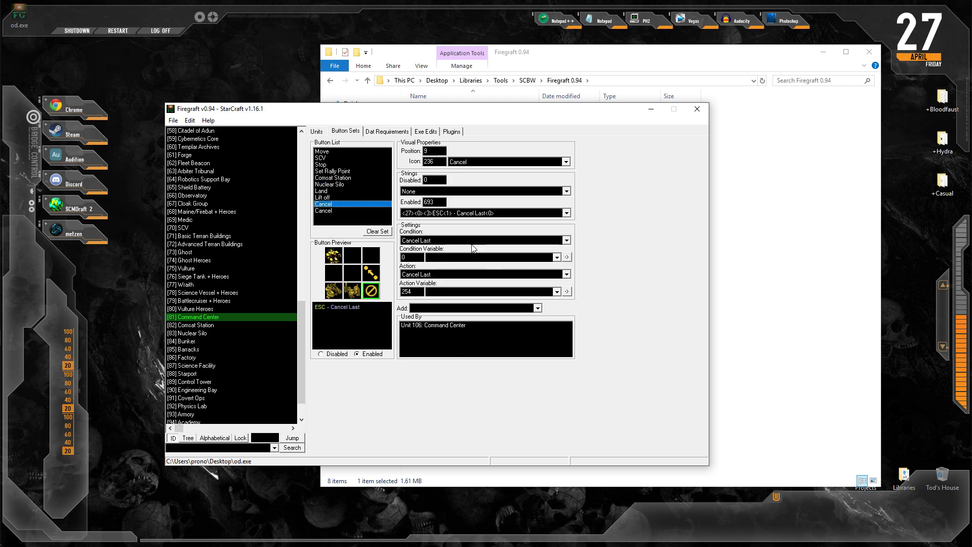
{"action": "left_click", "coordinate": [359, 196]}
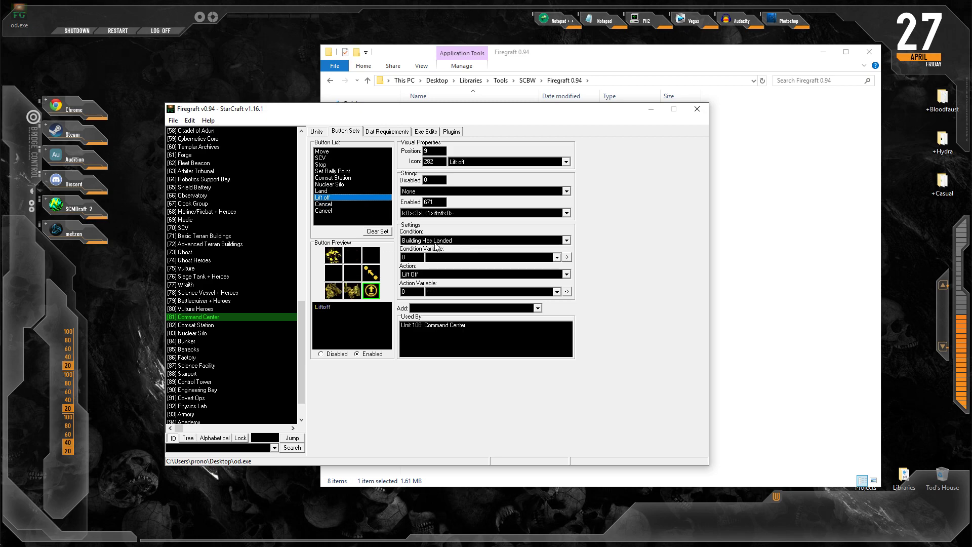
{"action": "left_click", "coordinate": [336, 205]}
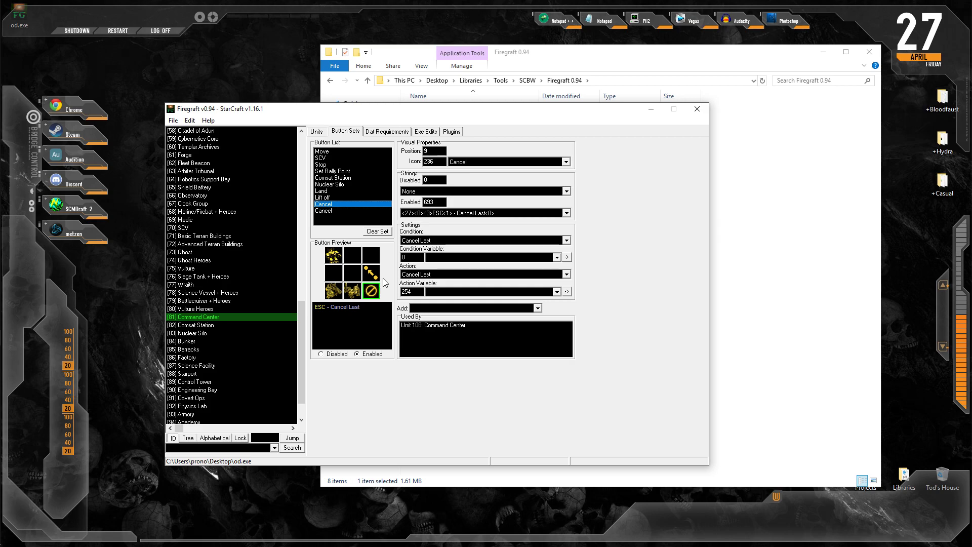
{"action": "left_click", "coordinate": [357, 209]}
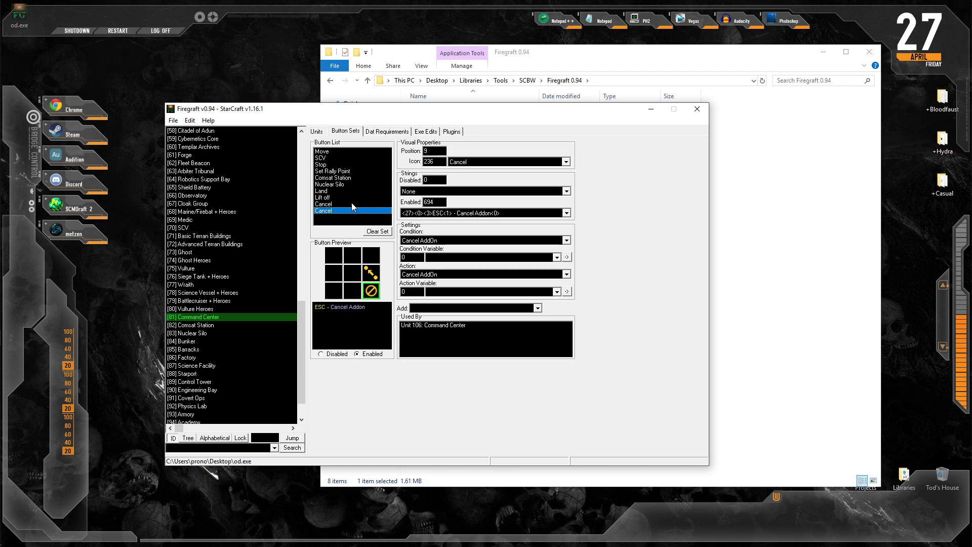
{"action": "left_click", "coordinate": [352, 204]}
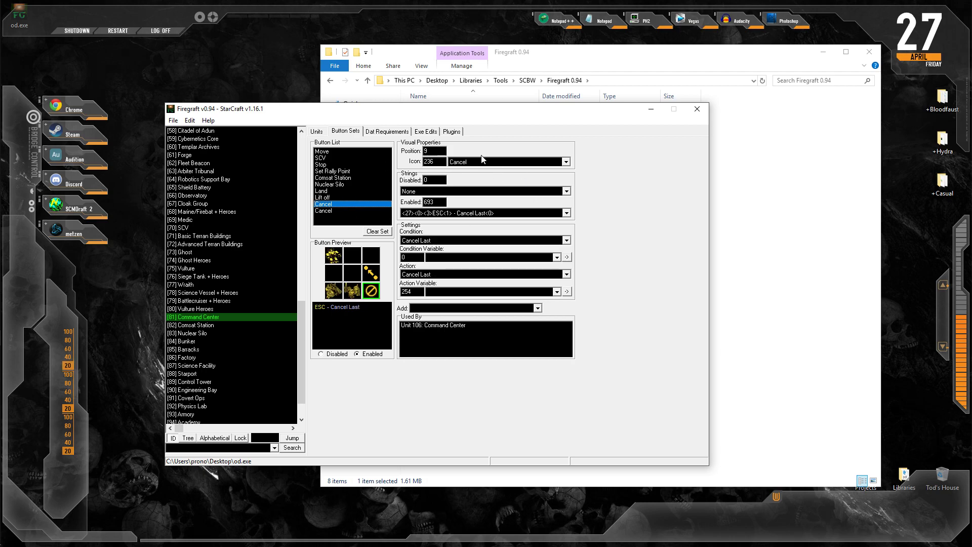
{"action": "left_click", "coordinate": [338, 210]}
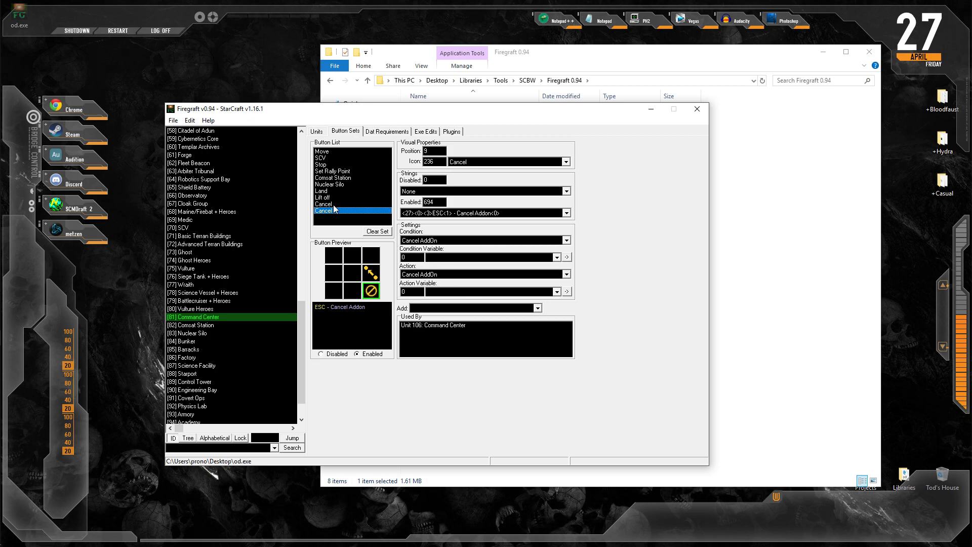
Compare the conditions and actions of the Command Center's Move and SCV buttons
{"action": "left_click", "coordinate": [332, 172]}
{"action": "left_click", "coordinate": [329, 152]}
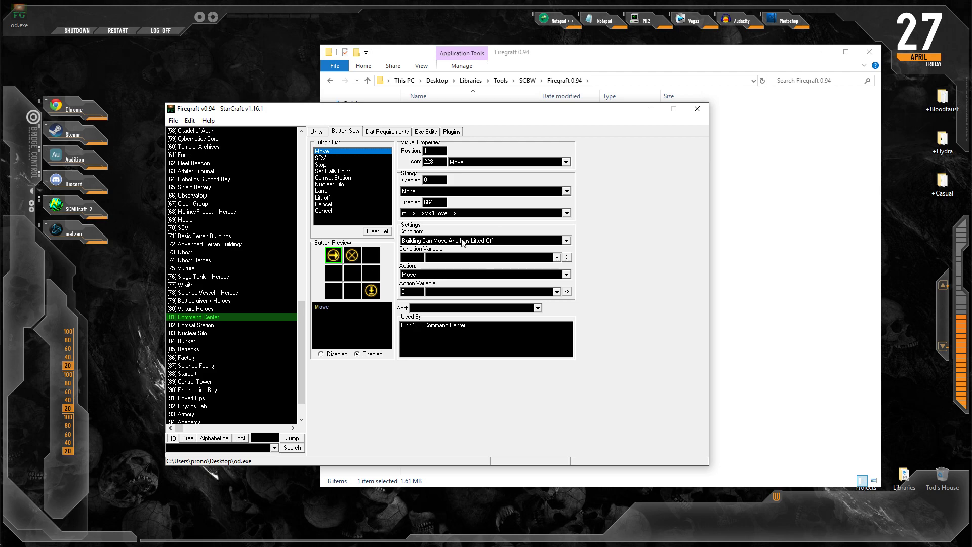
{"action": "left_click", "coordinate": [351, 158]}
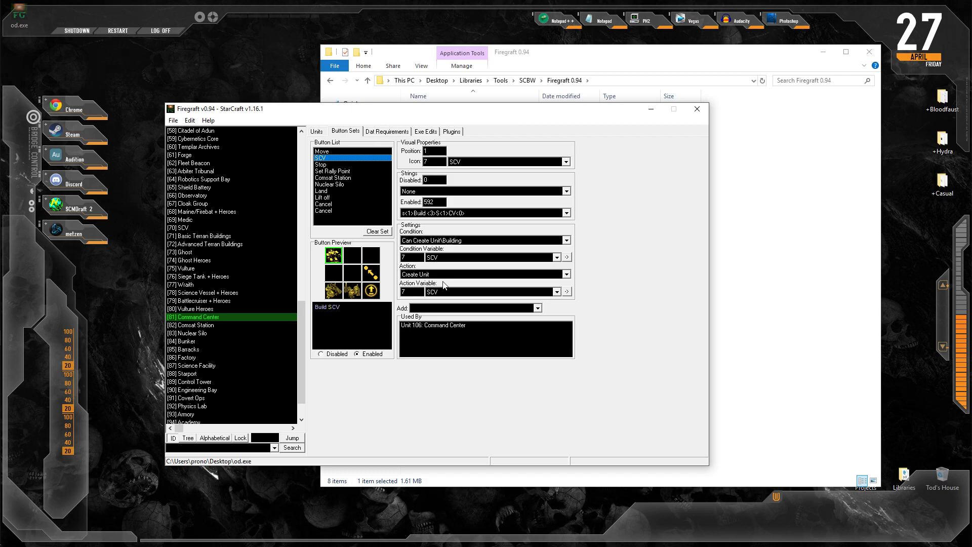
View the dat requirement lists for upgrades and units, and return to the Command Center button set
{"action": "left_click", "coordinate": [387, 131]}
{"action": "left_click", "coordinate": [350, 143]}
{"action": "scroll", "coordinate": [230, 181], "scroll_direction": "up", "scroll_amount": 5}
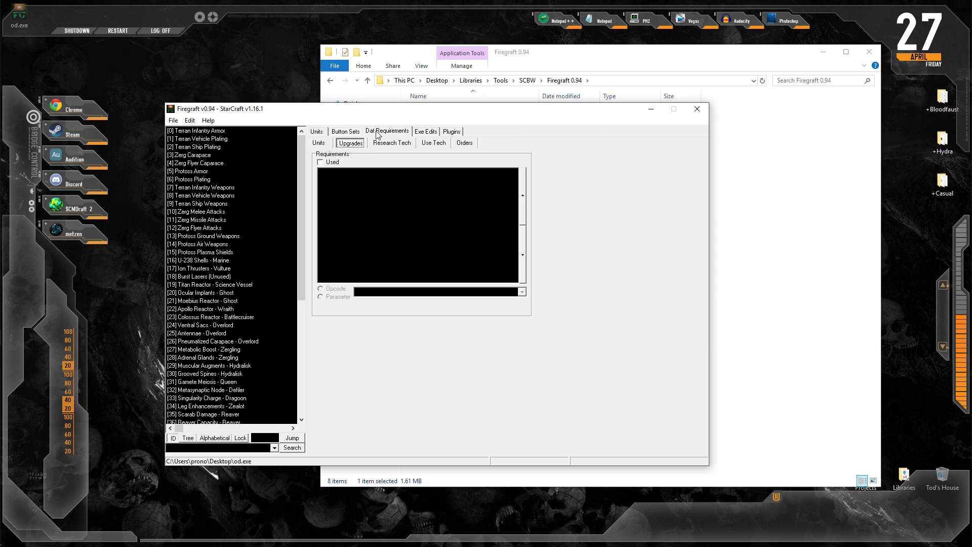
{"action": "left_click", "coordinate": [318, 143]}
{"action": "left_click", "coordinate": [346, 131]}
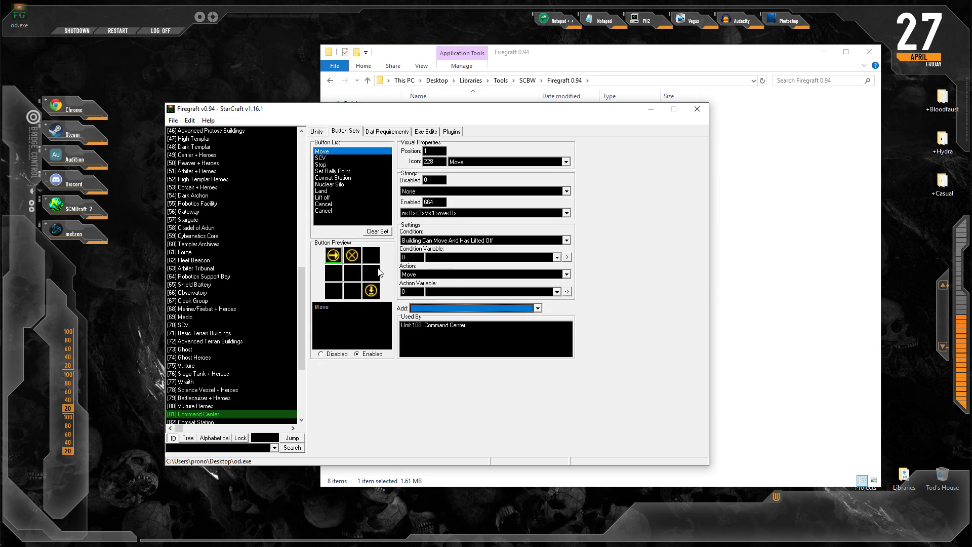
Examine the SCV button's disabled and enabled text previews, its position and its icon
{"action": "left_click", "coordinate": [353, 158]}
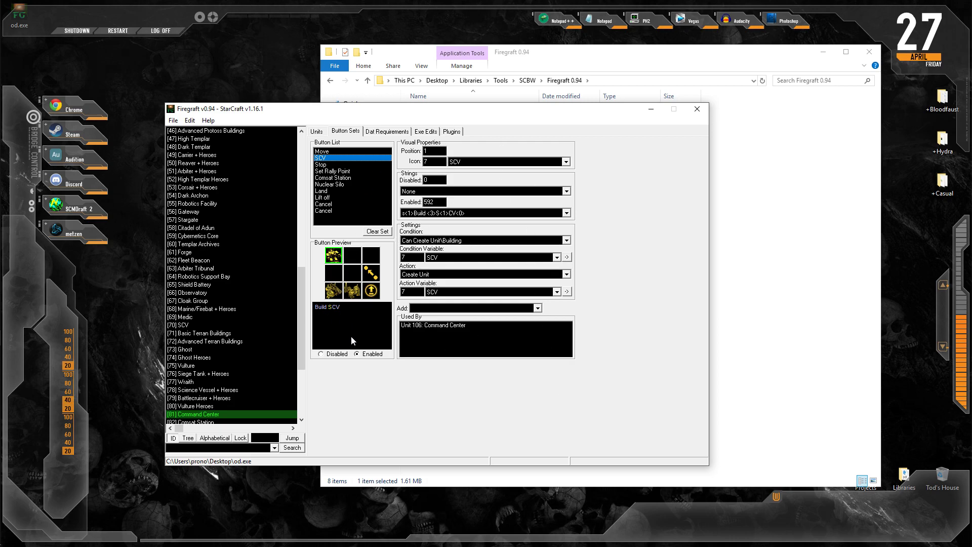
{"action": "left_click", "coordinate": [336, 355]}
{"action": "left_click", "coordinate": [377, 356]}
{"action": "left_click", "coordinate": [438, 151]}
{"action": "left_click", "coordinate": [470, 168]}
{"action": "left_click", "coordinate": [456, 171]}
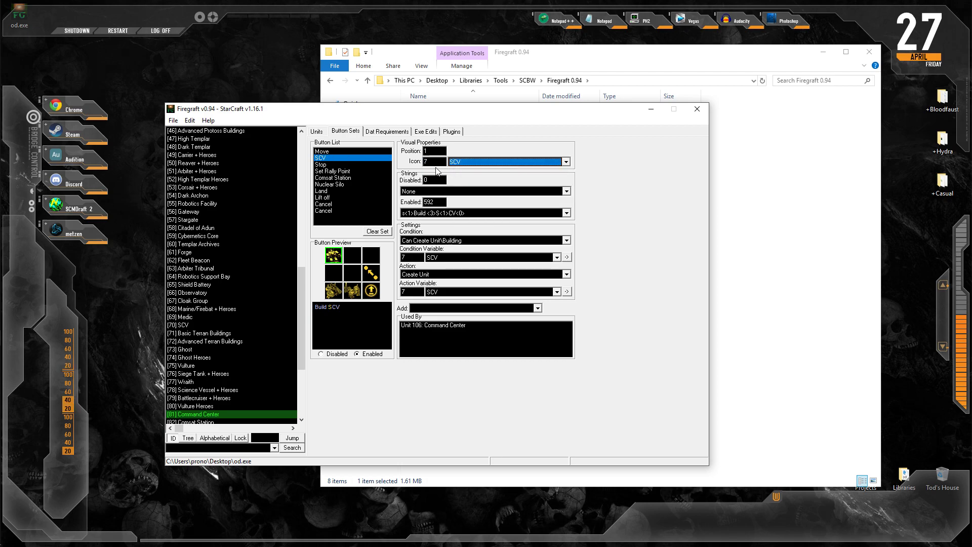
{"action": "left_click", "coordinate": [439, 149]}
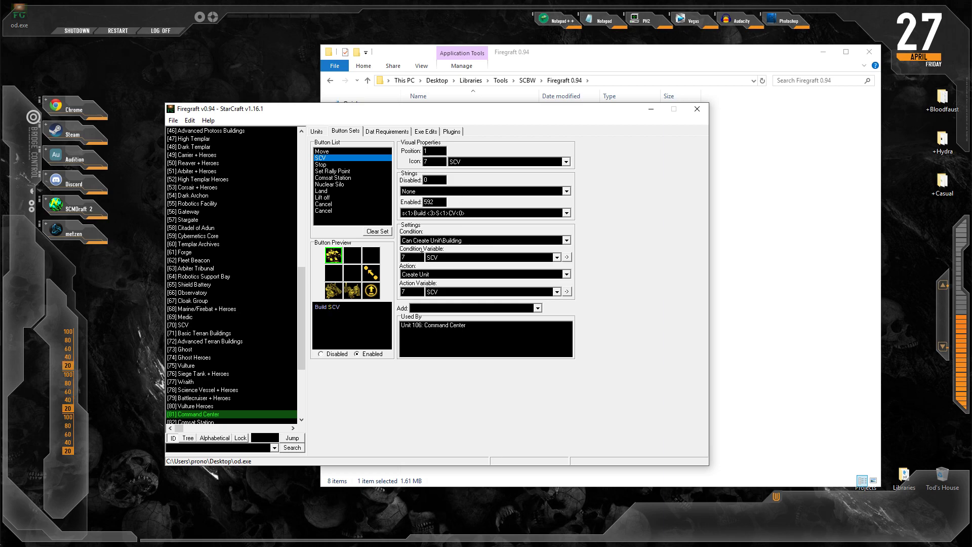
Examine the units available as the SCV button's condition variable and its icon choice, keeping SCV for both
{"action": "left_click", "coordinate": [412, 258]}
{"action": "left_click", "coordinate": [453, 258]}
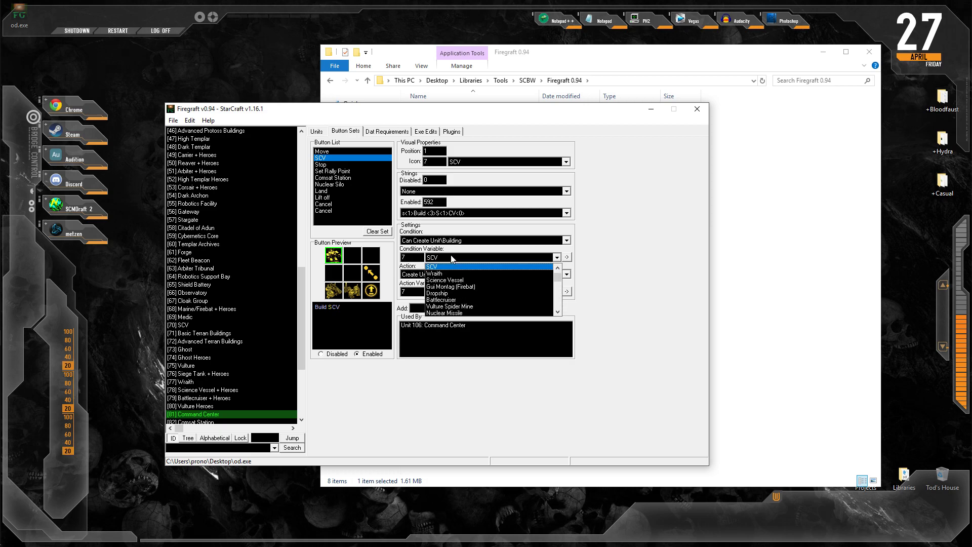
{"action": "left_click", "coordinate": [450, 259]}
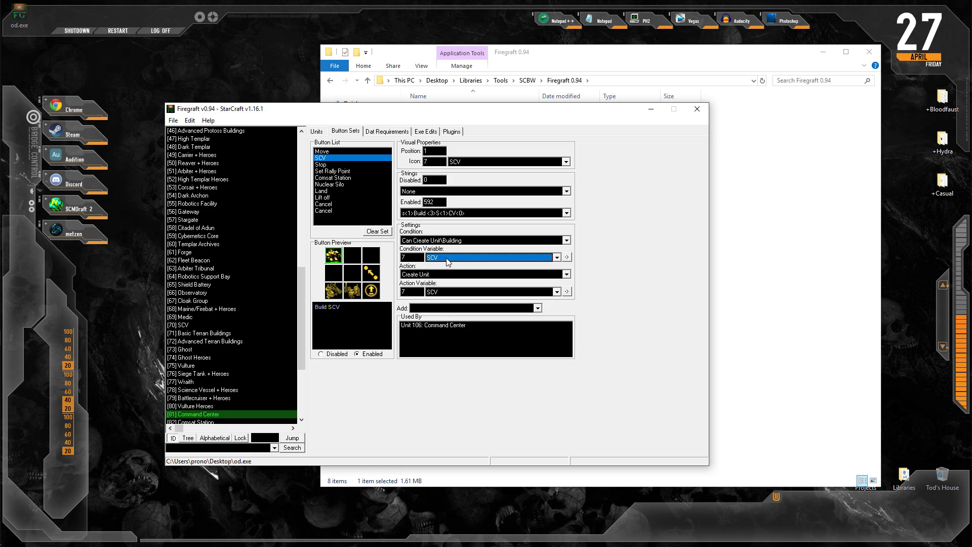
{"action": "scroll", "coordinate": [447, 262], "scroll_direction": "up", "scroll_amount": 1}
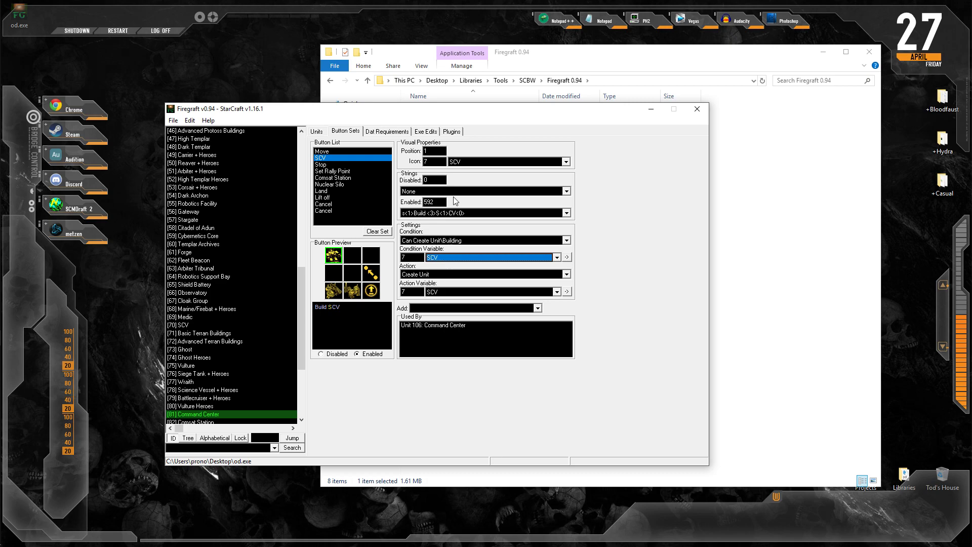
{"action": "double_click", "coordinate": [461, 166]}
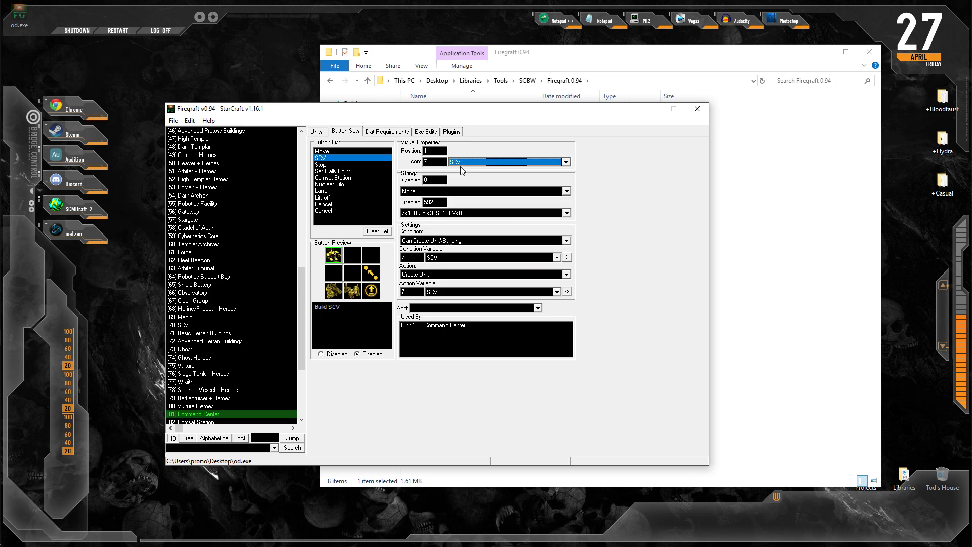
Compare the Comsat Station button's disabled and enabled text previews with the SCV button's strings
{"action": "left_click", "coordinate": [425, 161]}
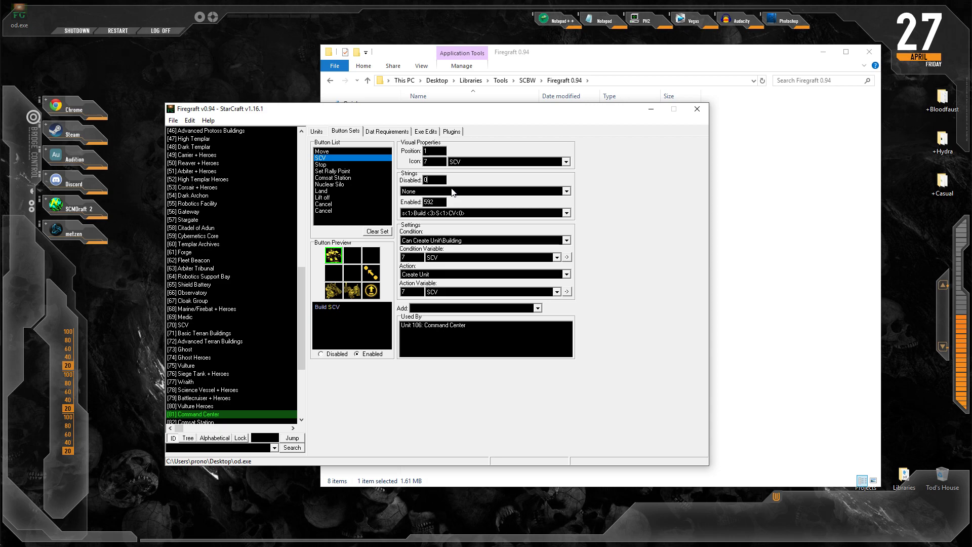
{"action": "left_click", "coordinate": [333, 291]}
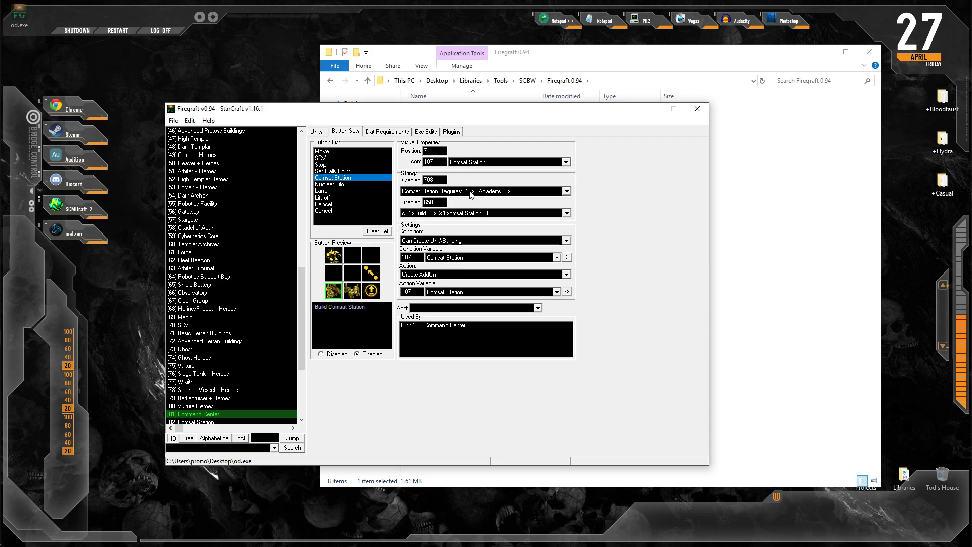
{"action": "left_click", "coordinate": [337, 354]}
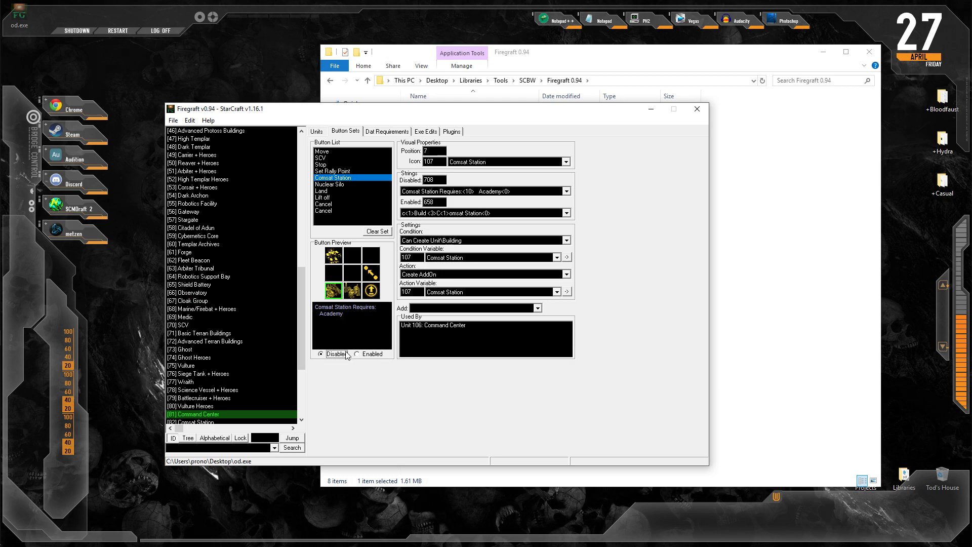
{"action": "left_click", "coordinate": [370, 355]}
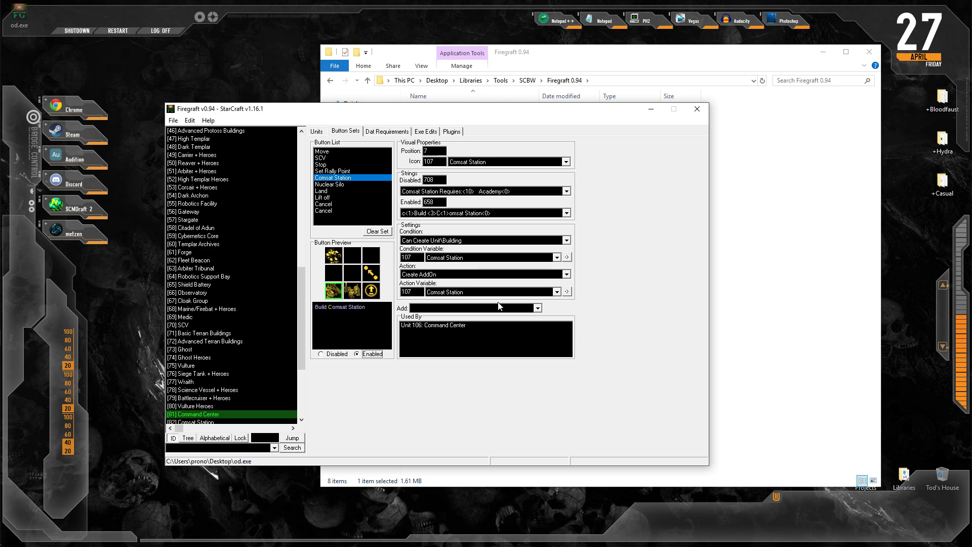
{"action": "left_click", "coordinate": [336, 253]}
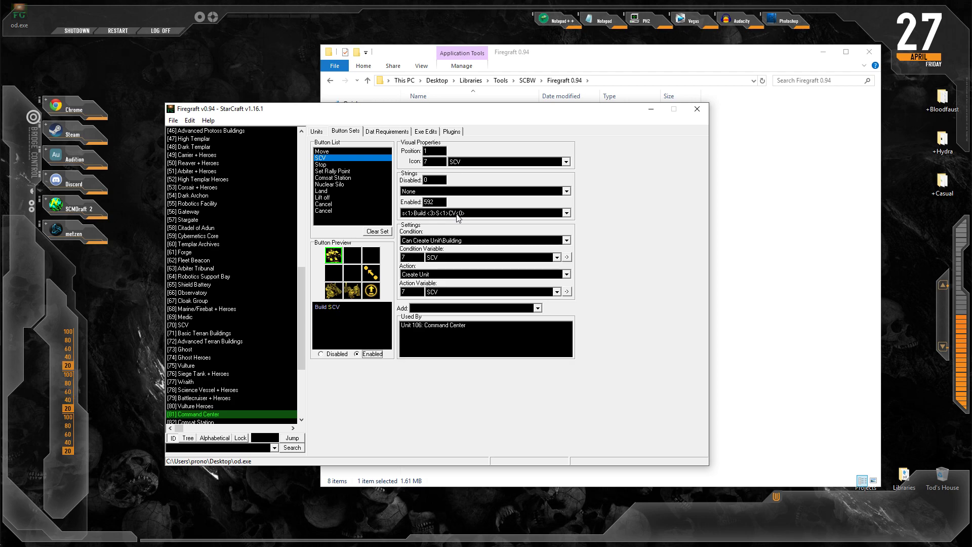
Examine the SCV button's enabled string, condition, action and condition variable, keeping SCV as the variable
{"action": "left_click", "coordinate": [446, 202]}
{"action": "left_click", "coordinate": [455, 241]}
{"action": "left_click", "coordinate": [455, 241]}
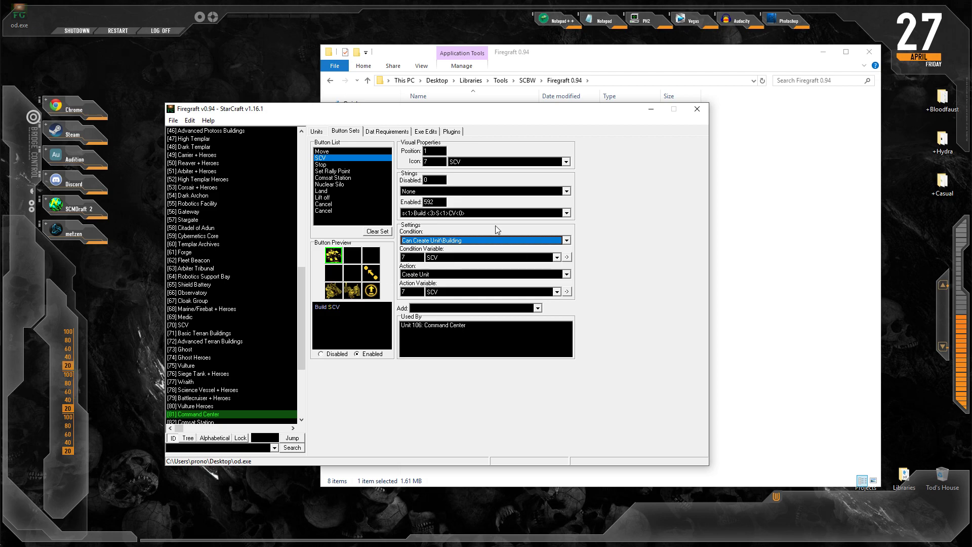
{"action": "left_click", "coordinate": [447, 274]}
{"action": "left_click", "coordinate": [448, 275]}
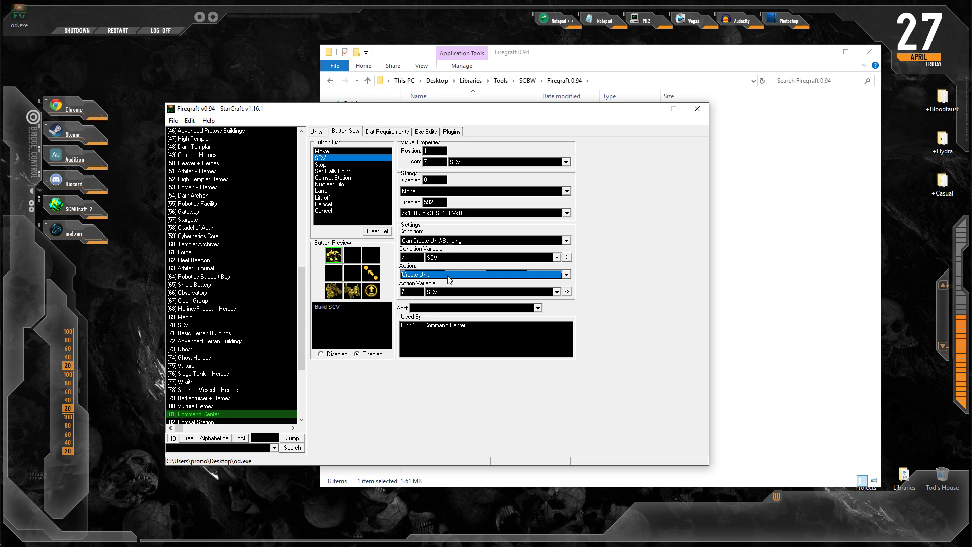
{"action": "left_click", "coordinate": [441, 258]}
{"action": "left_click", "coordinate": [440, 258]}
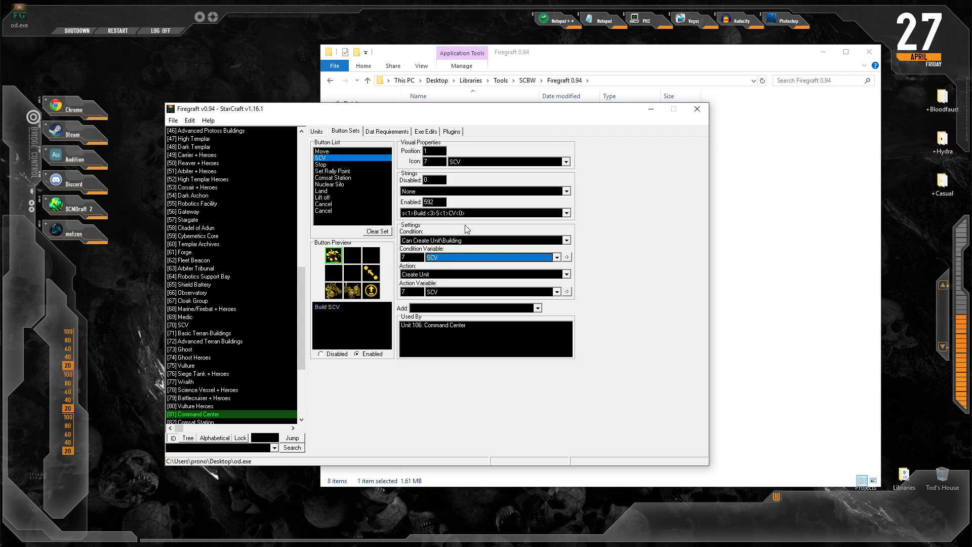
{"action": "left_click", "coordinate": [456, 241]}
{"action": "left_click", "coordinate": [456, 249]}
{"action": "left_click", "coordinate": [456, 257]}
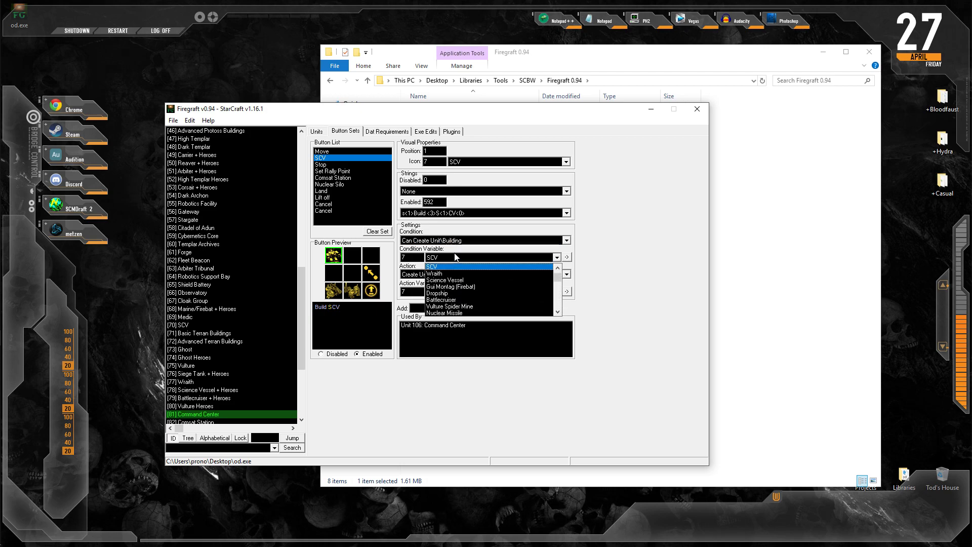
{"action": "left_click", "coordinate": [454, 258]}
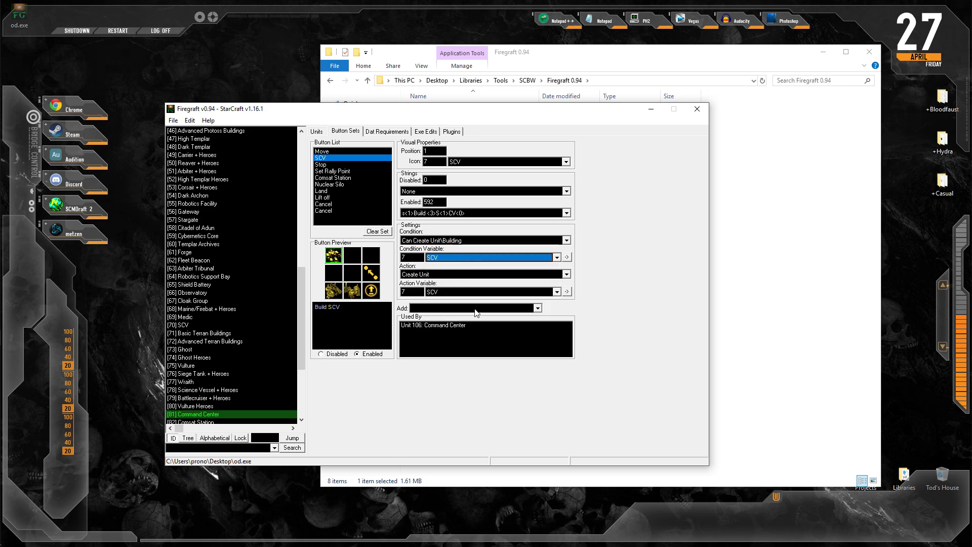
Try Wraith as the SCV button's action variable against the SCV condition variable, and restore SCV
{"action": "left_click", "coordinate": [449, 293]}
{"action": "left_click", "coordinate": [449, 308]}
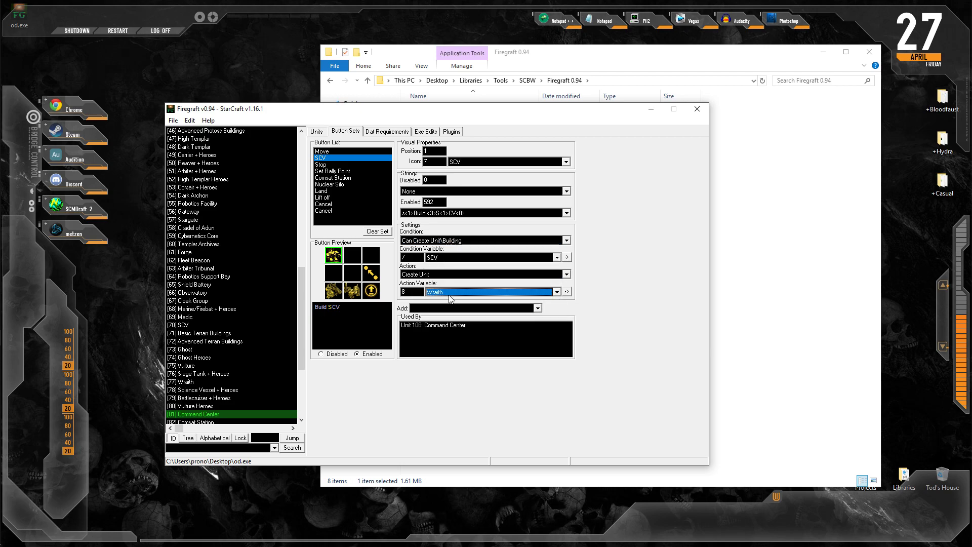
{"action": "left_click", "coordinate": [453, 260]}
{"action": "left_click", "coordinate": [453, 259]}
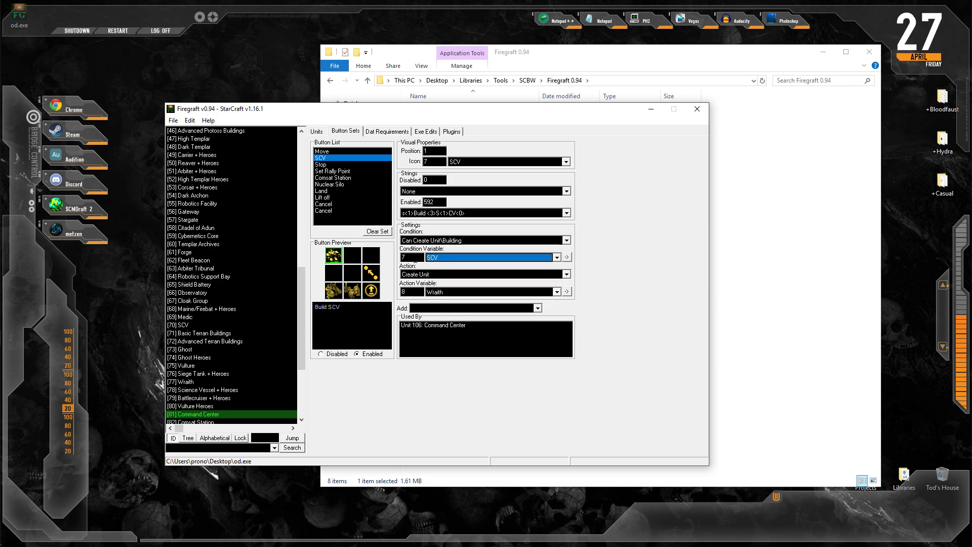
{"action": "key", "text": "shift+Tab"}
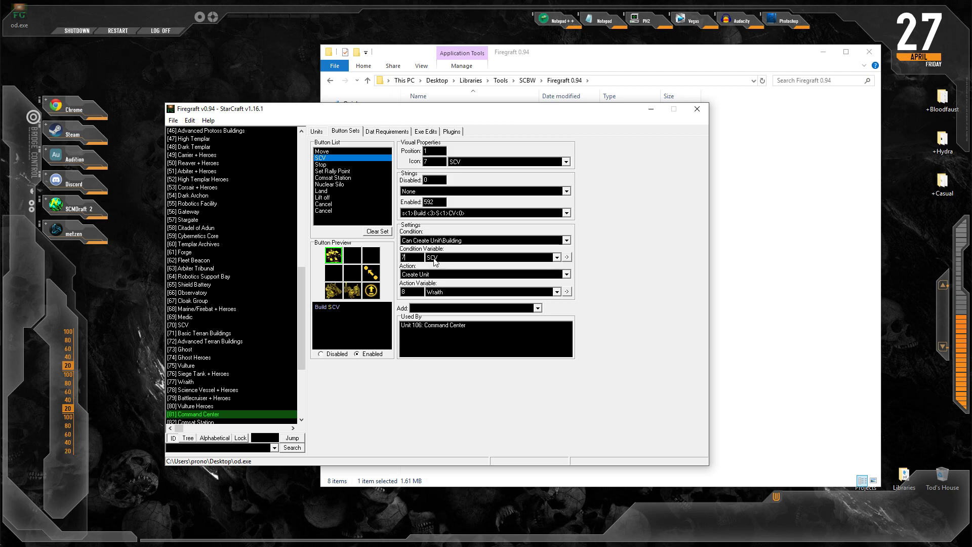
{"action": "scroll", "coordinate": [442, 292], "scroll_direction": "up", "scroll_amount": 1}
Compare the conditions and actions of the Set Rally Point, Lift off, SCV and Nuclear Silo buttons
{"action": "left_click", "coordinate": [374, 273]}
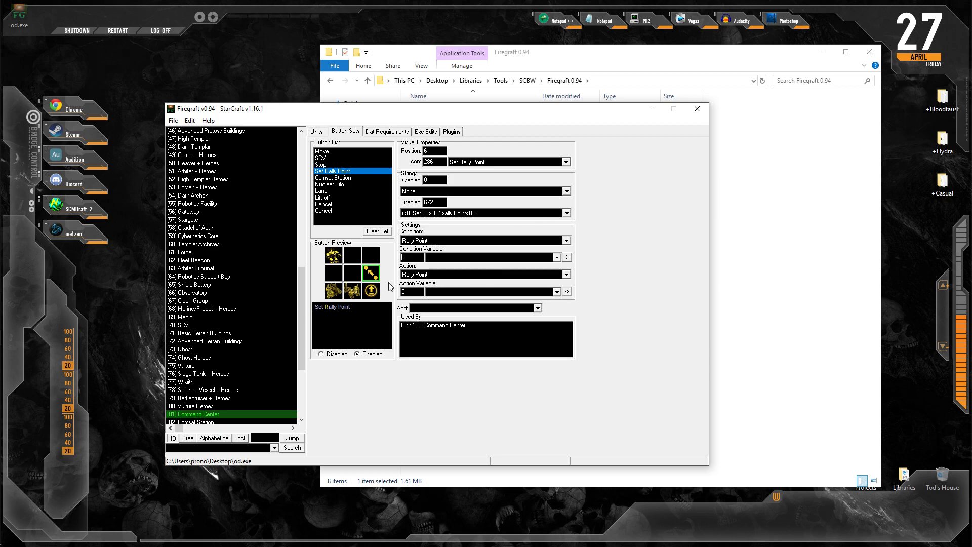
{"action": "left_click", "coordinate": [376, 290]}
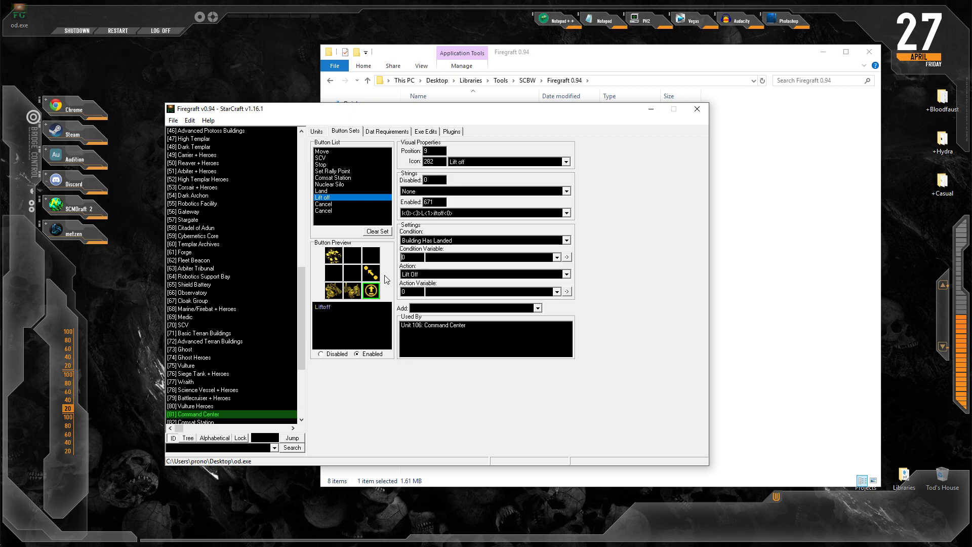
{"action": "left_click", "coordinate": [329, 251]}
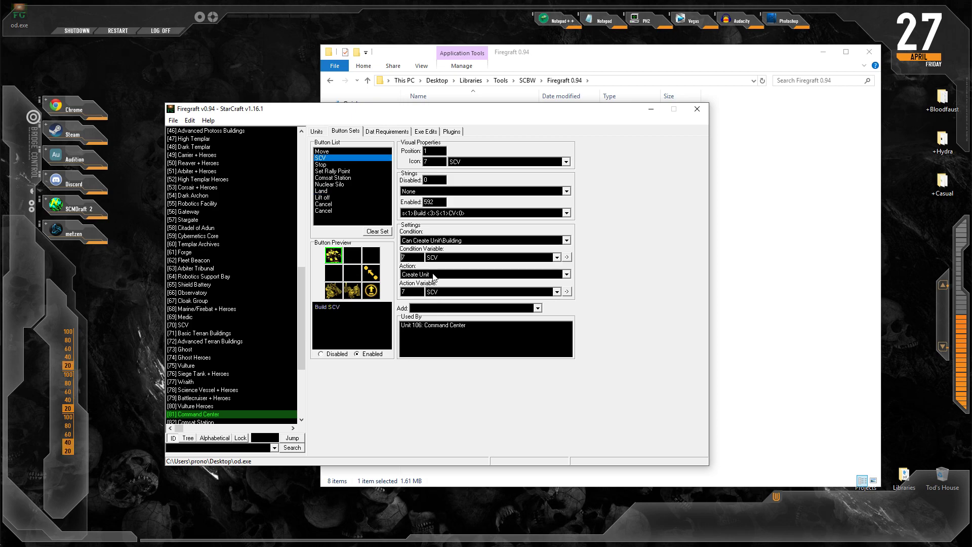
{"action": "left_click", "coordinate": [358, 292]}
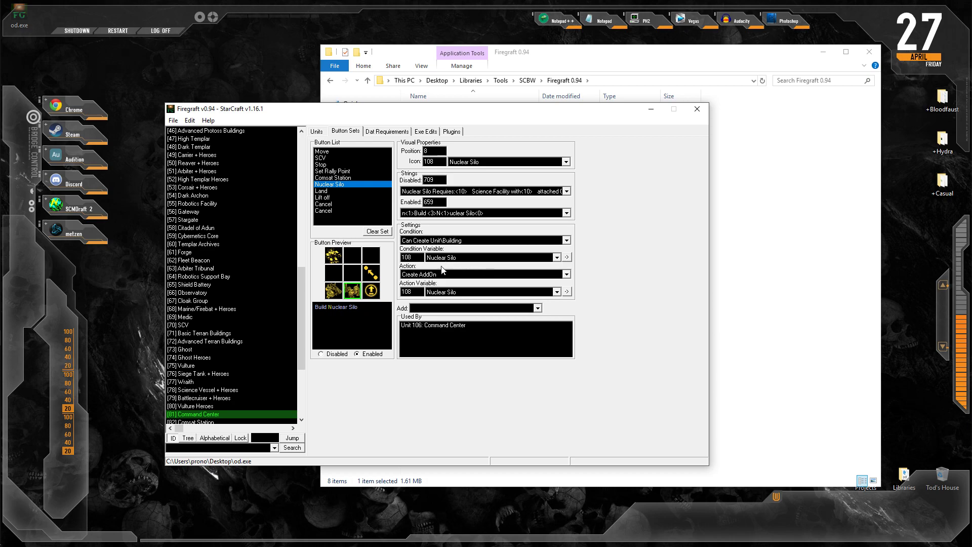
{"action": "left_click", "coordinate": [471, 274]}
{"action": "left_click", "coordinate": [470, 277]}
{"action": "left_click", "coordinate": [338, 259]}
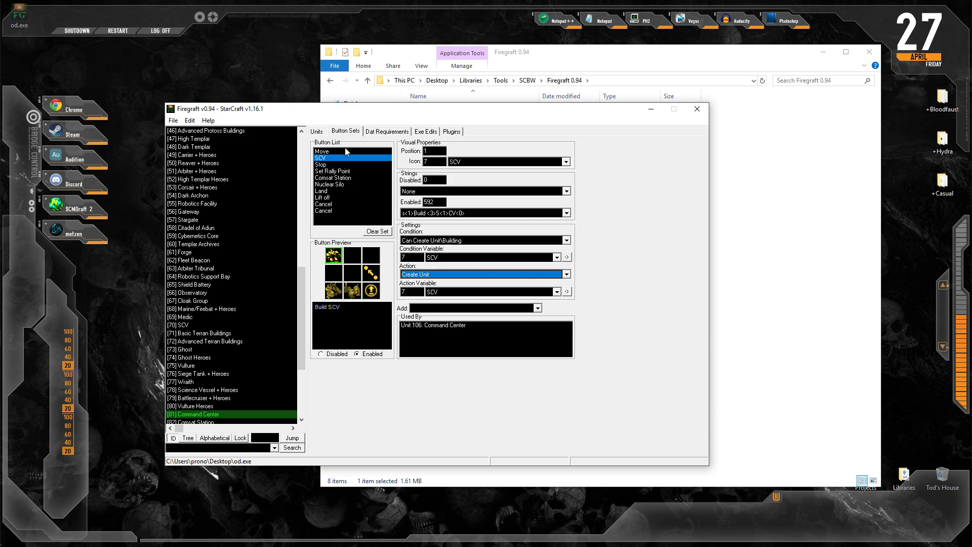
Check which units use the Command Center, Science Vessel + Heroes, Attacking Buildings and Basic Burrower button sets
{"action": "left_click", "coordinate": [443, 333]}
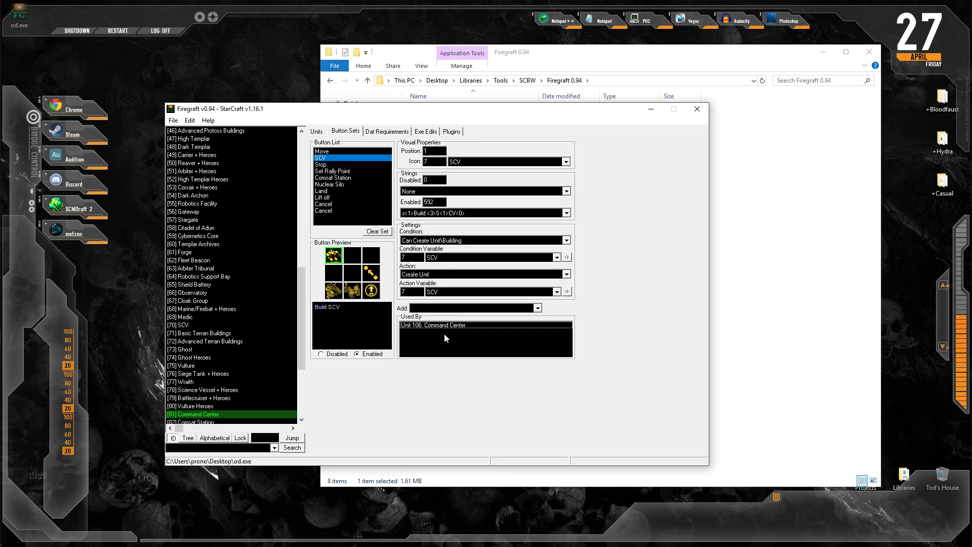
{"action": "left_click", "coordinate": [222, 390]}
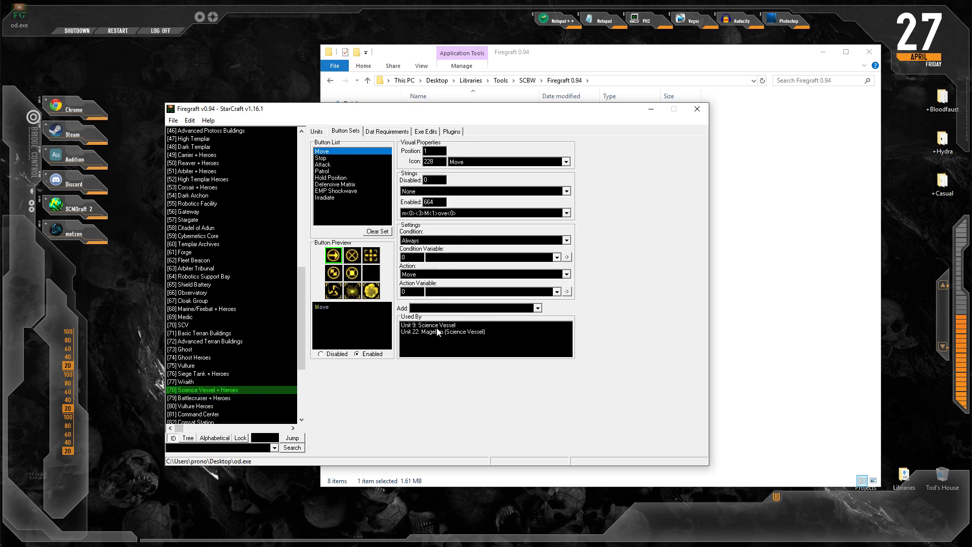
{"action": "scroll", "coordinate": [246, 379], "scroll_direction": "down", "scroll_amount": 2}
{"action": "left_click", "coordinate": [220, 364]}
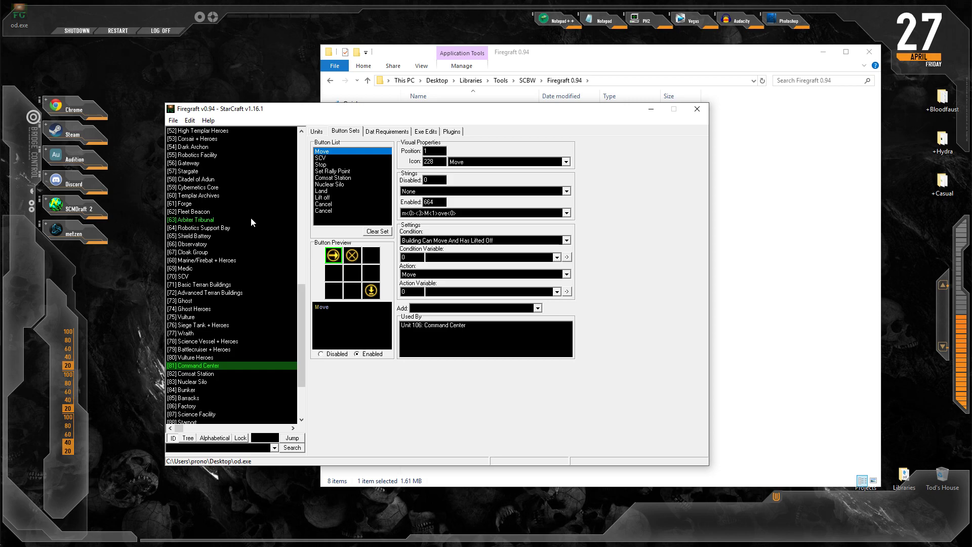
{"action": "scroll", "coordinate": [251, 350], "scroll_direction": "up", "scroll_amount": 17}
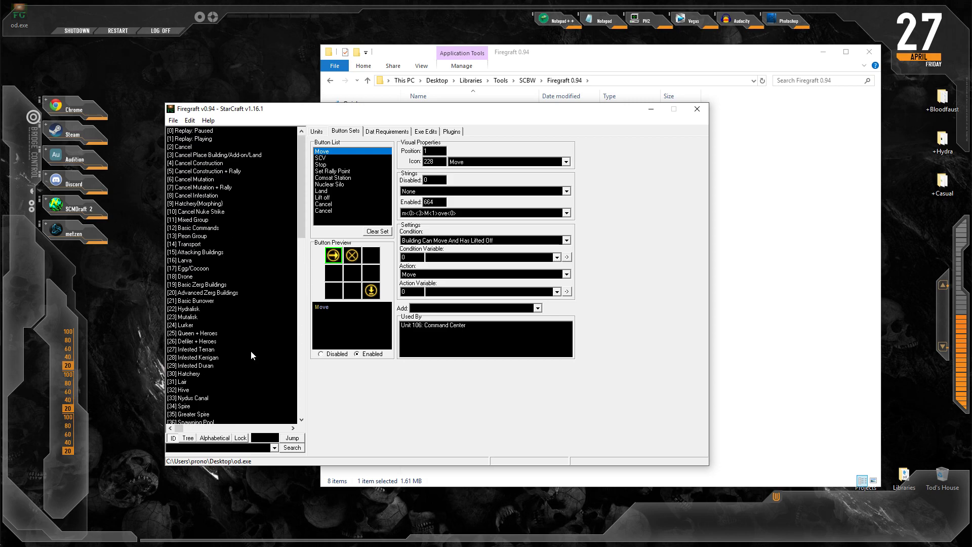
{"action": "left_click", "coordinate": [247, 253]}
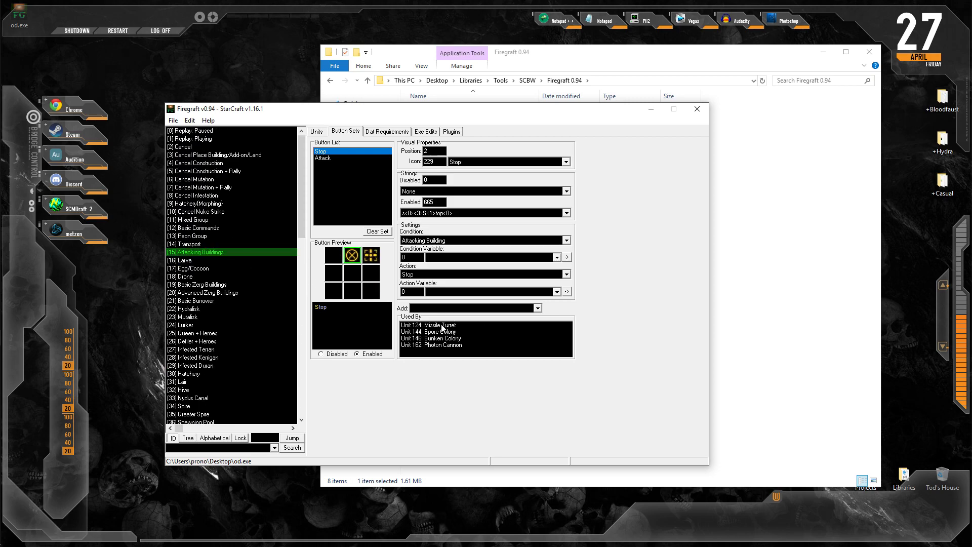
{"action": "left_click", "coordinate": [214, 299]}
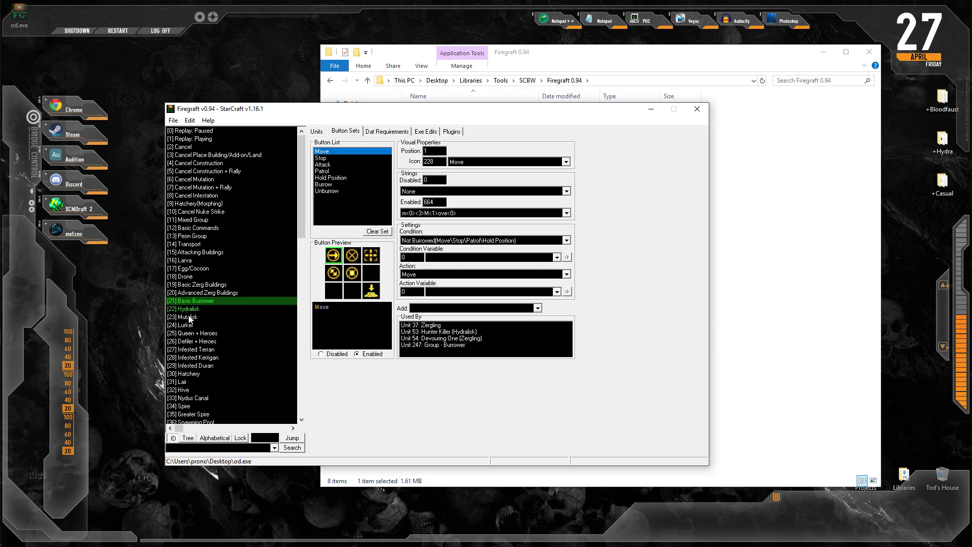
Browse the Zerg and Protoss button sets and check which units share the Basic Commands set
{"action": "scroll", "coordinate": [203, 318], "scroll_direction": "down", "scroll_amount": 4}
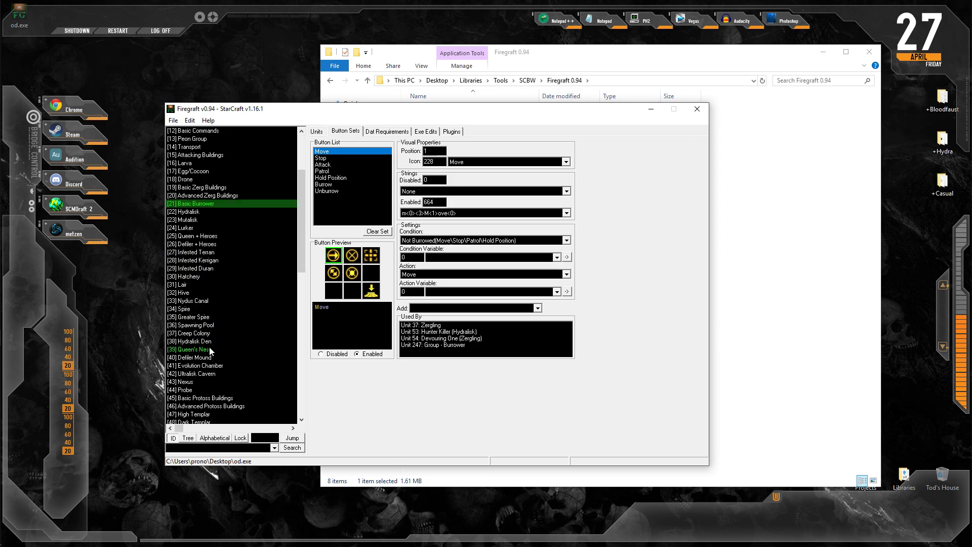
{"action": "scroll", "coordinate": [235, 400], "scroll_direction": "down", "scroll_amount": 2}
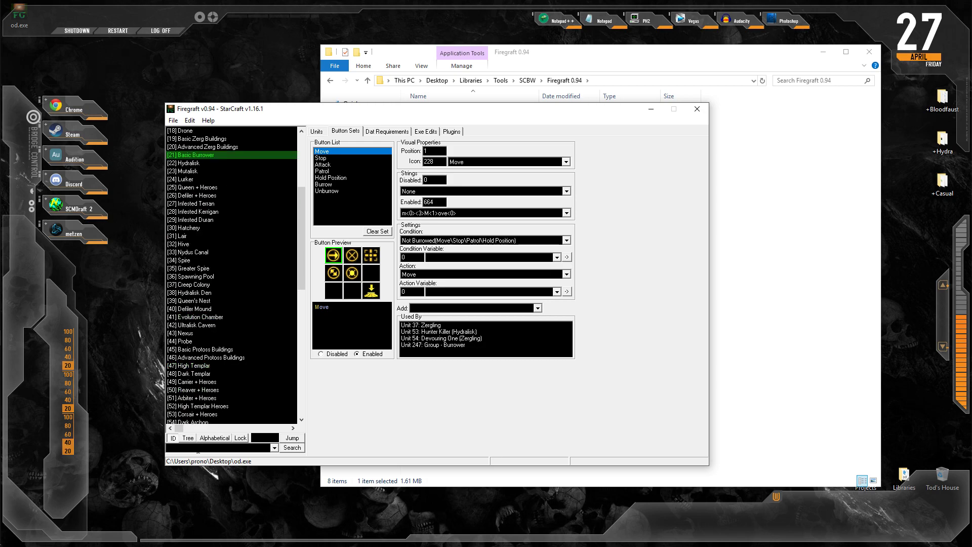
{"action": "scroll", "coordinate": [259, 238], "scroll_direction": "up", "scroll_amount": 6}
{"action": "left_click", "coordinate": [212, 227]}
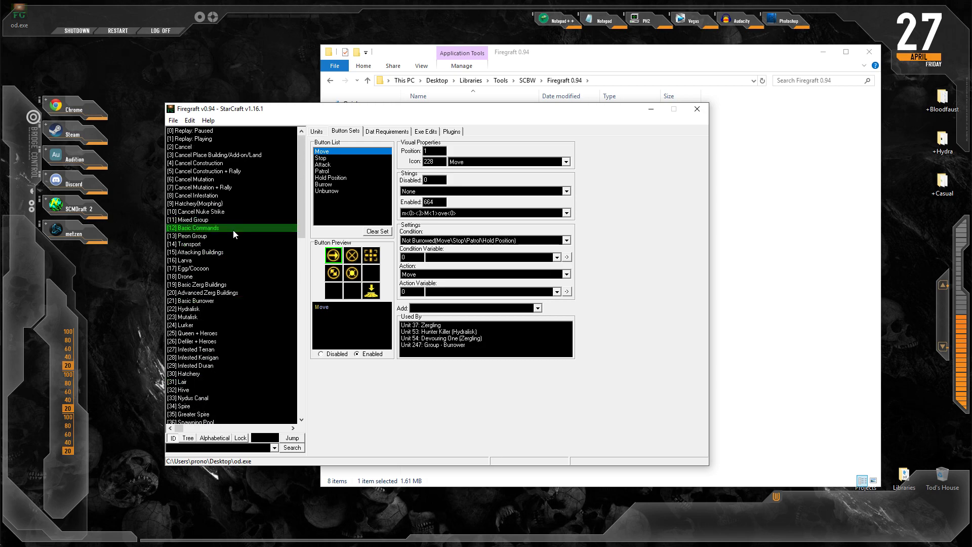
{"action": "scroll", "coordinate": [472, 333], "scroll_direction": "down", "scroll_amount": 3}
{"action": "scroll", "coordinate": [473, 333], "scroll_direction": "up", "scroll_amount": 3}
Add a Train Unit button for the Marine at position 2 of the Command Center button set
{"action": "scroll", "coordinate": [254, 331], "scroll_direction": "down", "scroll_amount": 15}
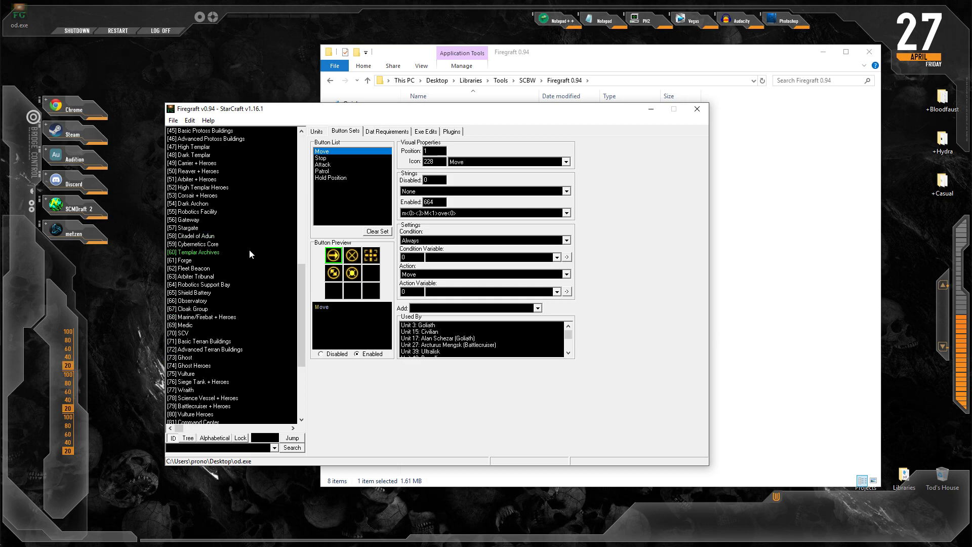
{"action": "scroll", "coordinate": [189, 326], "scroll_direction": "down", "scroll_amount": 6}
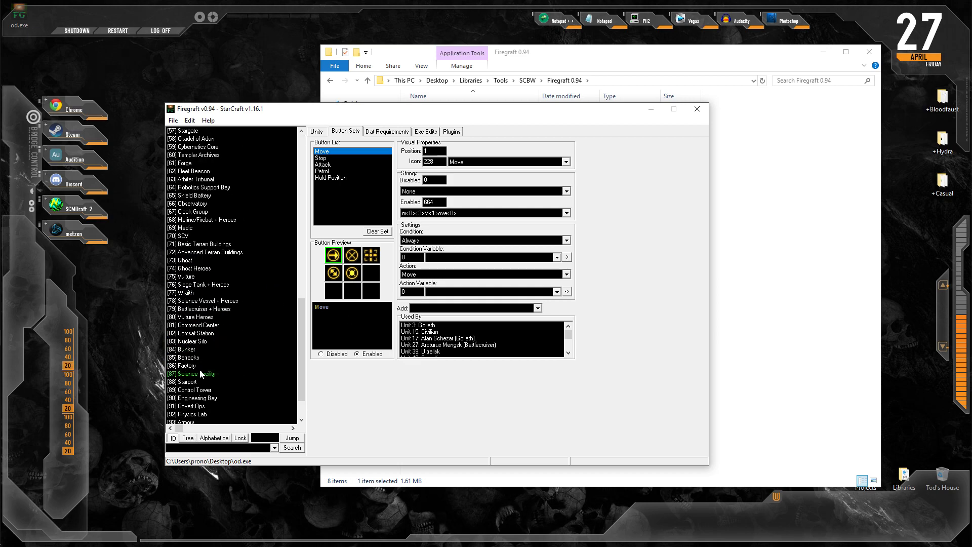
{"action": "left_click", "coordinate": [200, 284]}
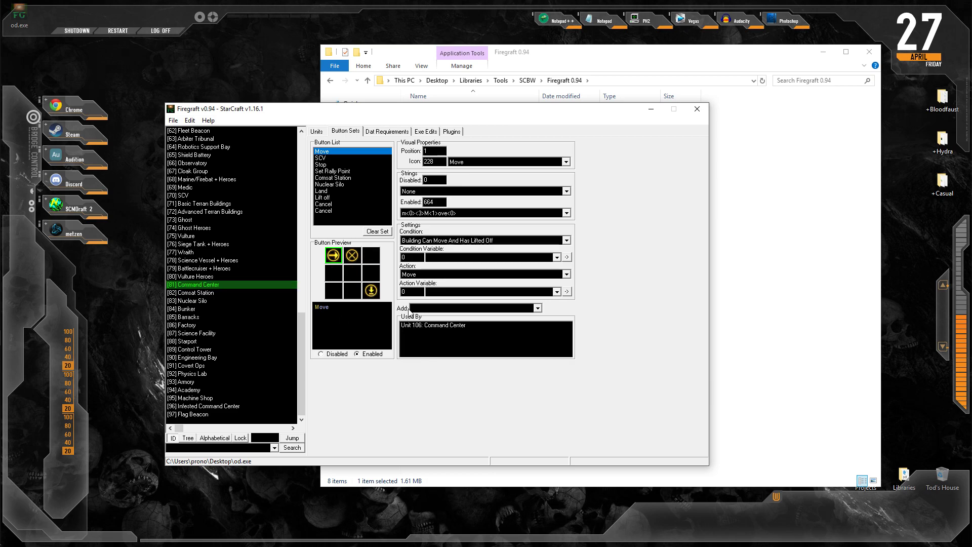
{"action": "left_click", "coordinate": [332, 159]}
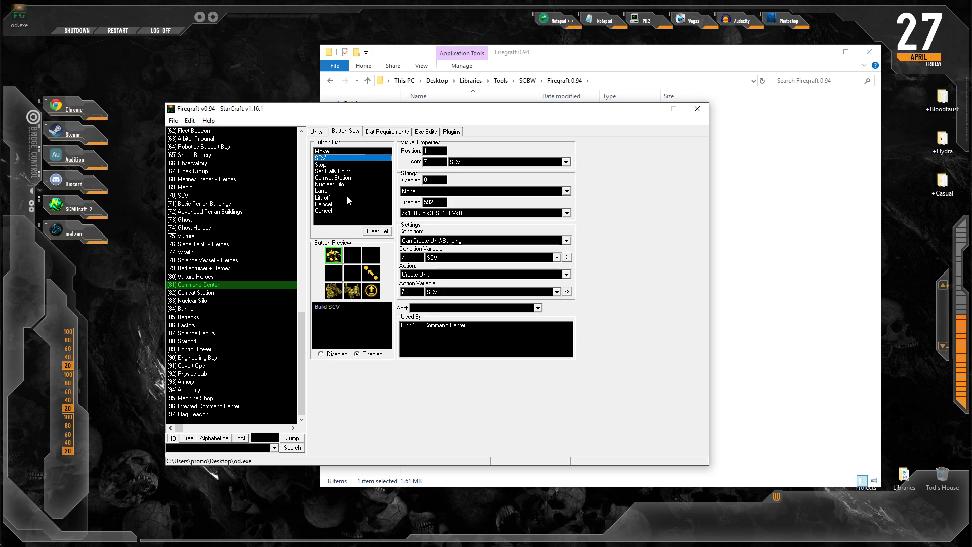
{"action": "left_click", "coordinate": [440, 309]}
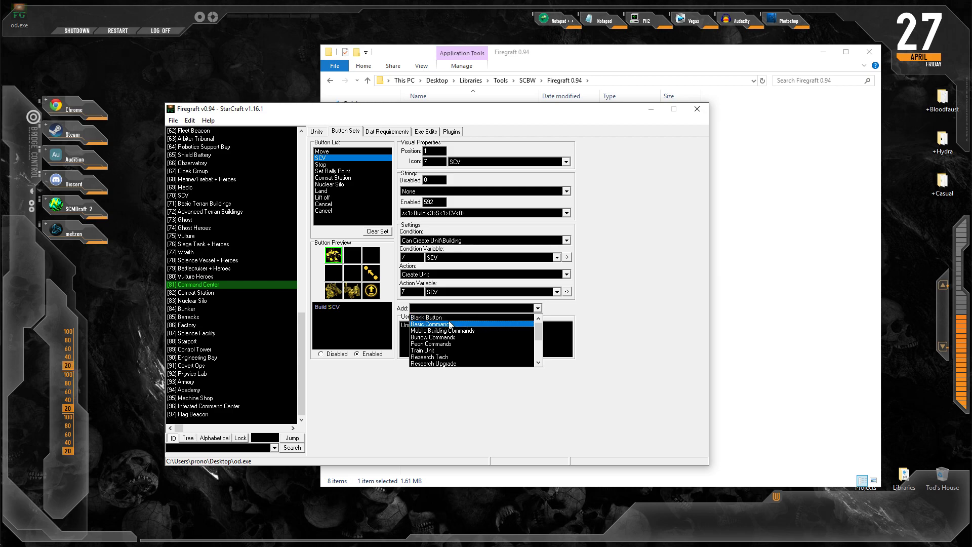
{"action": "scroll", "coordinate": [448, 330], "scroll_direction": "down", "scroll_amount": 1}
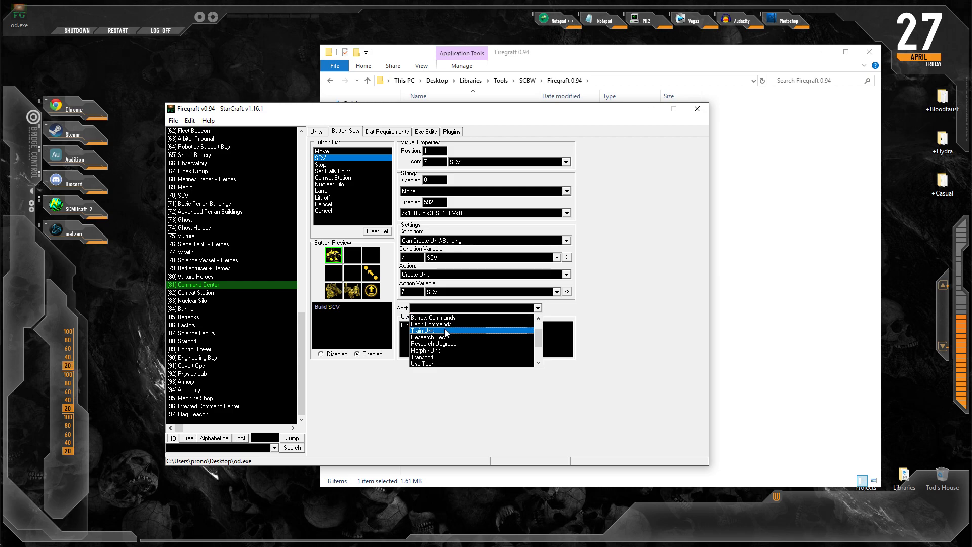
{"action": "left_click", "coordinate": [446, 332]}
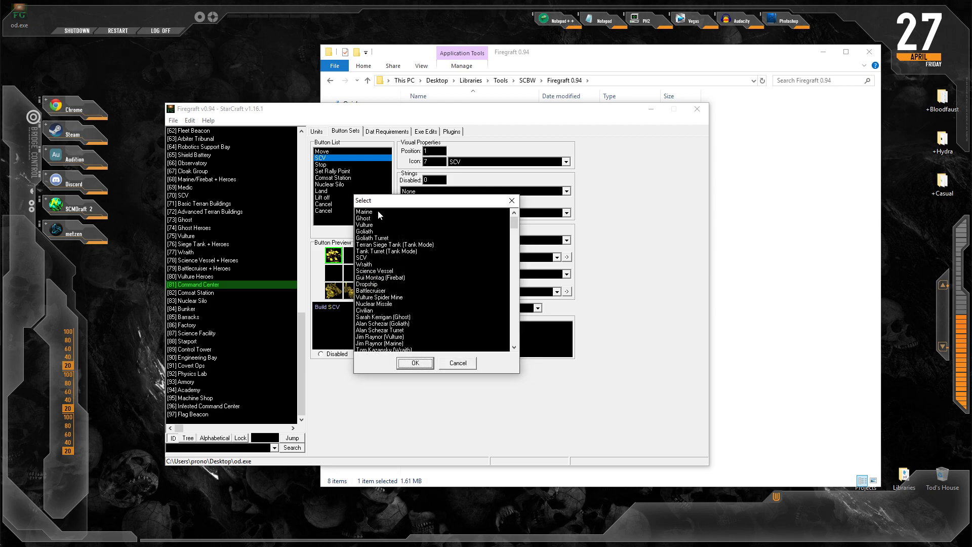
{"action": "left_click", "coordinate": [375, 212]}
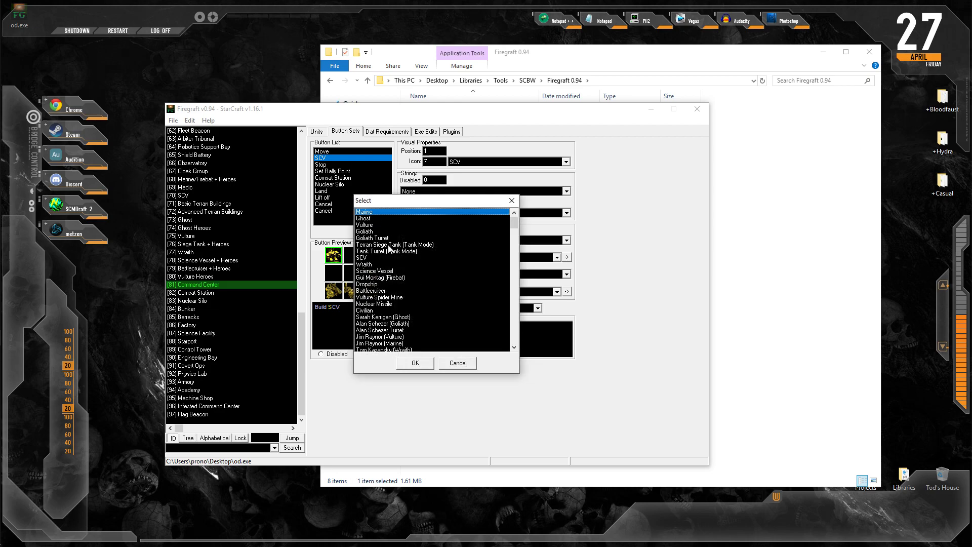
{"action": "left_click", "coordinate": [421, 364]}
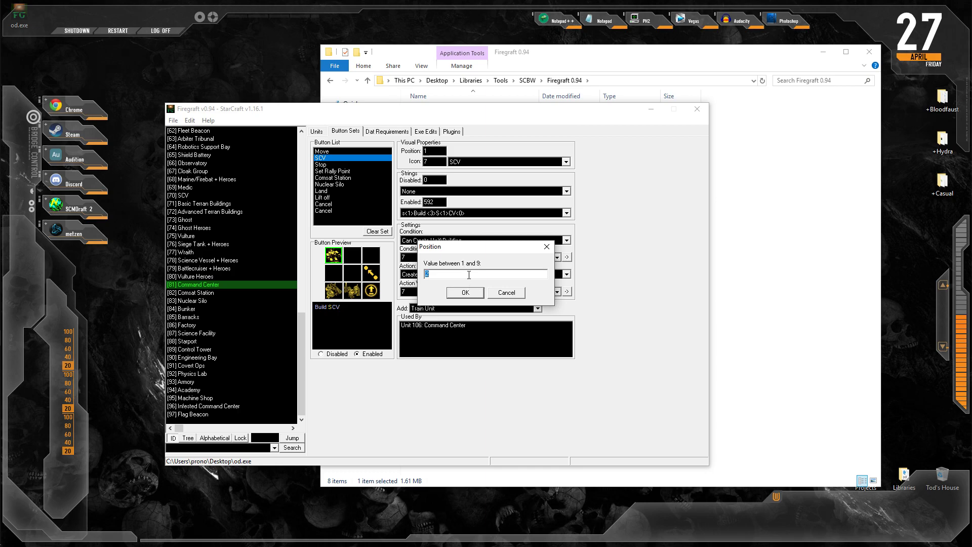
{"action": "left_click", "coordinate": [465, 293]}
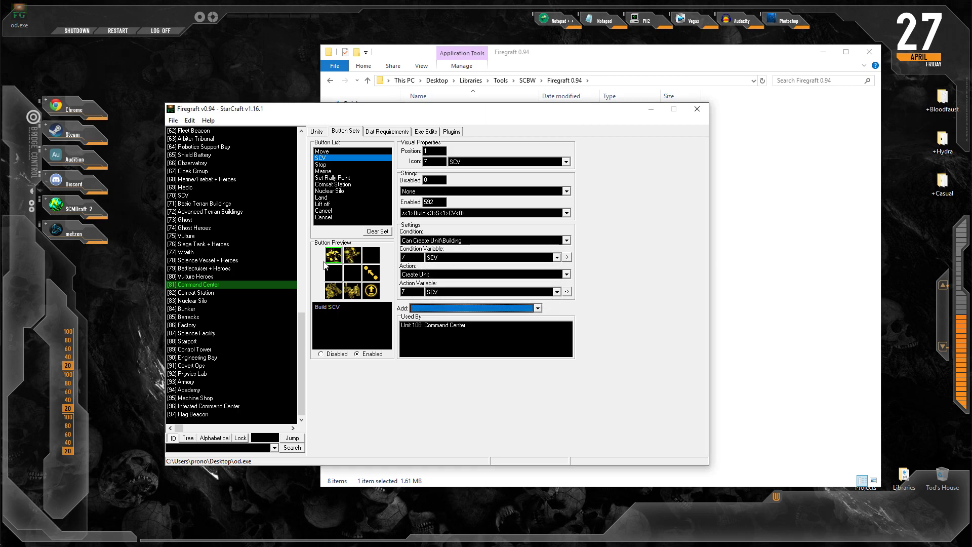
Examine the new Marine button's settings and its available icon choices
{"action": "left_click", "coordinate": [353, 261]}
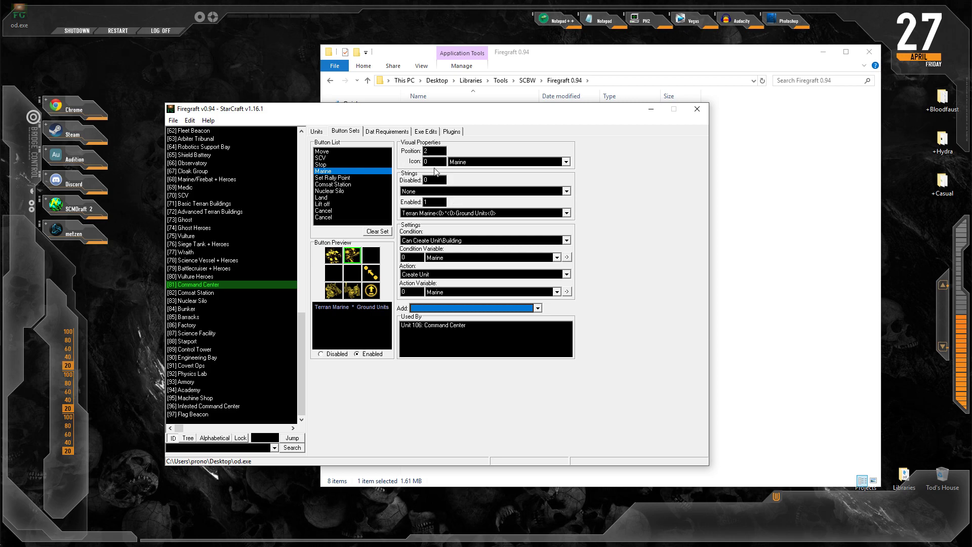
{"action": "left_click", "coordinate": [472, 162]}
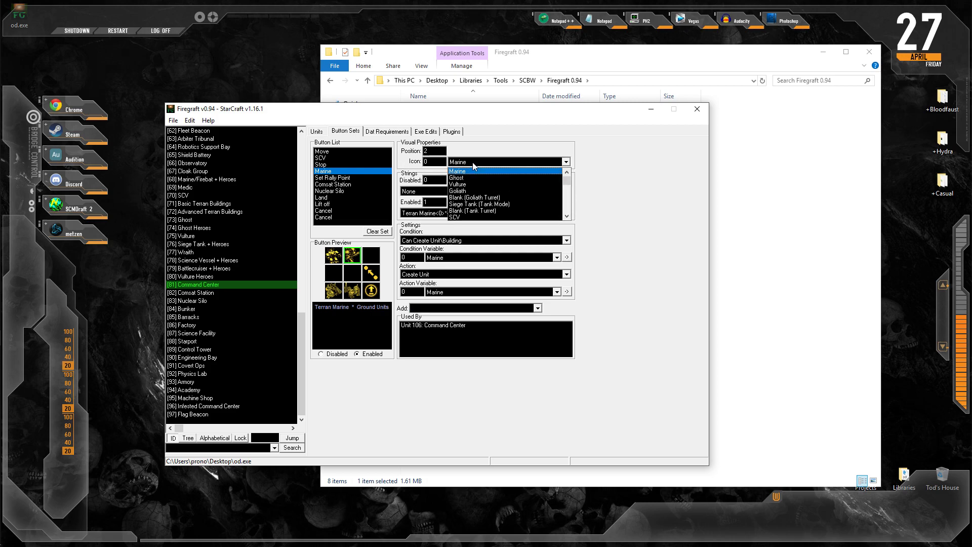
{"action": "left_click", "coordinate": [472, 162]}
Try adding a Train Unit button for Tank Turret (Tank Mode) at position 4, and remove it from the set
{"action": "left_click", "coordinate": [483, 308]}
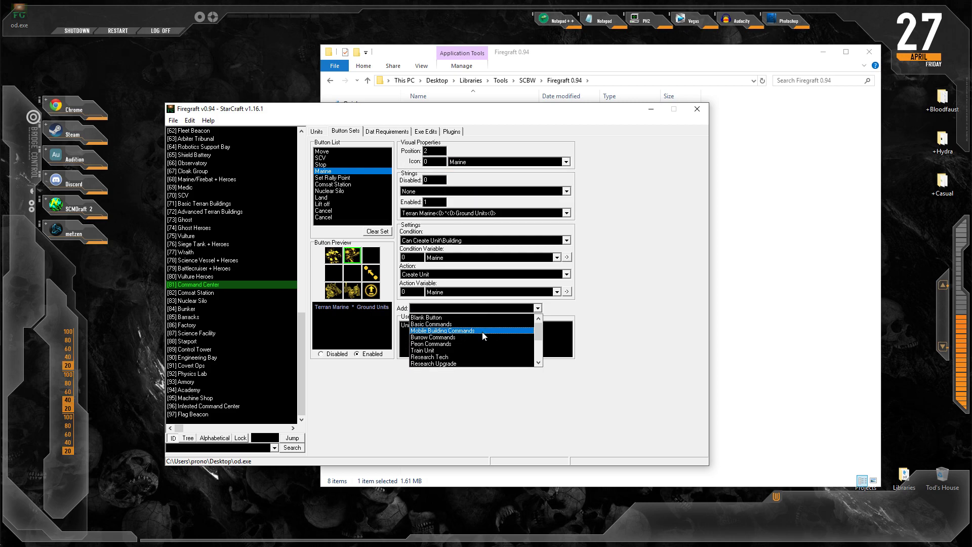
{"action": "left_click", "coordinate": [472, 350]}
{"action": "left_click", "coordinate": [430, 251]}
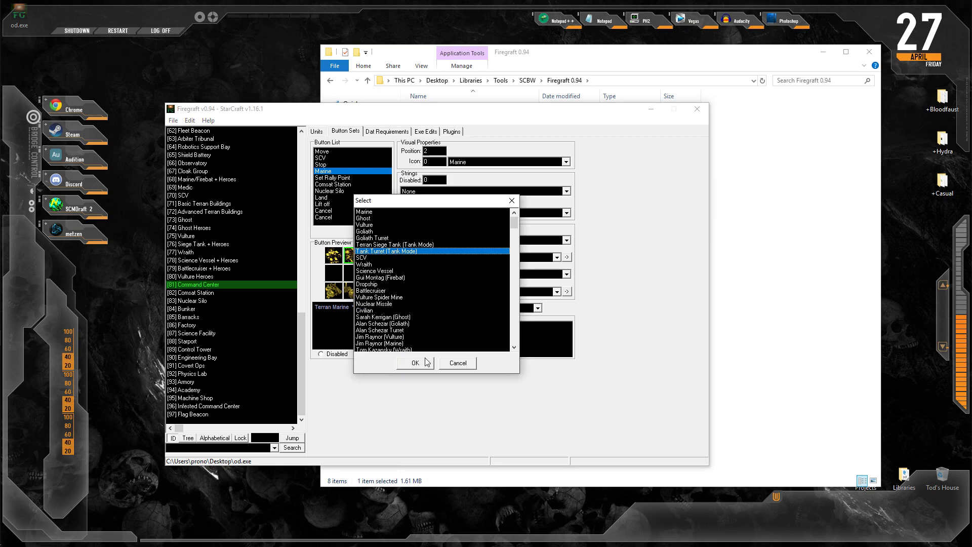
{"action": "left_click", "coordinate": [414, 363]}
{"action": "key", "text": "Return"}
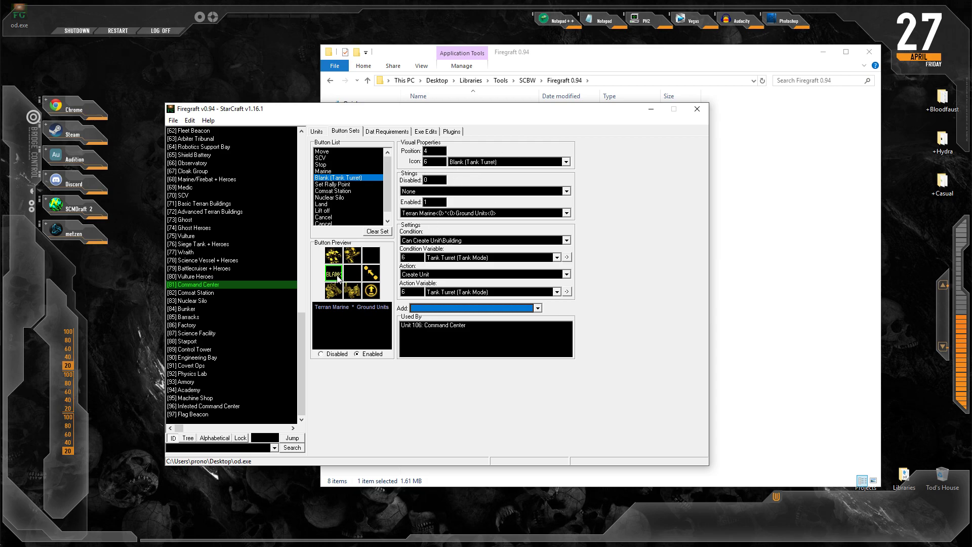
{"action": "right_click", "coordinate": [354, 182]}
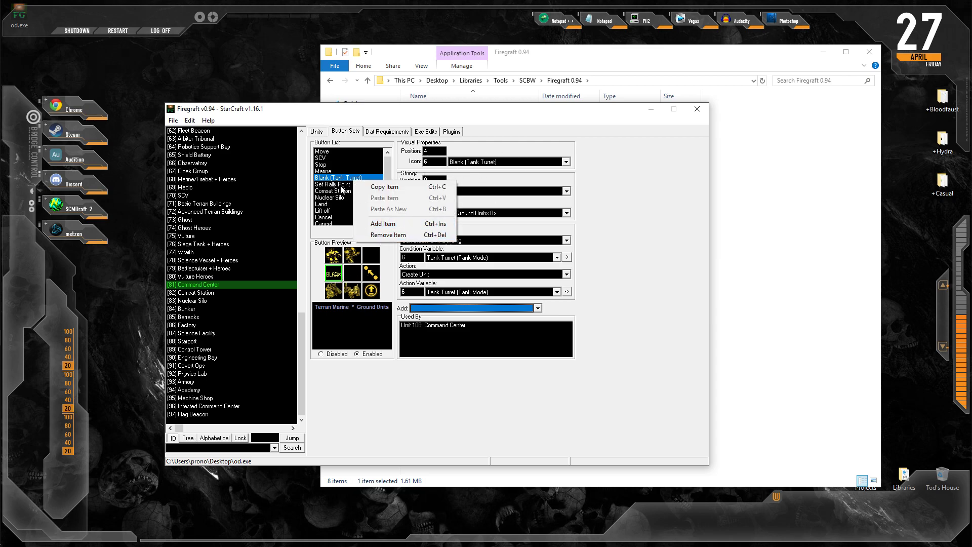
{"action": "left_click", "coordinate": [388, 235]}
Check the item options, icon and enabled string of the Command Center's Marine button
{"action": "left_click", "coordinate": [350, 172]}
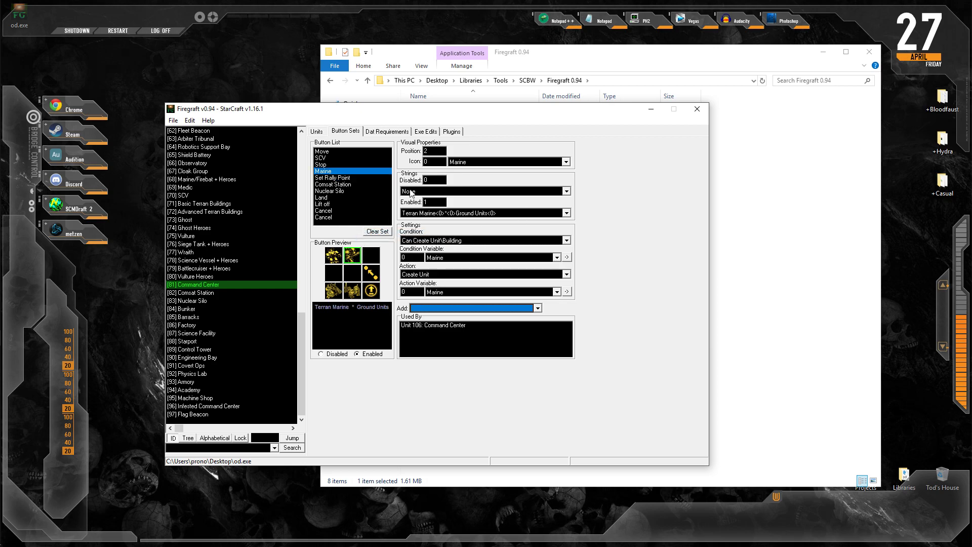
{"action": "right_click", "coordinate": [350, 174]}
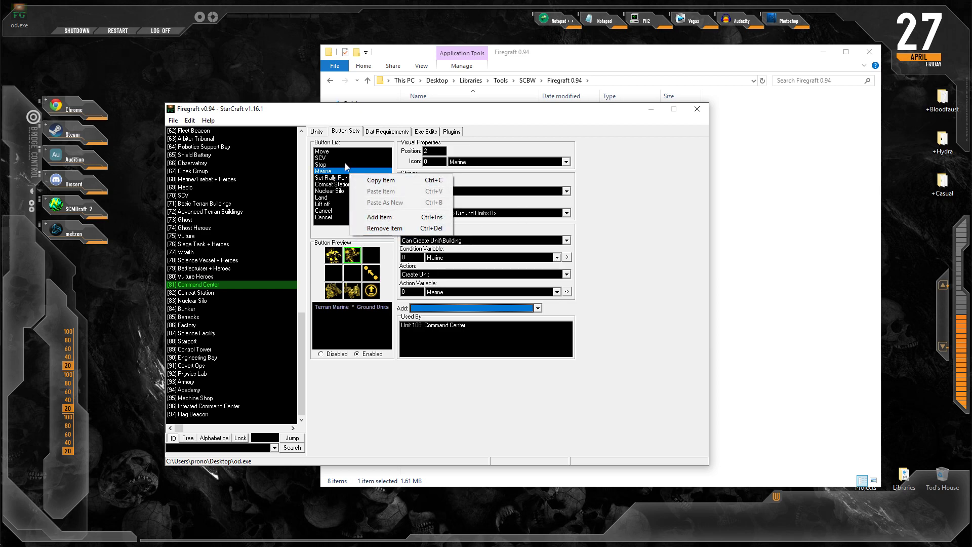
{"action": "left_click", "coordinate": [642, 259]}
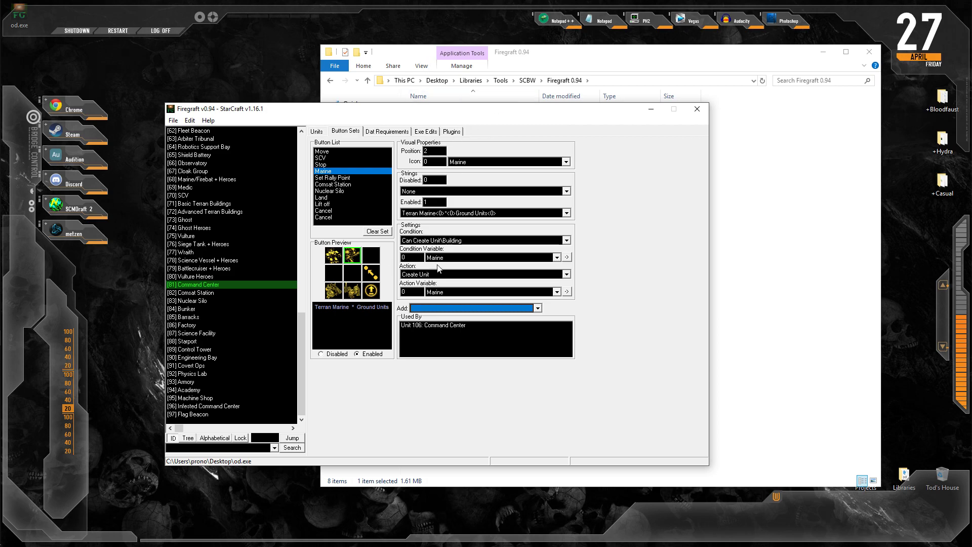
{"action": "left_click", "coordinate": [434, 162]}
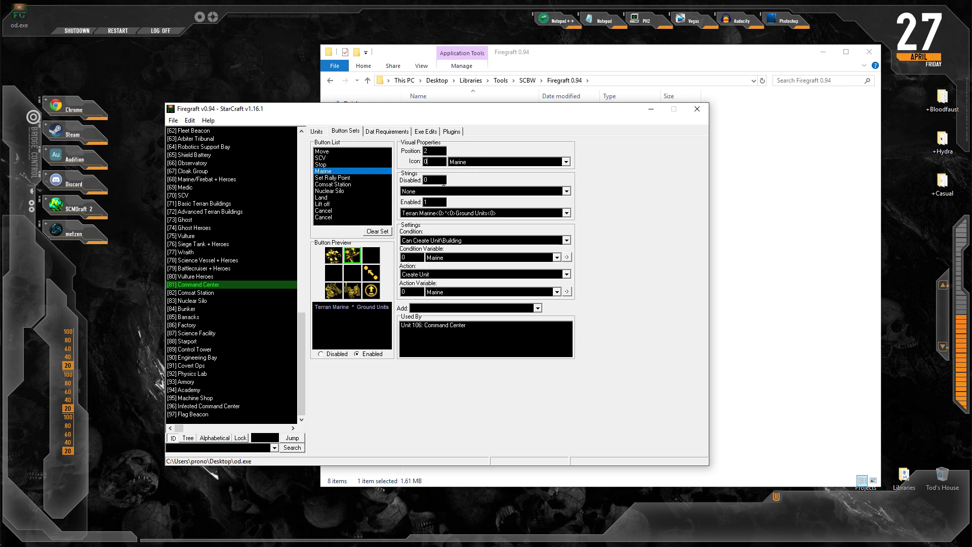
{"action": "left_click", "coordinate": [501, 213]}
{"action": "left_click", "coordinate": [501, 214]}
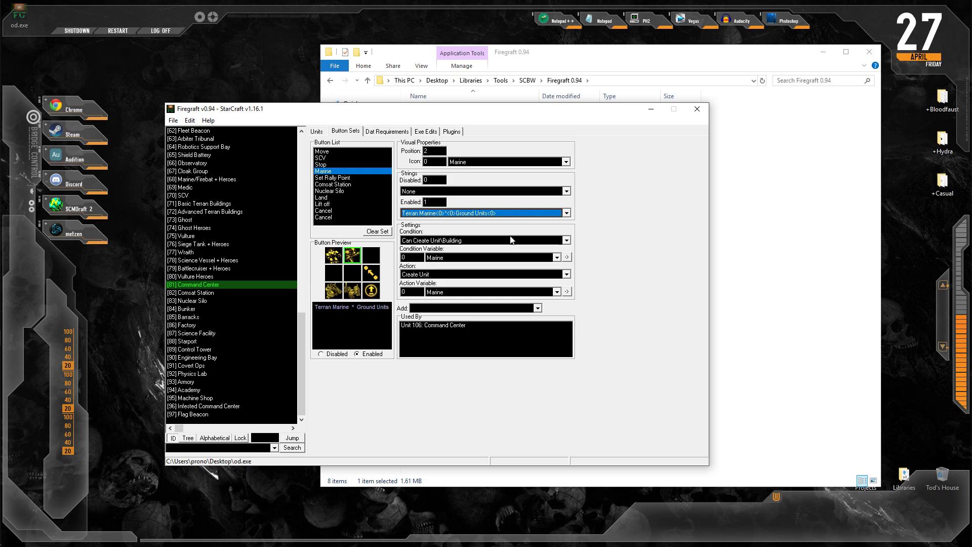
Look up the Marine button's enabled string number and the Firebat button's disabled string in the Barracks button set
{"action": "left_click", "coordinate": [208, 318]}
{"action": "left_click", "coordinate": [339, 157]}
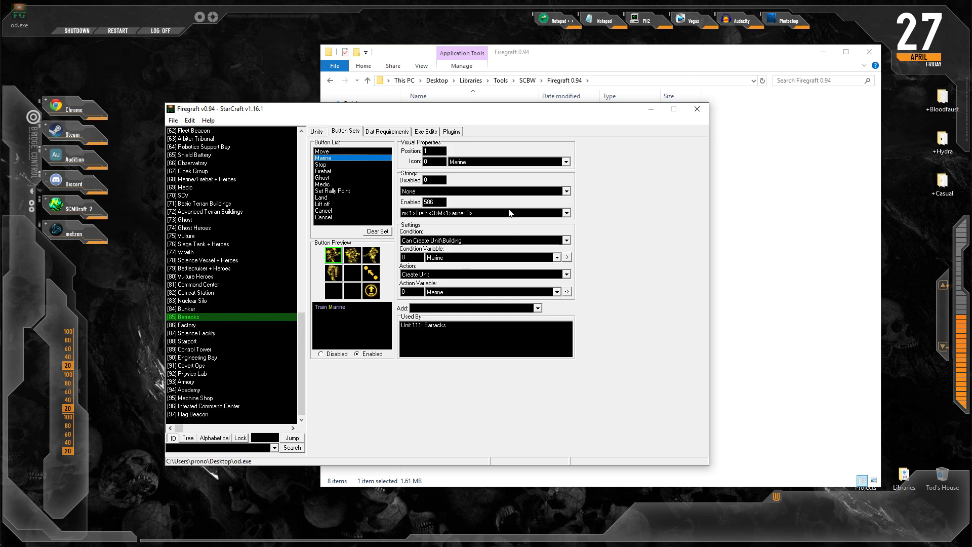
{"action": "double_click", "coordinate": [429, 202]}
{"action": "left_click", "coordinate": [444, 204]}
{"action": "left_click", "coordinate": [352, 254]}
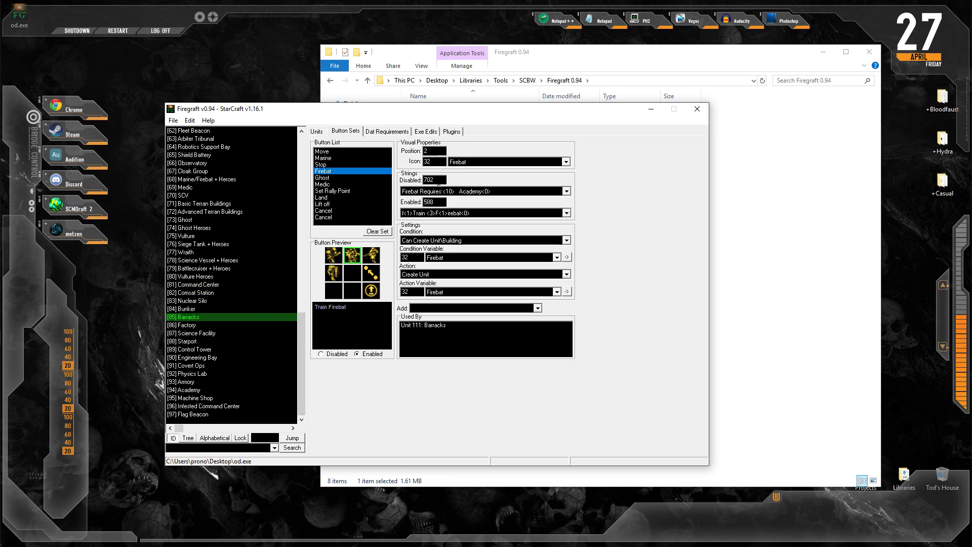
{"action": "double_click", "coordinate": [429, 180]}
{"action": "left_click", "coordinate": [334, 255]}
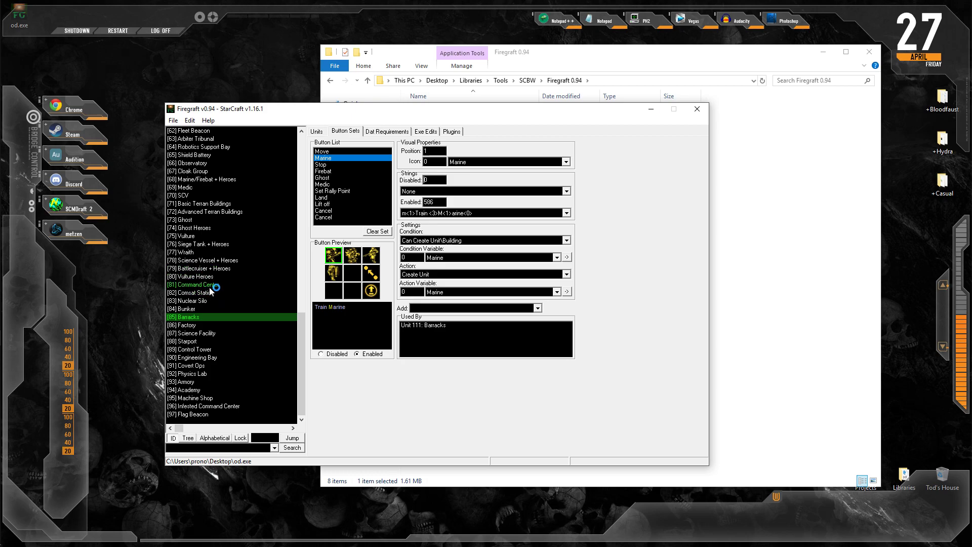
Set the enabled string of the Command Center's Marine button to 586
{"action": "left_click", "coordinate": [212, 285]}
{"action": "left_click", "coordinate": [340, 171]}
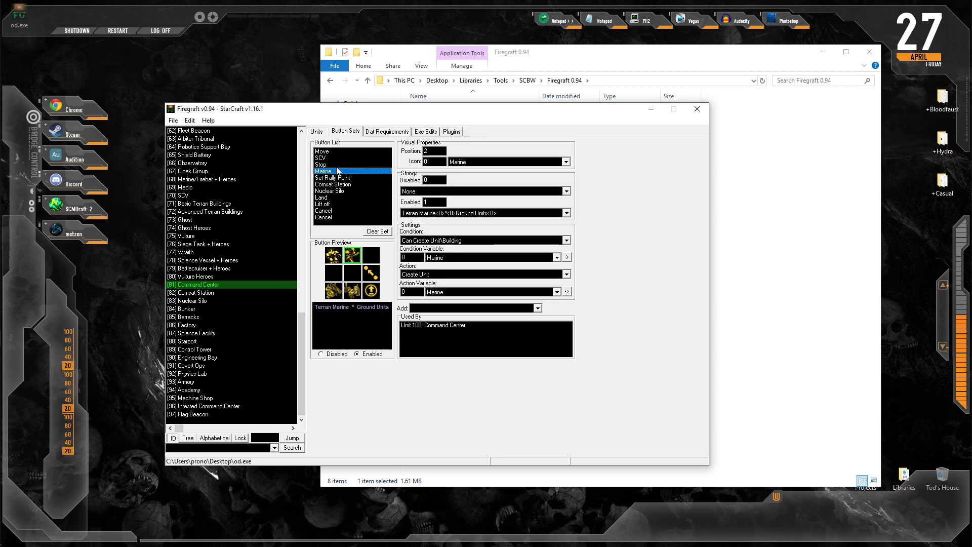
{"action": "double_click", "coordinate": [431, 201]}
{"action": "type", "text": "586"}
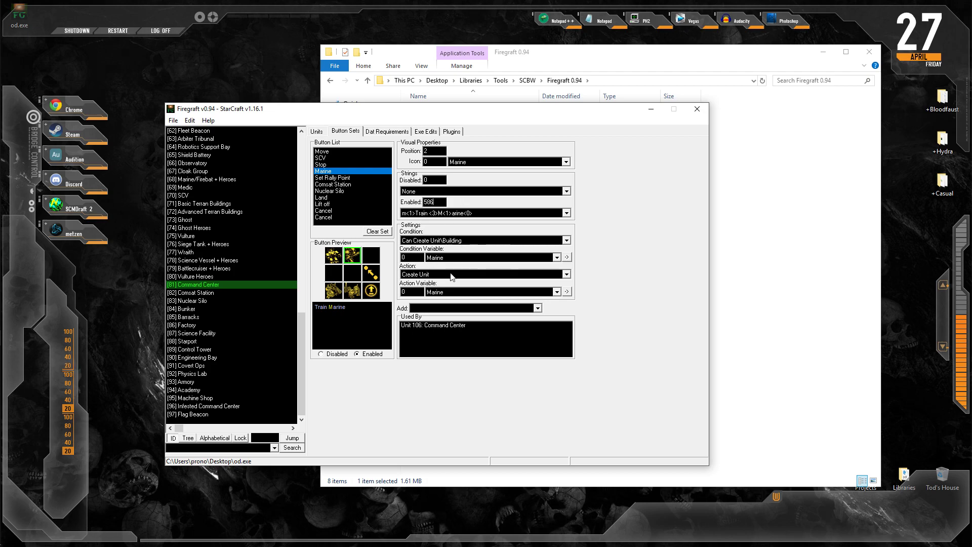
{"action": "double_click", "coordinate": [430, 201]}
Display the Marine's unit Dat Requirements and review its requirement list
{"action": "left_click", "coordinate": [385, 133]}
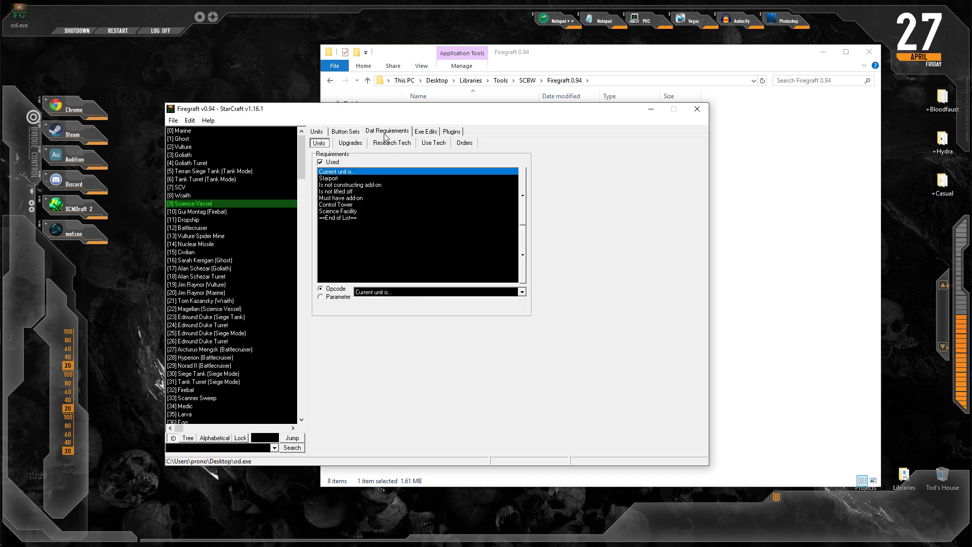
{"action": "left_click", "coordinate": [198, 133]}
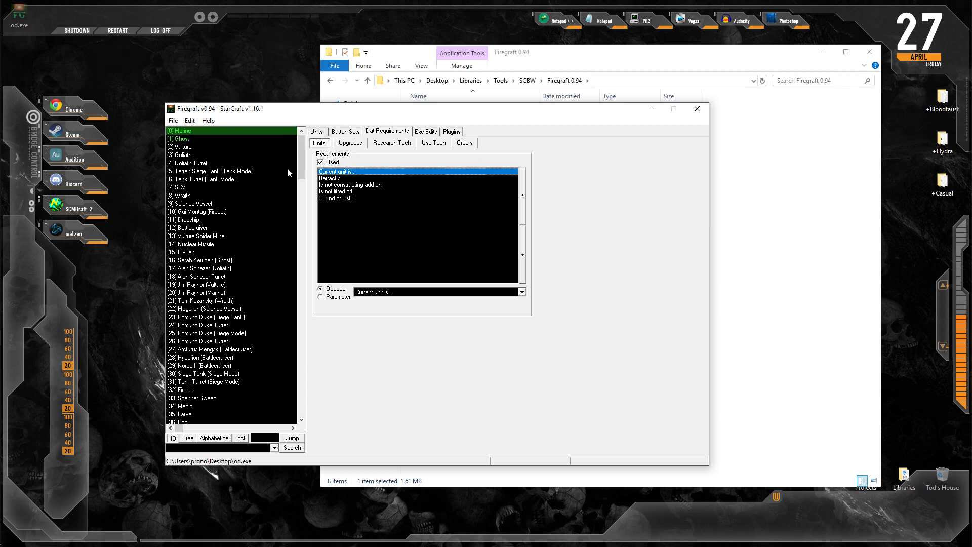
{"action": "left_click", "coordinate": [351, 180]}
{"action": "left_click", "coordinate": [357, 191]}
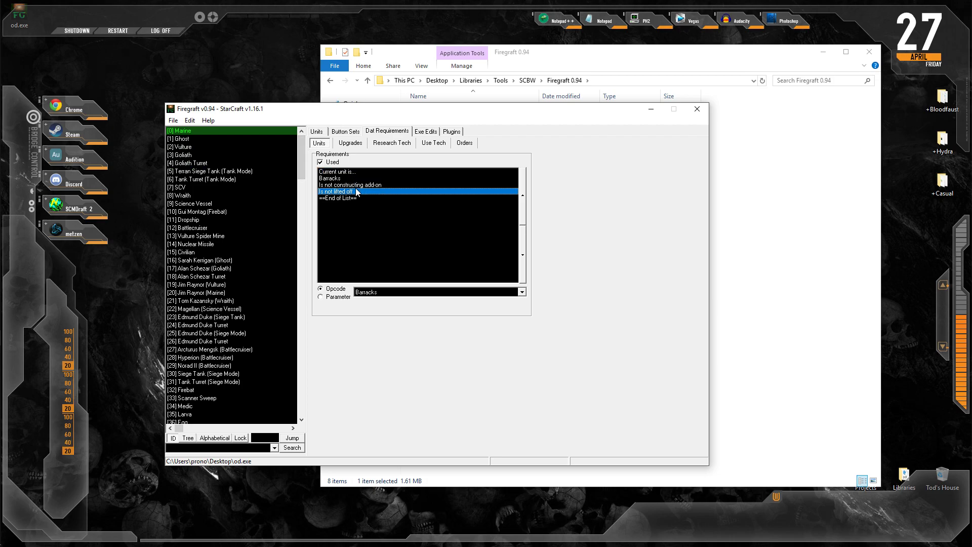
{"action": "left_click", "coordinate": [356, 172]}
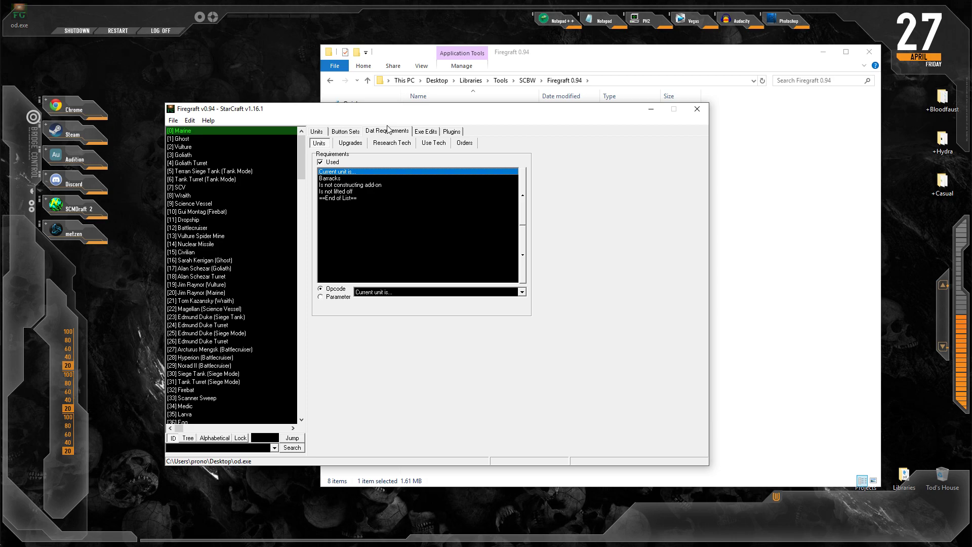
Step through the Marine's requirements to compare which entries are opcodes and which are parameters
{"action": "key", "text": "Down"}
{"action": "key", "text": "Down"}
{"action": "key", "text": "Down"}
{"action": "left_click", "coordinate": [346, 172]}
{"action": "left_click", "coordinate": [402, 178]}
{"action": "left_click", "coordinate": [351, 172]}
{"action": "left_click", "coordinate": [350, 178]}
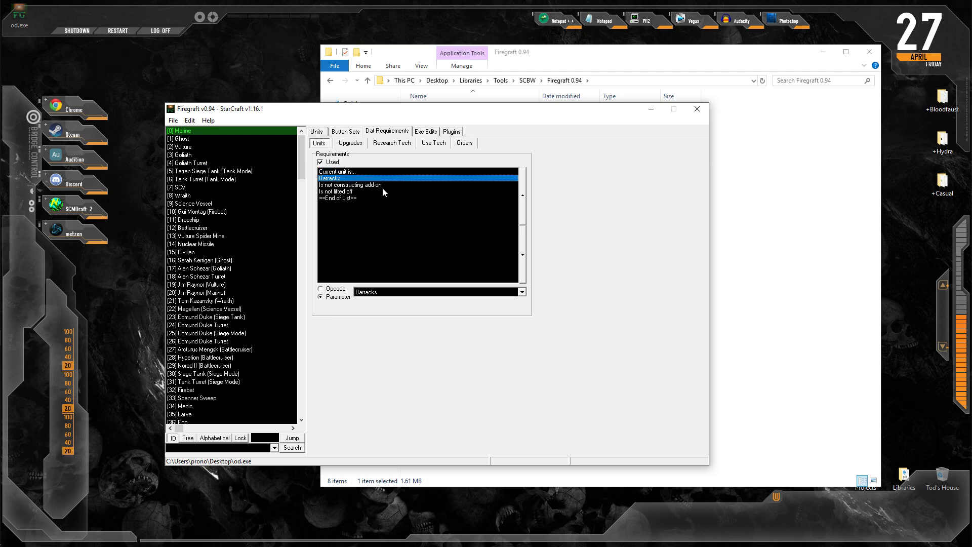
{"action": "left_click", "coordinate": [382, 186]}
{"action": "left_click", "coordinate": [356, 192]}
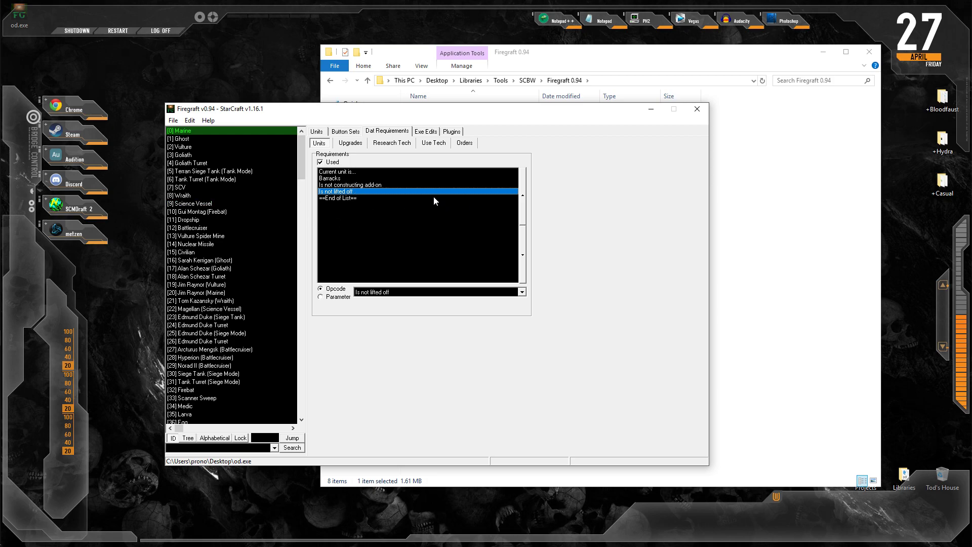
Select the Barracks parameter in the Marine's requirements and check which item operations are available for it
{"action": "left_click", "coordinate": [348, 180]}
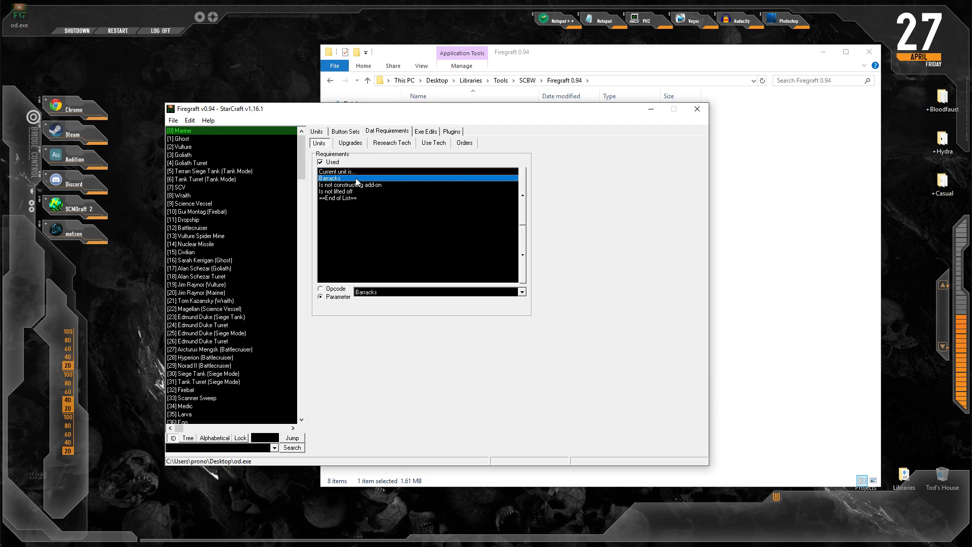
{"action": "right_click", "coordinate": [356, 182]}
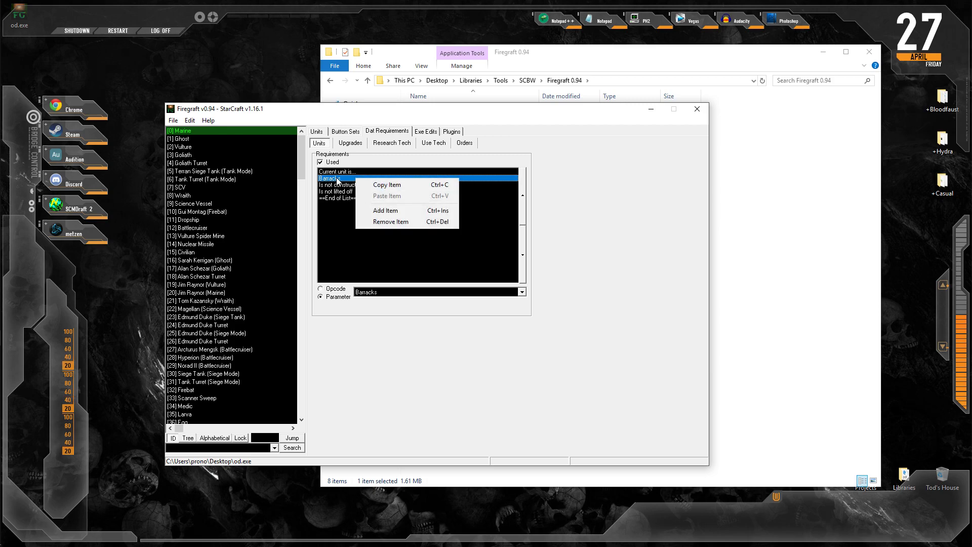
{"action": "left_click", "coordinate": [344, 179]}
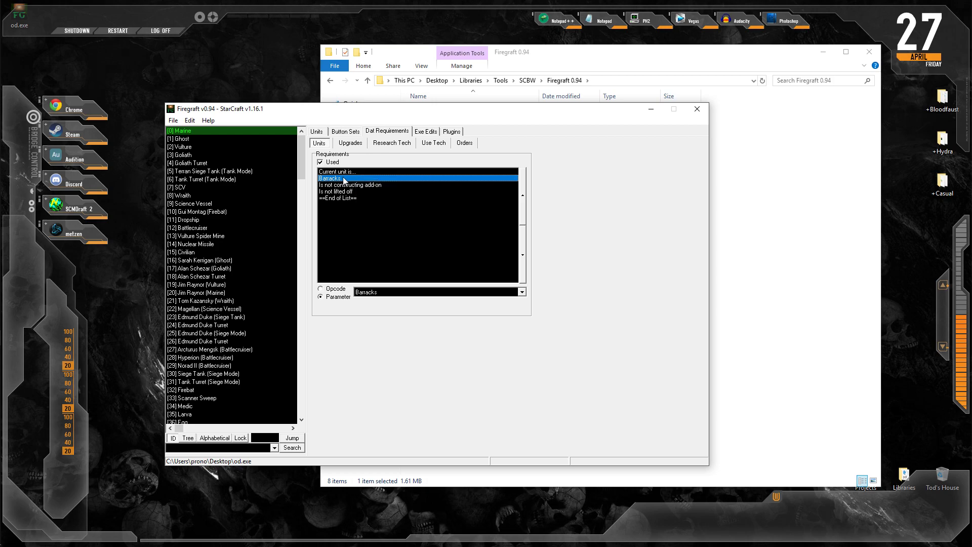
Add three blank items directly after the Barracks parameter in the Marine's unit requirements
{"action": "key", "text": "Insert"}
{"action": "key", "text": "Insert"}
{"action": "key", "text": "Insert"}
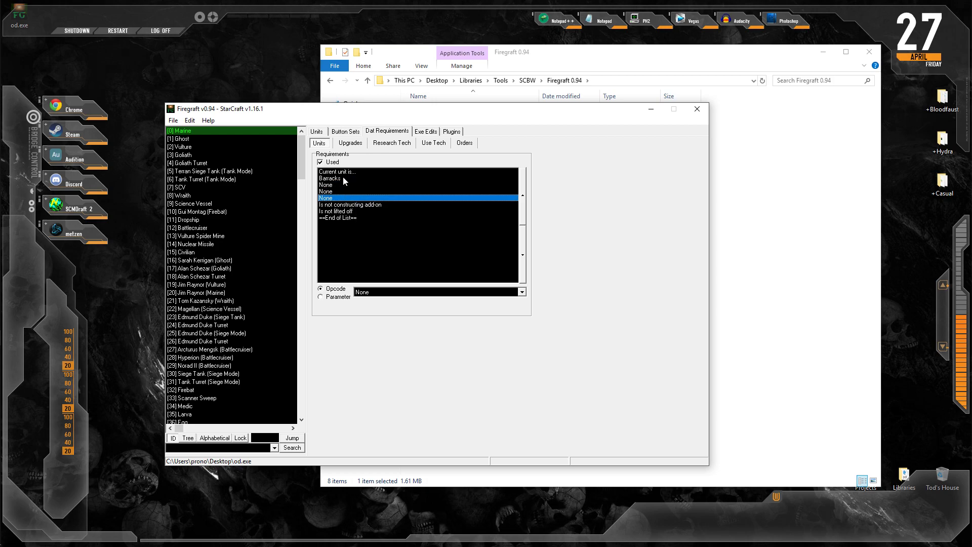
{"action": "left_click", "coordinate": [333, 185]}
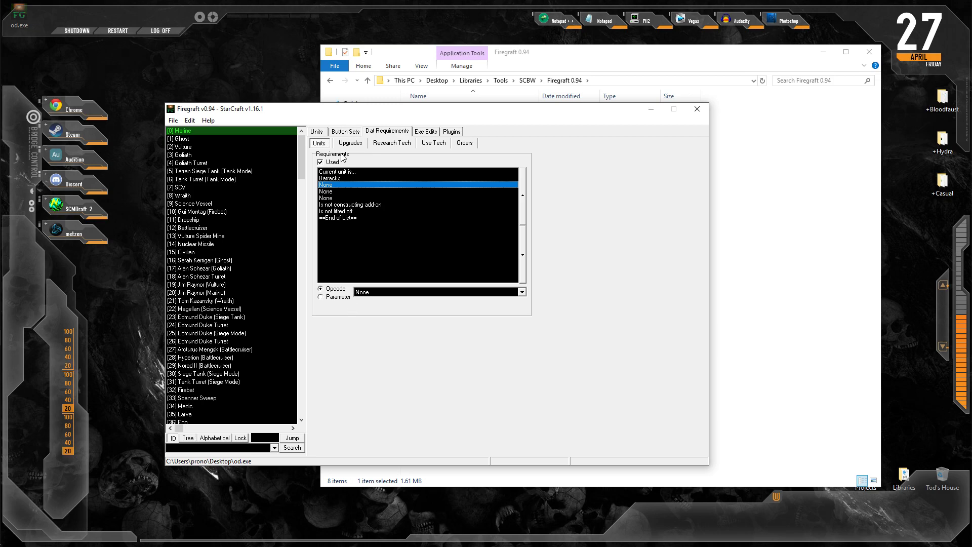
{"action": "left_click", "coordinate": [350, 206]}
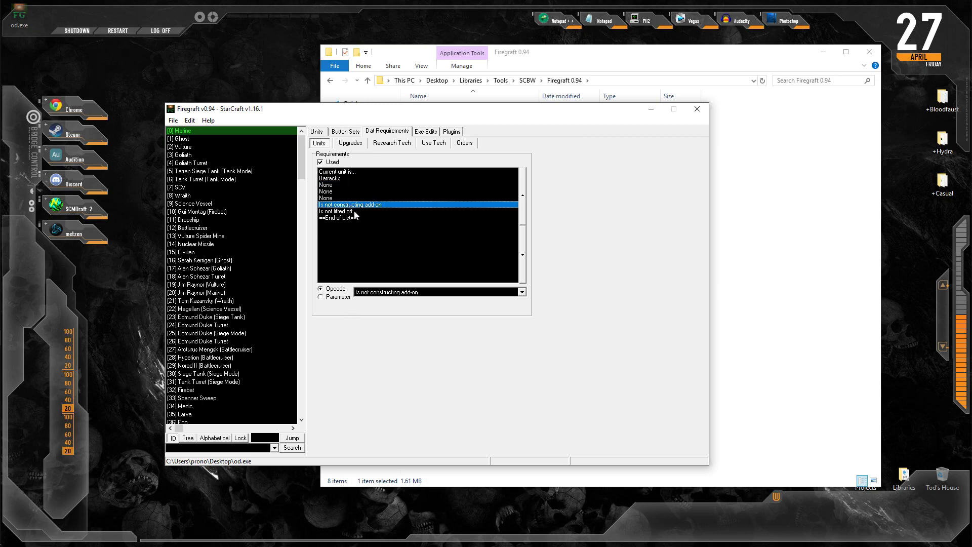
{"action": "left_click", "coordinate": [353, 211]}
Set the first blank requirement to the opcode Or and the second to the opcode Current unit is..
{"action": "left_click", "coordinate": [340, 184]}
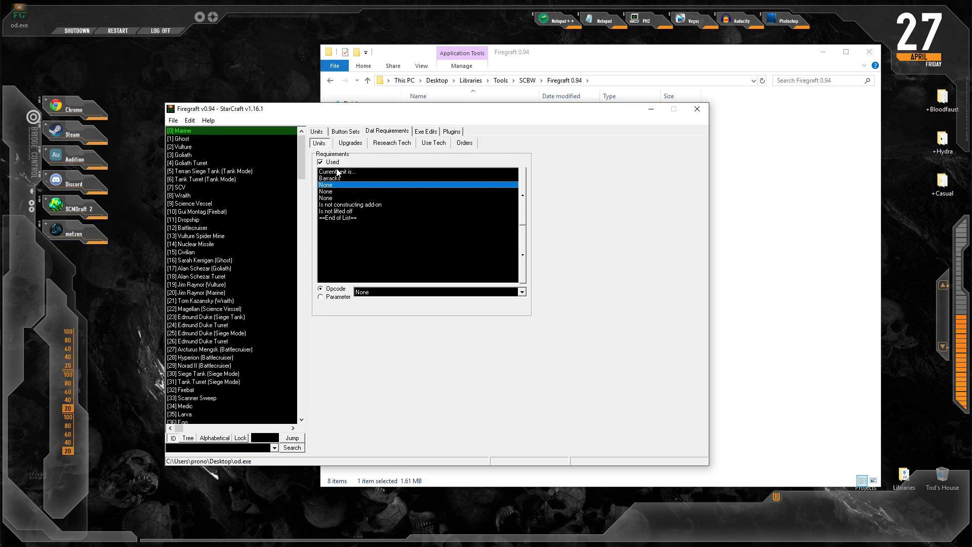
{"action": "left_click", "coordinate": [370, 292]}
{"action": "left_click", "coordinate": [372, 308]}
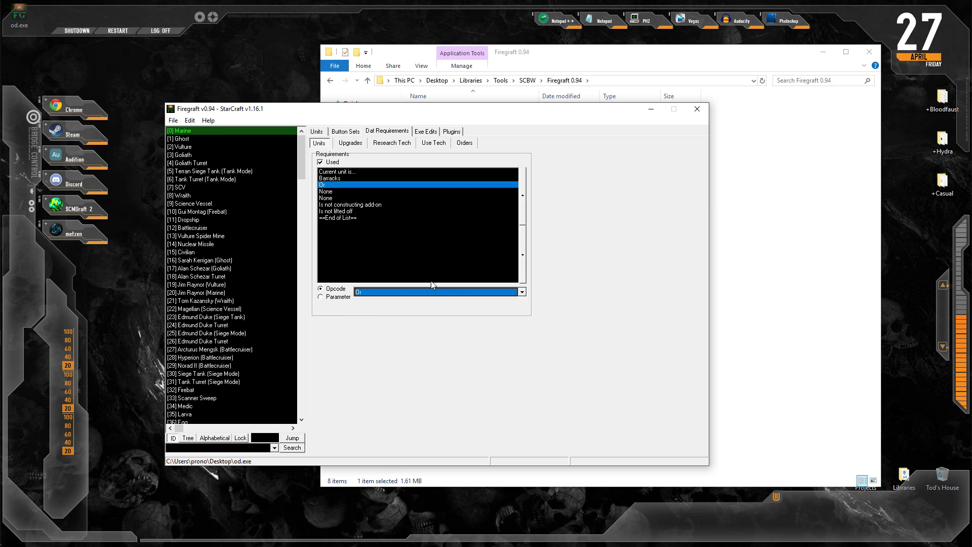
{"action": "left_click", "coordinate": [366, 191]}
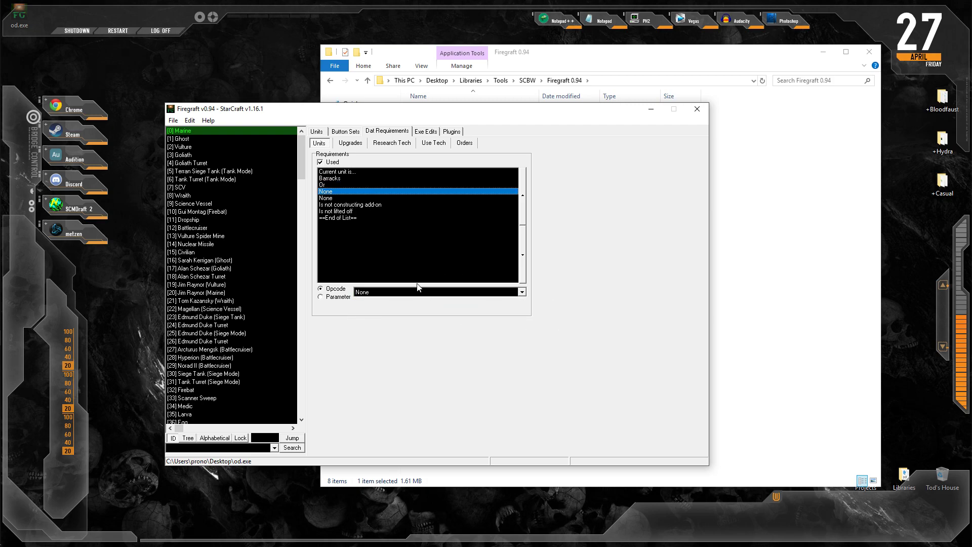
{"action": "left_click", "coordinate": [417, 294]}
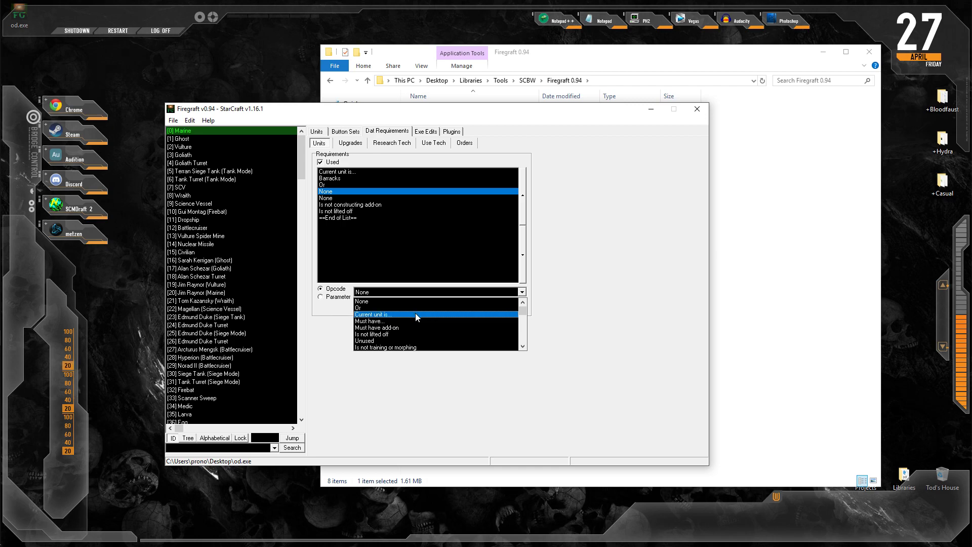
{"action": "left_click", "coordinate": [416, 313]}
Change the third blank requirement to a parameter and set it to Command Center
{"action": "left_click", "coordinate": [335, 198]}
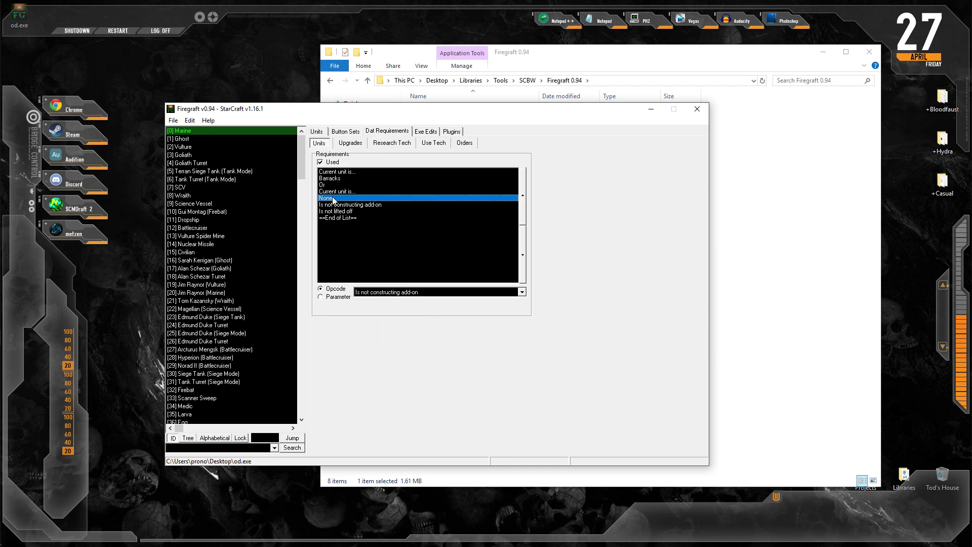
{"action": "left_click", "coordinate": [348, 298]}
{"action": "left_click", "coordinate": [395, 292]}
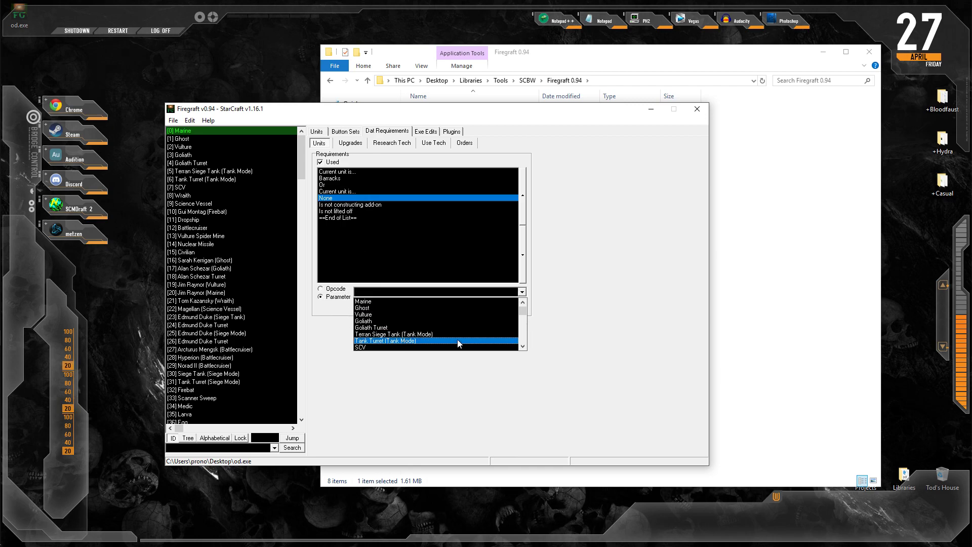
{"action": "left_click", "coordinate": [420, 300]}
{"action": "type", "text": "comsat"}
{"action": "type", "text": "lurker"}
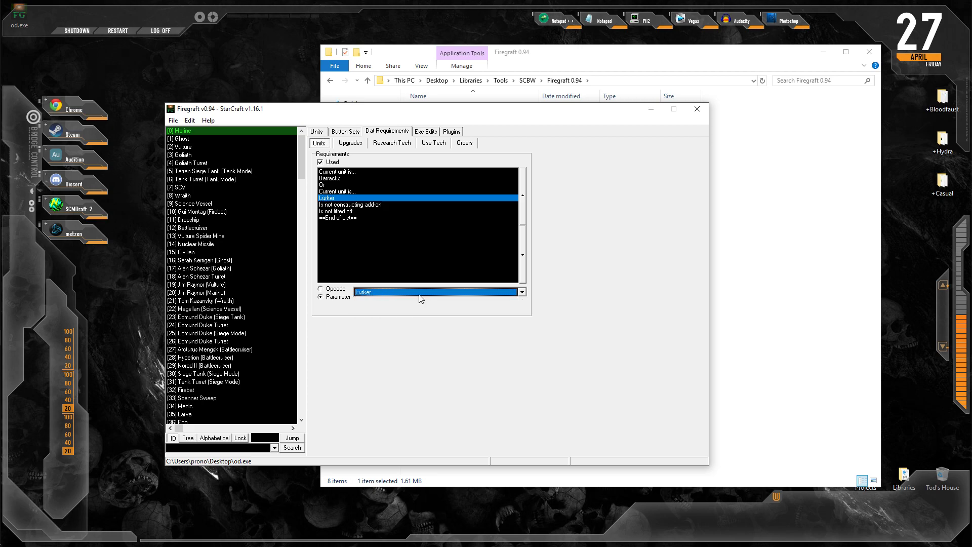
{"action": "type", "text": "command"}
{"action": "left_click", "coordinate": [362, 199]}
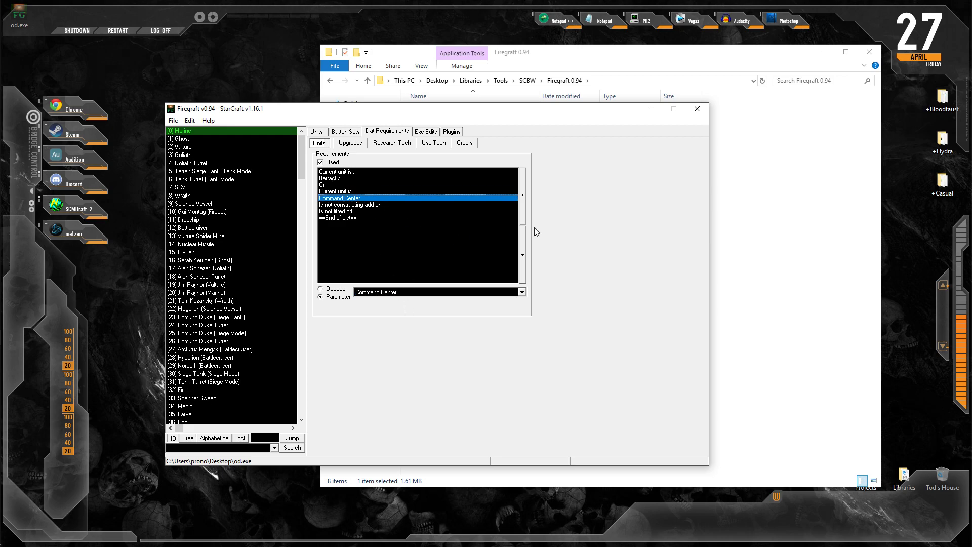
Examine the list ordering controls and the item operations available for the Command Center requirement
{"action": "left_click", "coordinate": [524, 202]}
{"action": "left_click", "coordinate": [524, 255]}
{"action": "scroll", "coordinate": [277, 169], "scroll_direction": "down", "scroll_amount": 3}
{"action": "scroll", "coordinate": [277, 169], "scroll_direction": "up", "scroll_amount": 3}
{"action": "scroll", "coordinate": [264, 346], "scroll_direction": "down", "scroll_amount": 4}
{"action": "scroll", "coordinate": [259, 337], "scroll_direction": "up", "scroll_amount": 4}
{"action": "right_click", "coordinate": [347, 199]}
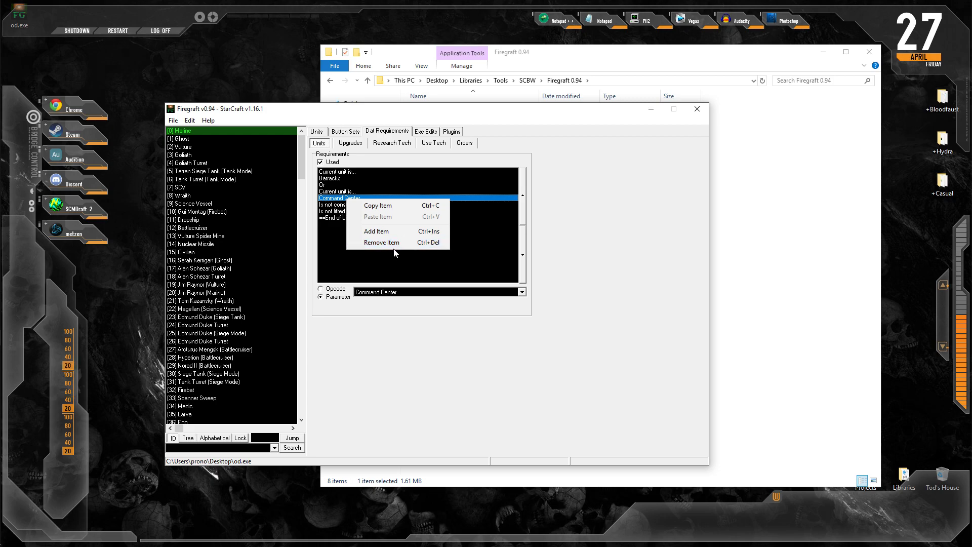
{"action": "left_click", "coordinate": [333, 199]}
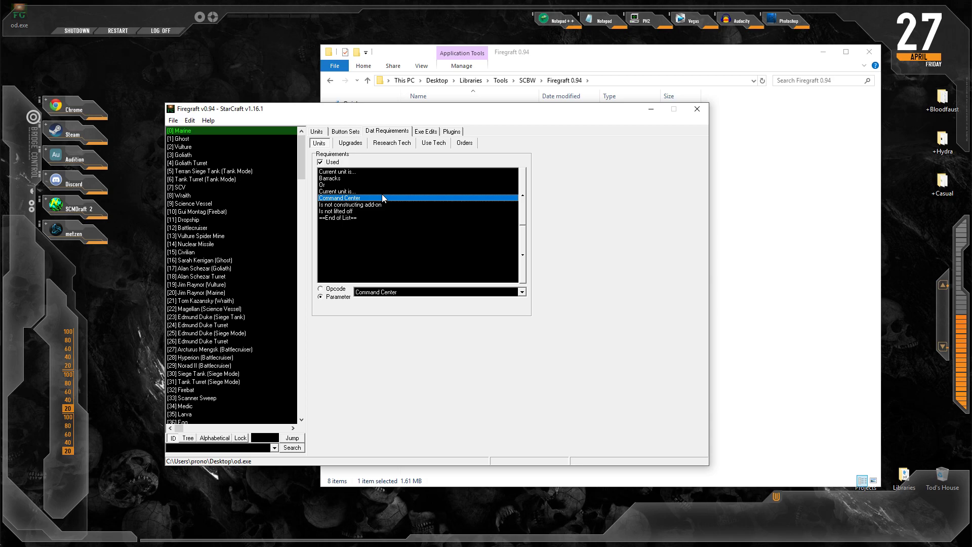
{"action": "key", "text": "Up"}
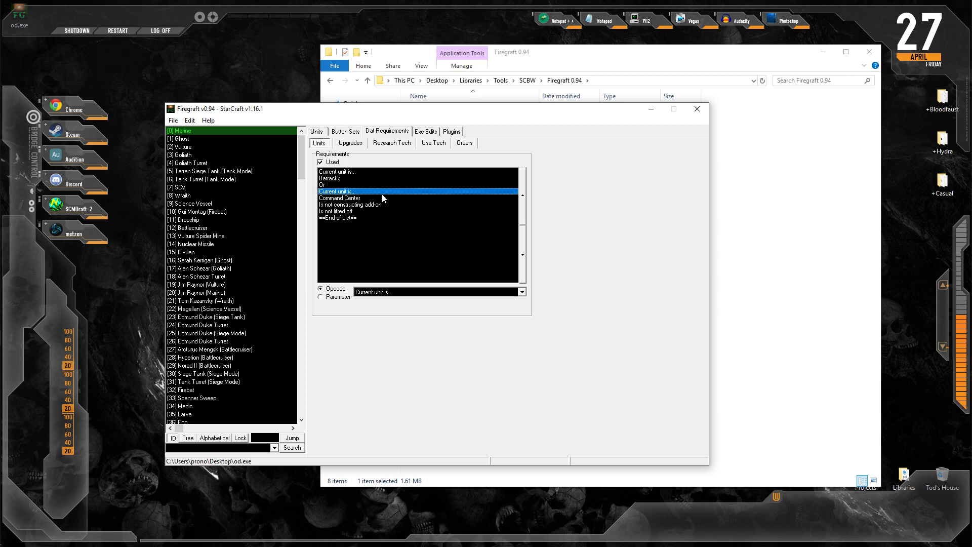
{"action": "key", "text": "Down"}
Save the od.exe patch without replacing the archive in the saved file, and close Firegraft
{"action": "key", "text": "ctrl+s"}
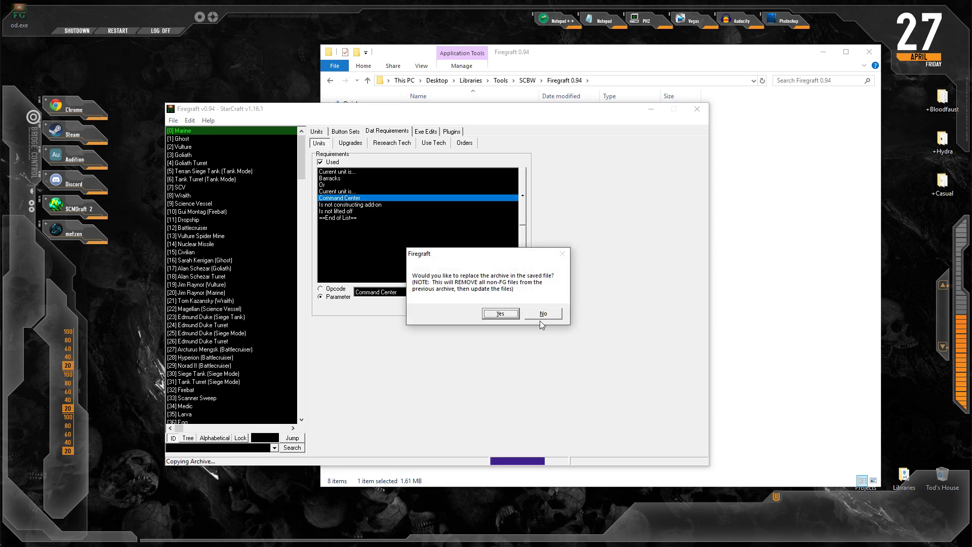
{"action": "left_click", "coordinate": [543, 312]}
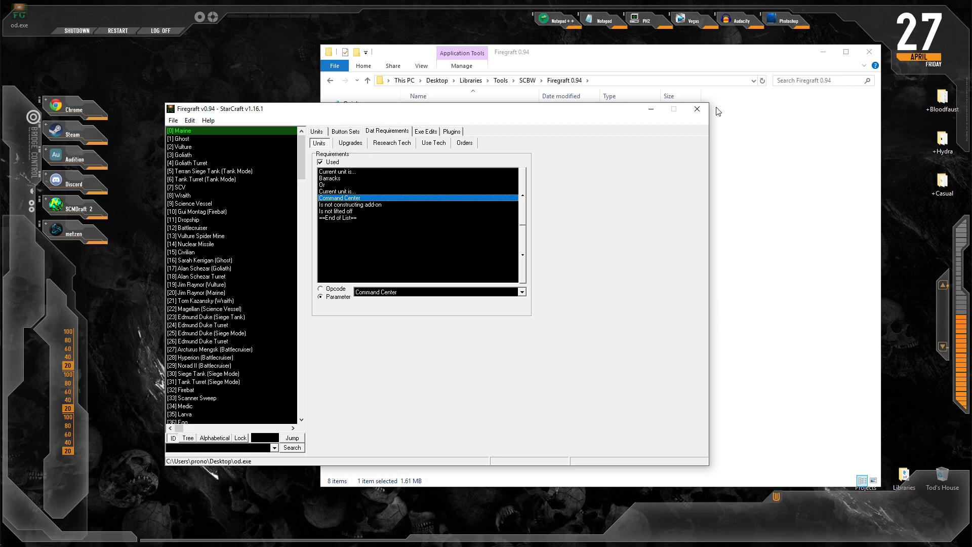
{"action": "left_click", "coordinate": [697, 109]}
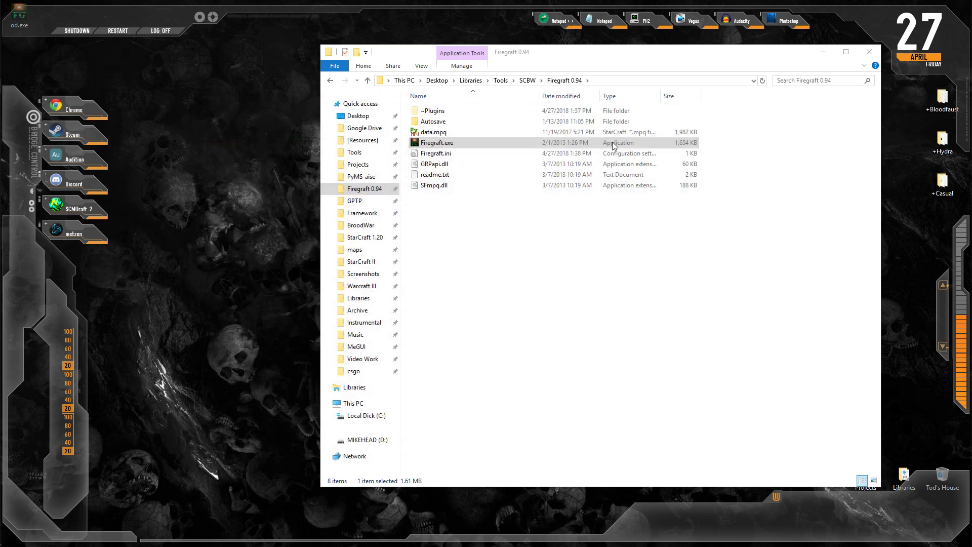
Launch PyMPQ from the PyMS-aise folder and open the desktop's od.exe in it
{"action": "left_click", "coordinate": [461, 242]}
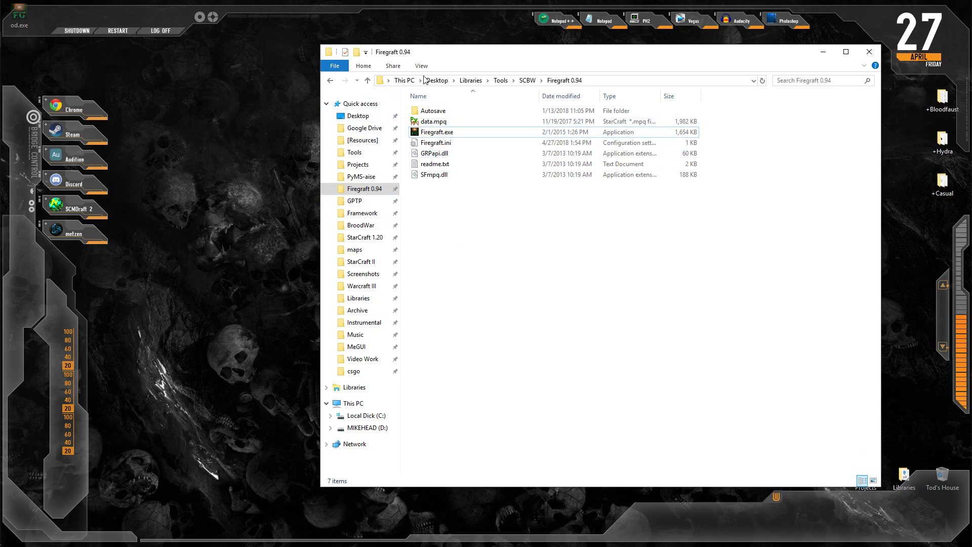
{"action": "left_click_drag", "start_coordinate": [463, 54], "coordinate": [298, 64]}
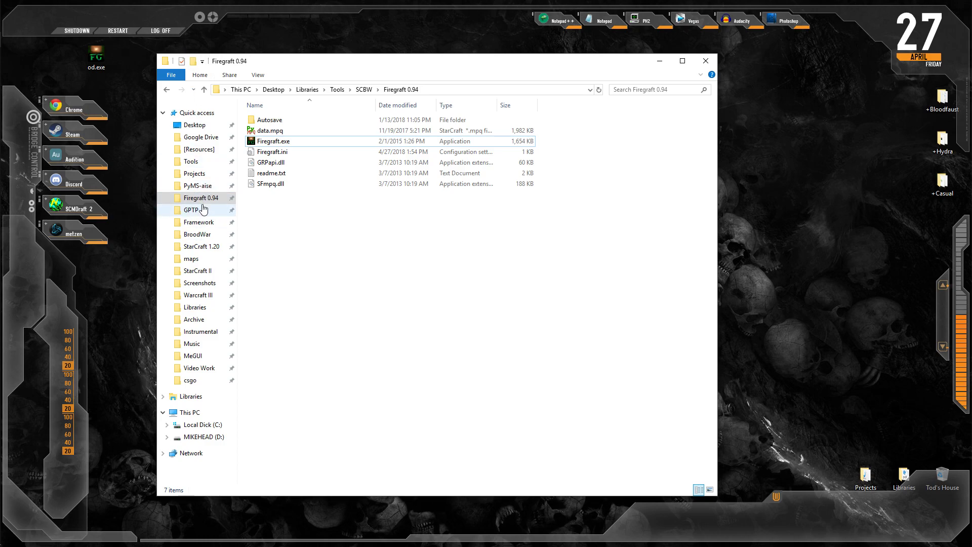
{"action": "left_click", "coordinate": [198, 185]}
{"action": "double_click", "coordinate": [294, 312]}
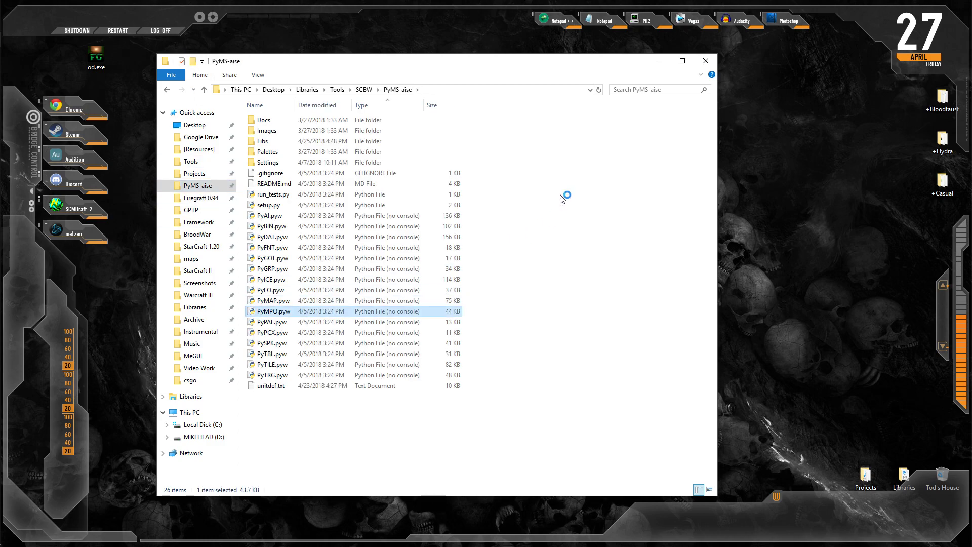
{"action": "key", "text": "ctrl+o"}
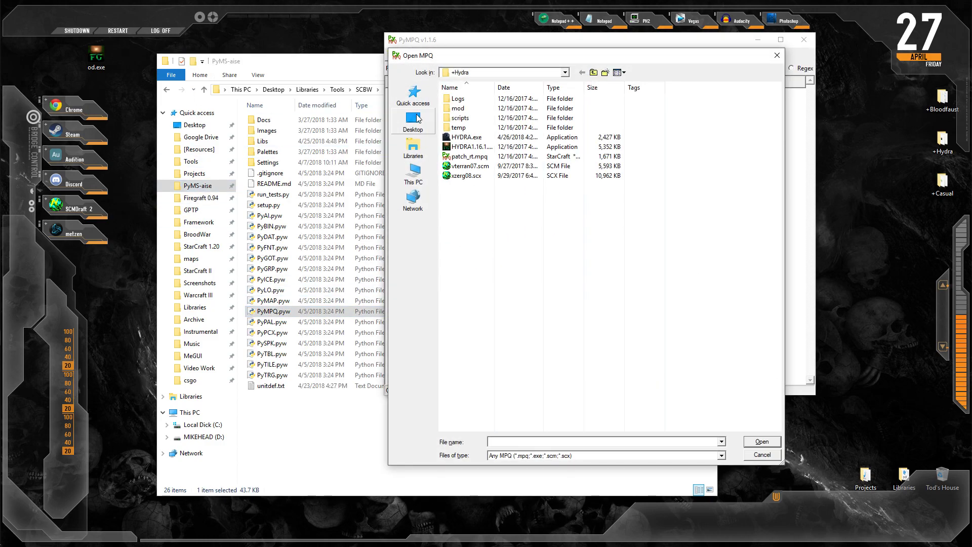
{"action": "double_click", "coordinate": [477, 195]}
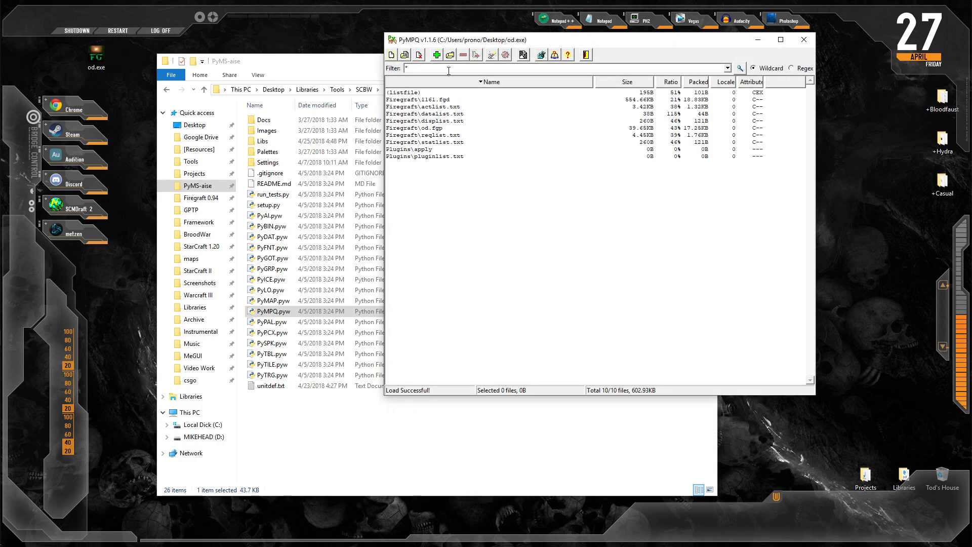
{"action": "left_click", "coordinate": [437, 55]}
{"action": "left_click_drag", "start_coordinate": [559, 161], "coordinate": [449, 95]}
{"action": "left_click", "coordinate": [597, 71]}
{"action": "double_click", "coordinate": [458, 98]}
{"action": "key", "text": "ctrl+a"}
{"action": "left_click", "coordinate": [763, 442]}
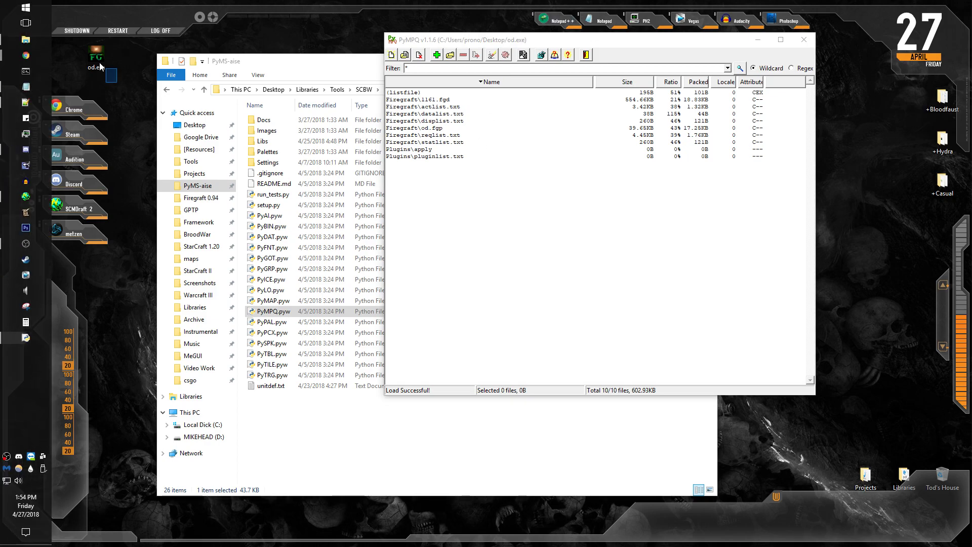
Extract Firegraft\od.fgp from the archive to the Desktop and close PyMPQ
{"action": "left_click", "coordinate": [442, 128]}
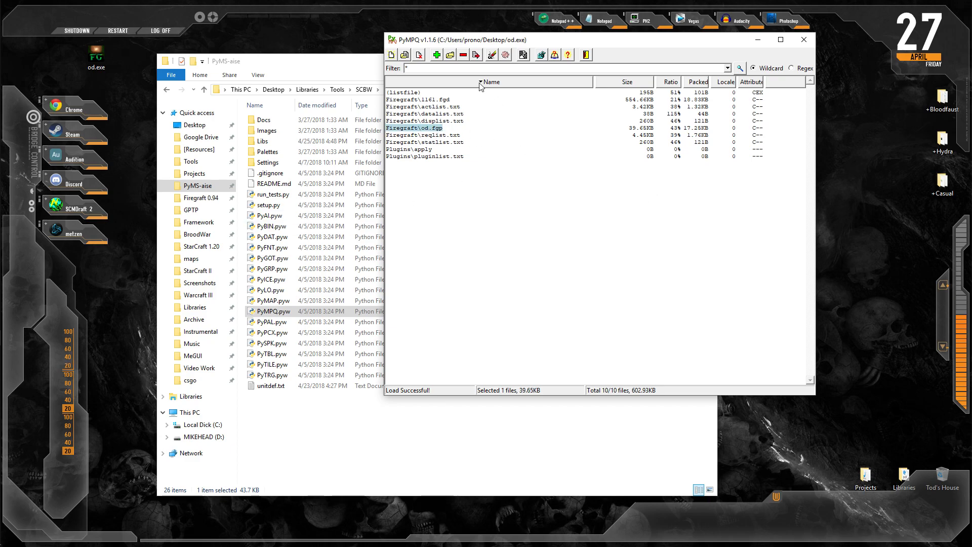
{"action": "left_click", "coordinate": [480, 56]}
{"action": "left_click", "coordinate": [438, 241]}
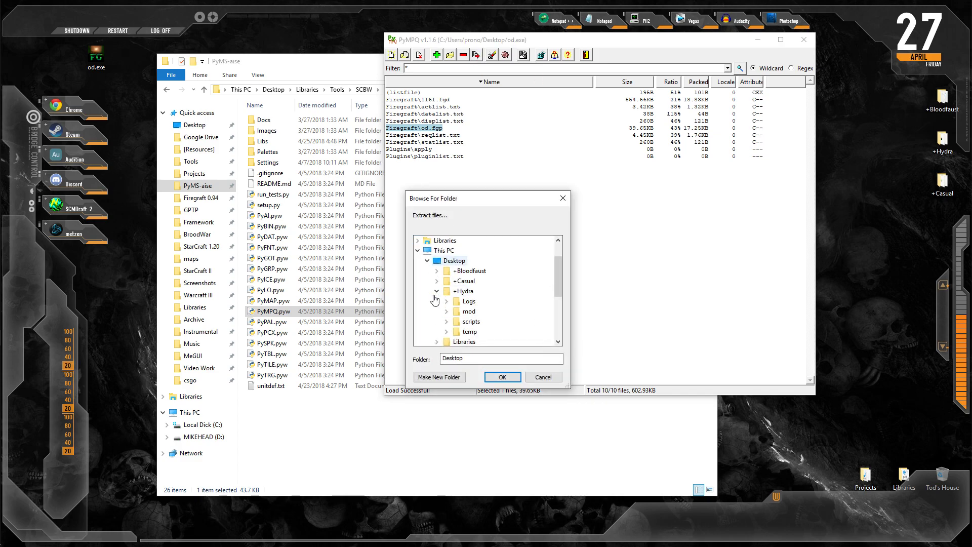
{"action": "left_click", "coordinate": [503, 378]}
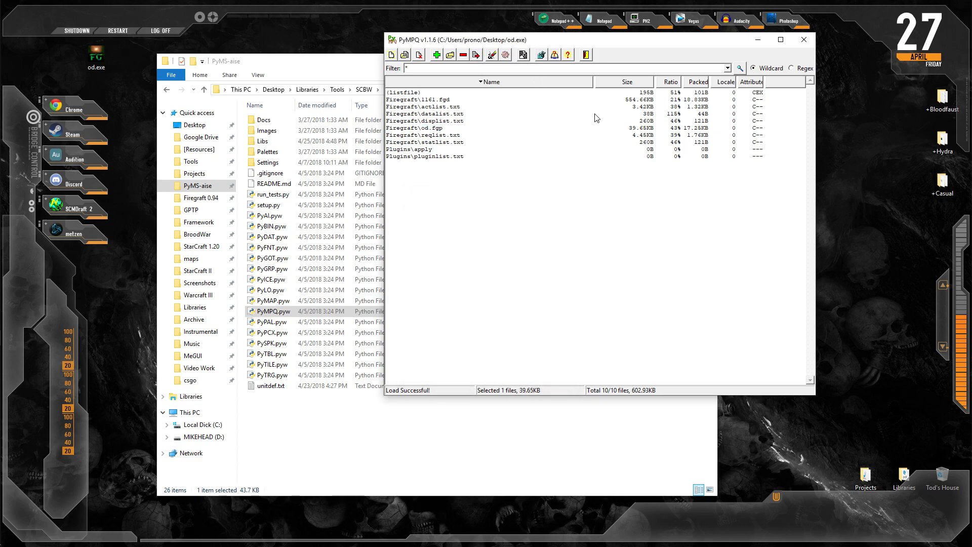
{"action": "left_click", "coordinate": [804, 40]}
Create a desktop folder named mod and move the extracted Firegraft folder into it
{"action": "left_click_drag", "start_coordinate": [19, 14], "coordinate": [61, 60]}
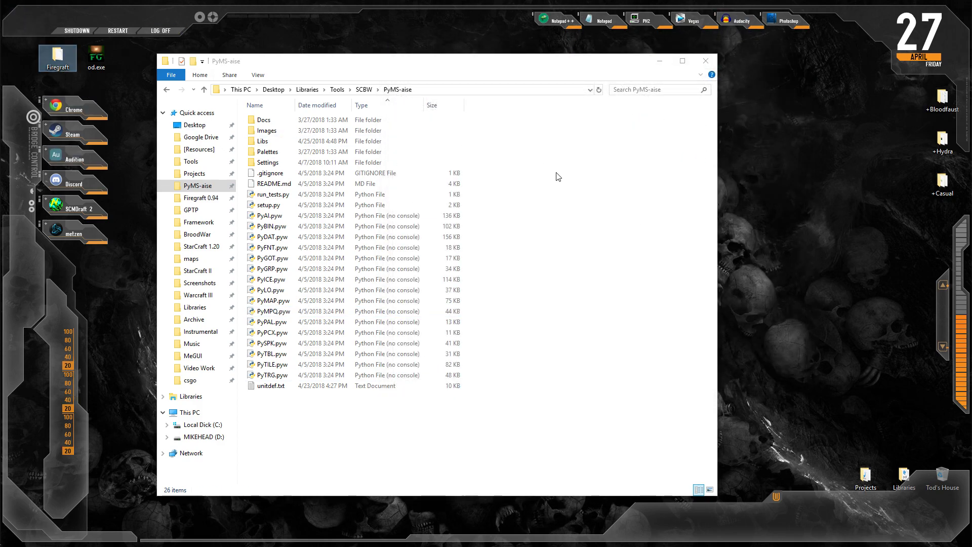
{"action": "left_click_drag", "start_coordinate": [417, 65], "coordinate": [454, 47]}
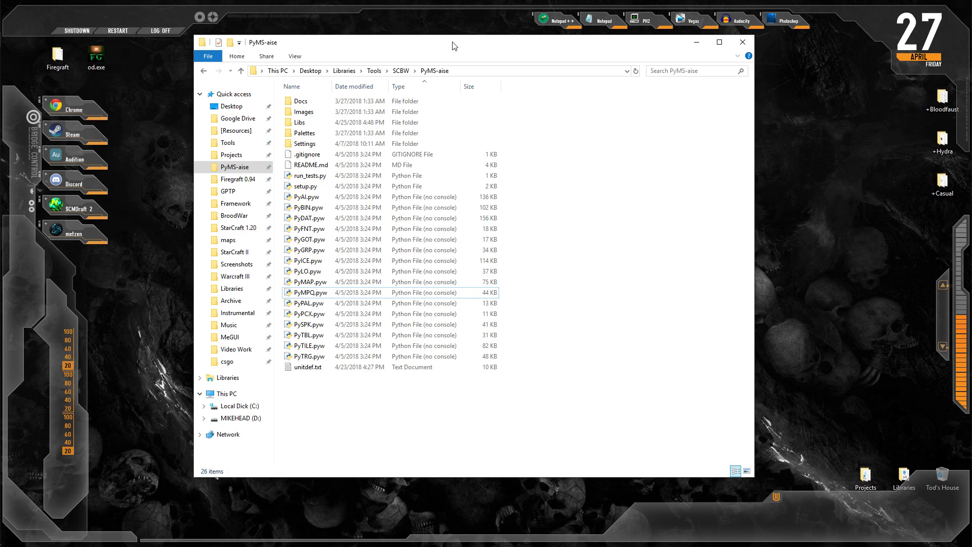
{"action": "right_click", "coordinate": [148, 129]}
{"action": "mouse_move", "coordinate": [183, 228]}
{"action": "left_click", "coordinate": [310, 232]}
{"action": "type", "text": "mod"}
{"action": "key", "text": "Return"}
{"action": "left_click_drag", "start_coordinate": [67, 62], "coordinate": [142, 64]}
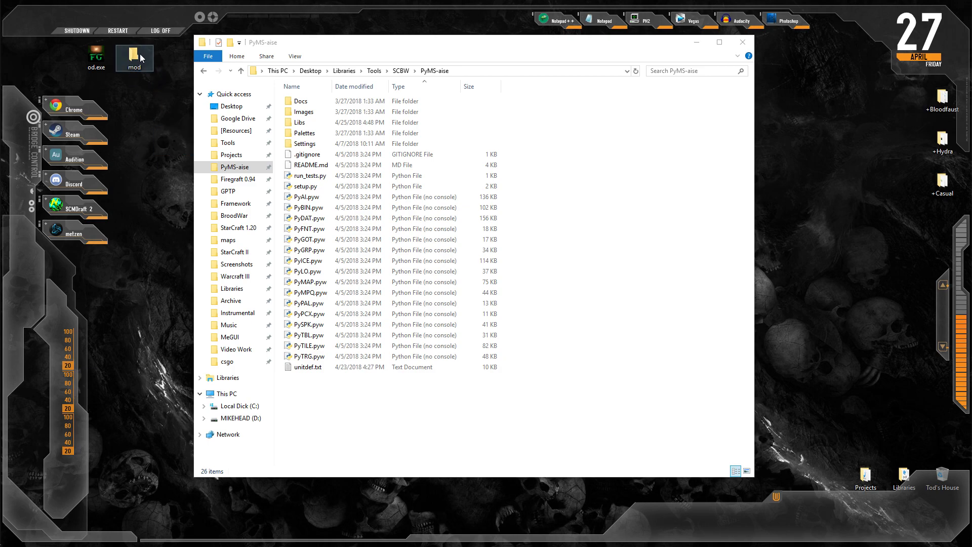
{"action": "left_click", "coordinate": [724, 356]}
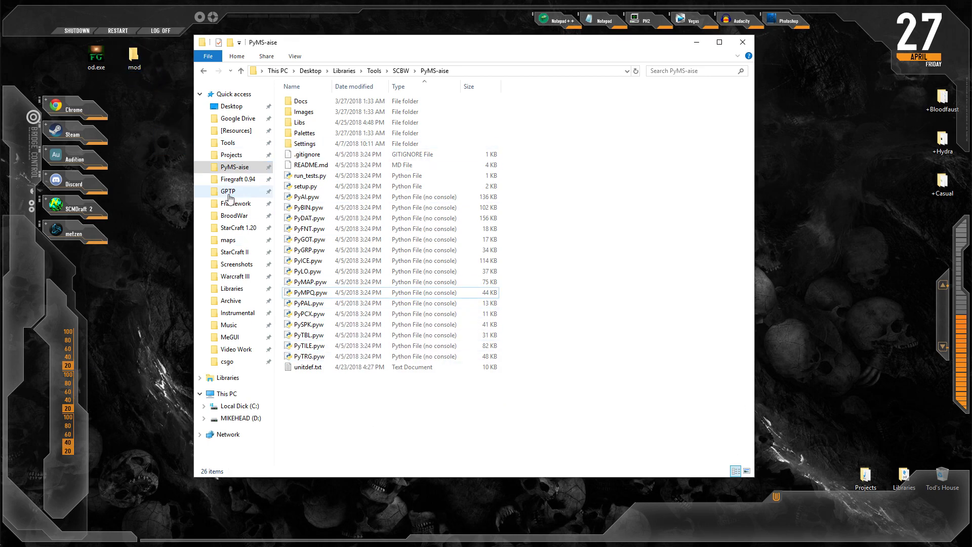
Open the SCBW tools folder, start Command Prompt as administrator, and enter the full path of samase.exe from that folder
{"action": "left_click", "coordinate": [227, 143]}
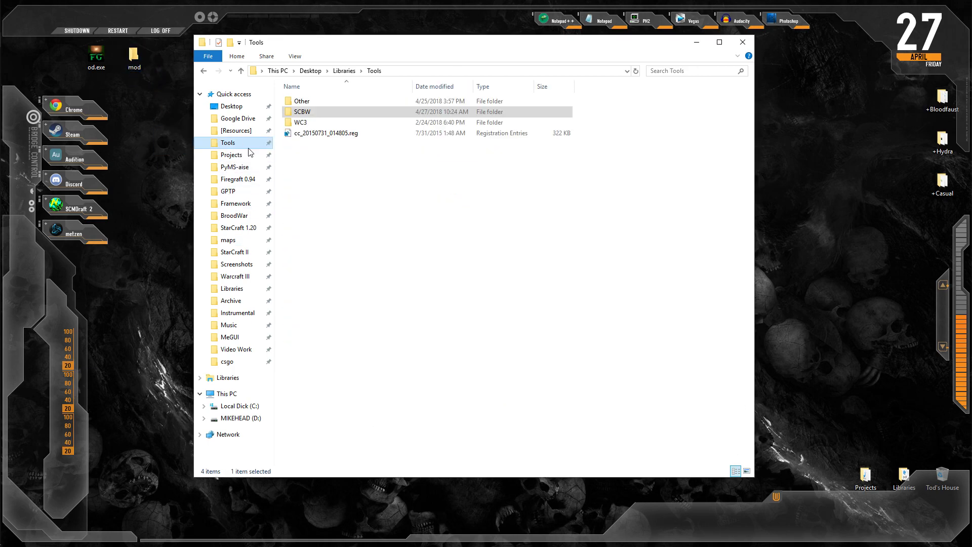
{"action": "double_click", "coordinate": [326, 112]}
{"action": "key", "text": "super"}
{"action": "type", "text": "cmd"}
{"action": "key", "text": "ctrl+shift+Return"}
{"action": "type", "text": "C:\\Users\\prono\\Desktop\\Libraries\\Tools\\SCBW"}
{"action": "left_click_drag", "start_coordinate": [256, 53], "coordinate": [381, 60]}
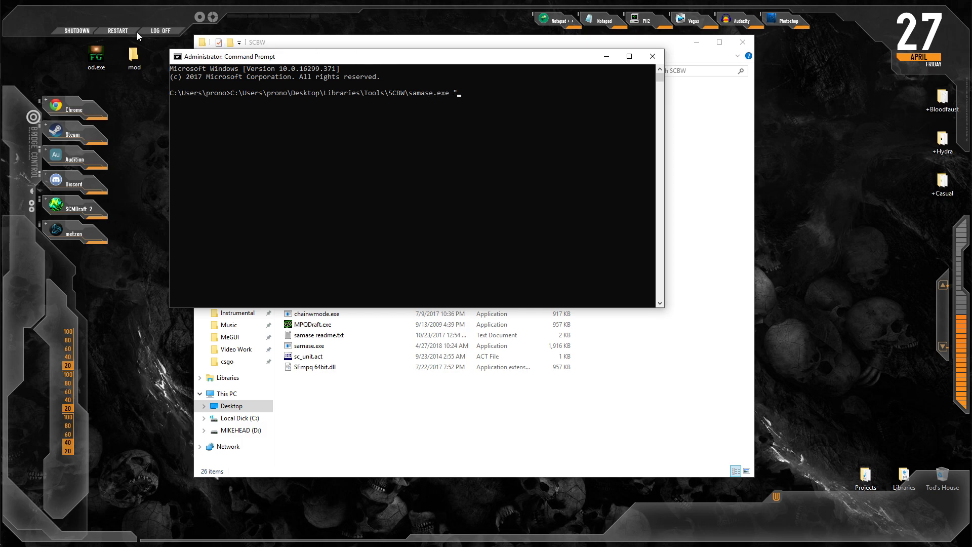
Add the quoted full path of the desktop mod folder as the first argument of the samase command
{"action": "double_click", "coordinate": [135, 55]}
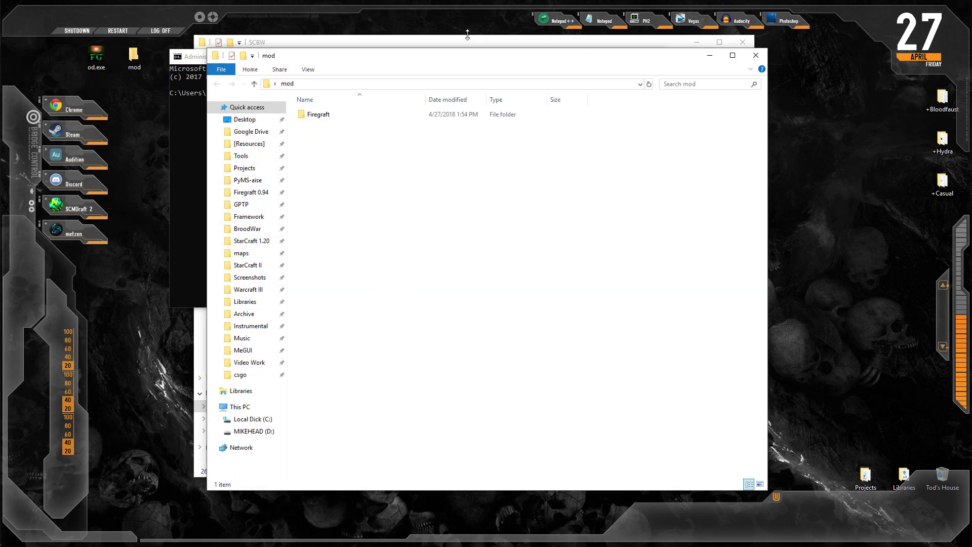
{"action": "left_click", "coordinate": [467, 35]}
{"action": "key", "text": "alt+Tab"}
{"action": "left_click", "coordinate": [499, 141]}
{"action": "key", "text": "Escape"}
{"action": "type", "text": "C:\\Users\\prono\\Desktop\\mod"}
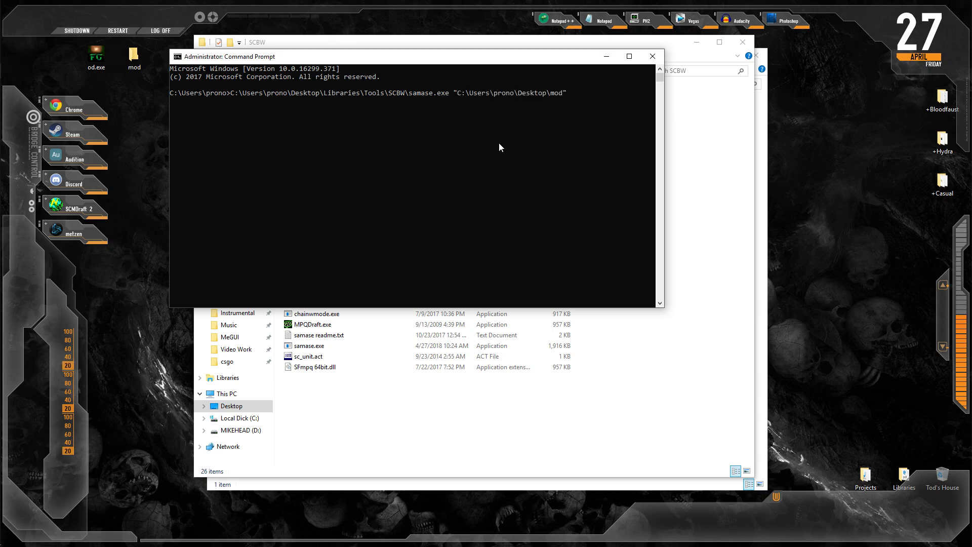
Append the --pack option to the samase command with mod.exe on the desktop as the quoted output path
{"action": "type", "text": "--pack \""}
{"action": "type", "text": "C:\\Users\\prono\\Desktop\\mod"}
{"action": "key", "text": "BackSpace"}
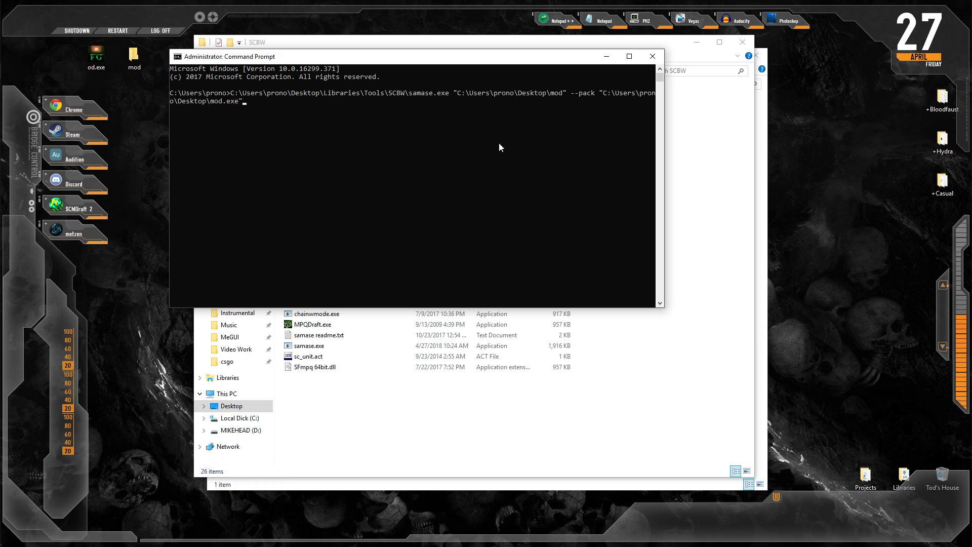
Run the samase pack command to build mod.exe on the desktop, and close Command Prompt
{"action": "key", "text": "Return"}
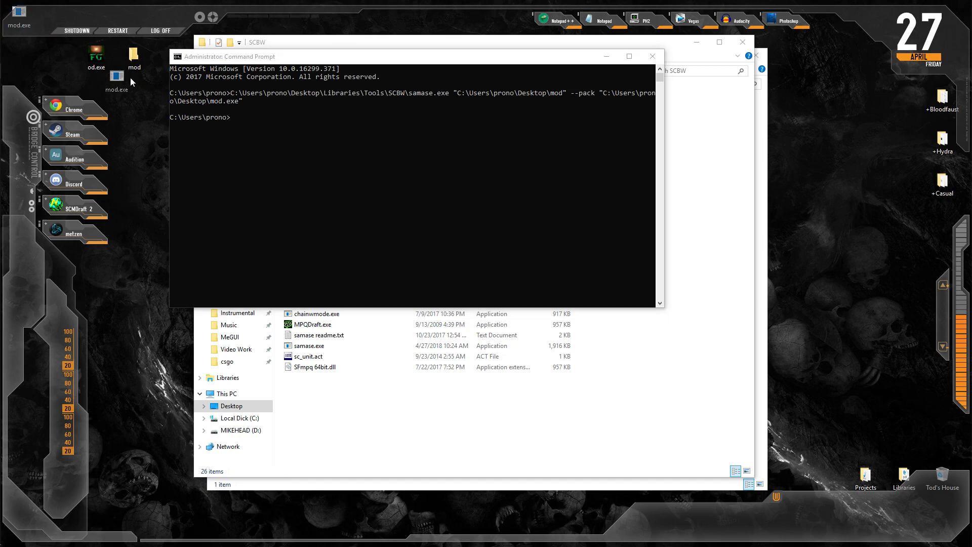
{"action": "left_click", "coordinate": [658, 61]}
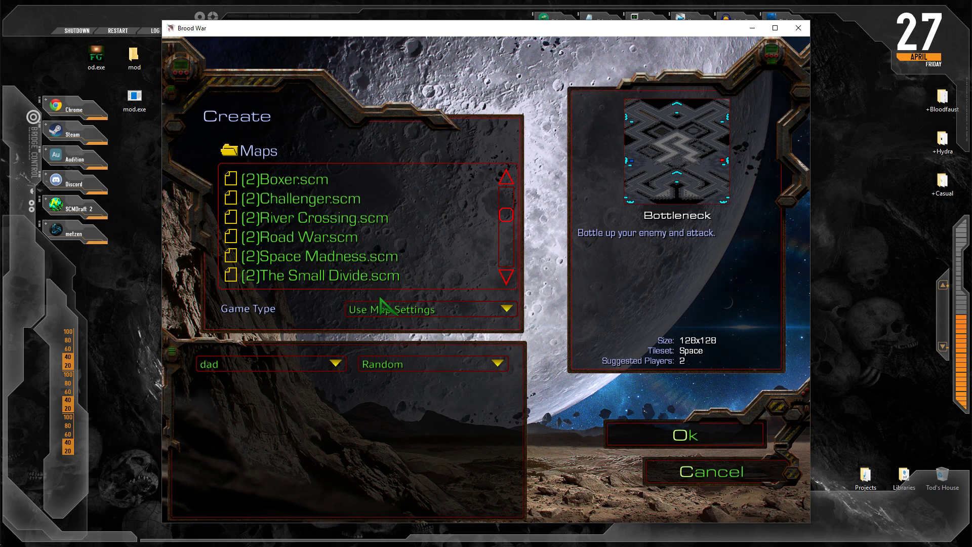
Change the game type, pick the Terran race, and start a game on the Bottleneck map in the modded Brood War
{"action": "left_click", "coordinate": [381, 308]}
{"action": "left_click", "coordinate": [381, 340]}
{"action": "left_click", "coordinate": [385, 365]}
{"action": "left_click", "coordinate": [395, 393]}
{"action": "left_click", "coordinate": [685, 435]}
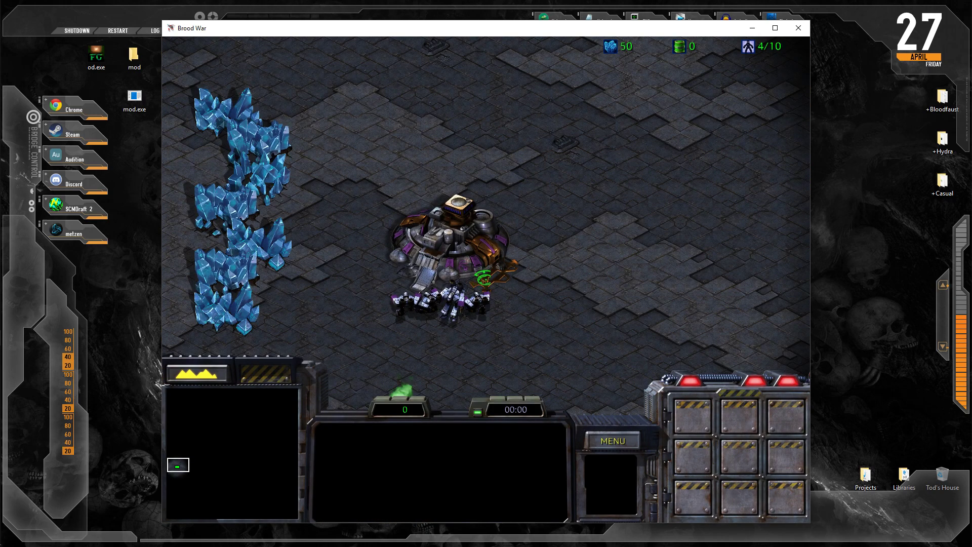
Train a Marine from the Command Center and send the starting SCVs away from it
{"action": "left_click", "coordinate": [477, 275]}
{"action": "left_click", "coordinate": [750, 428]}
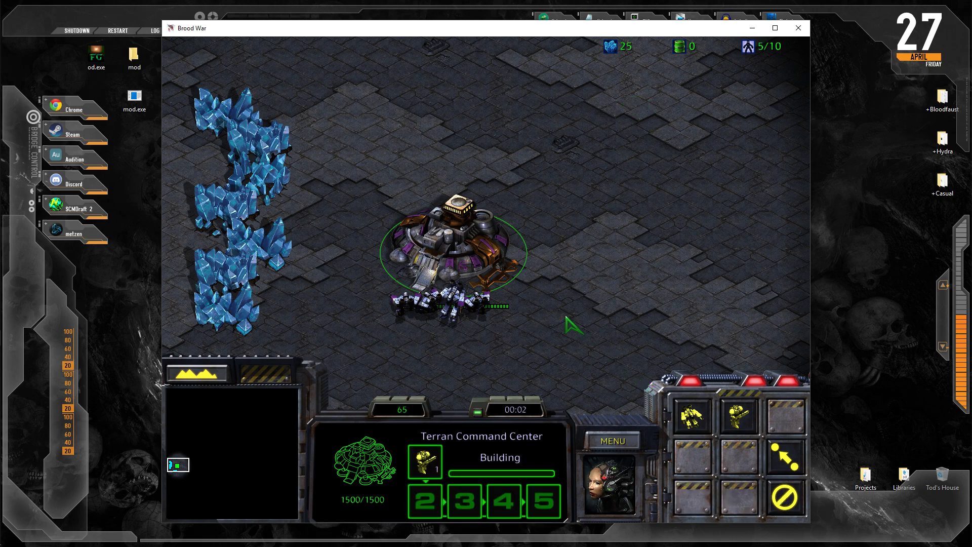
{"action": "left_click_drag", "start_coordinate": [569, 325], "coordinate": [362, 264]}
{"action": "right_click", "coordinate": [356, 257]}
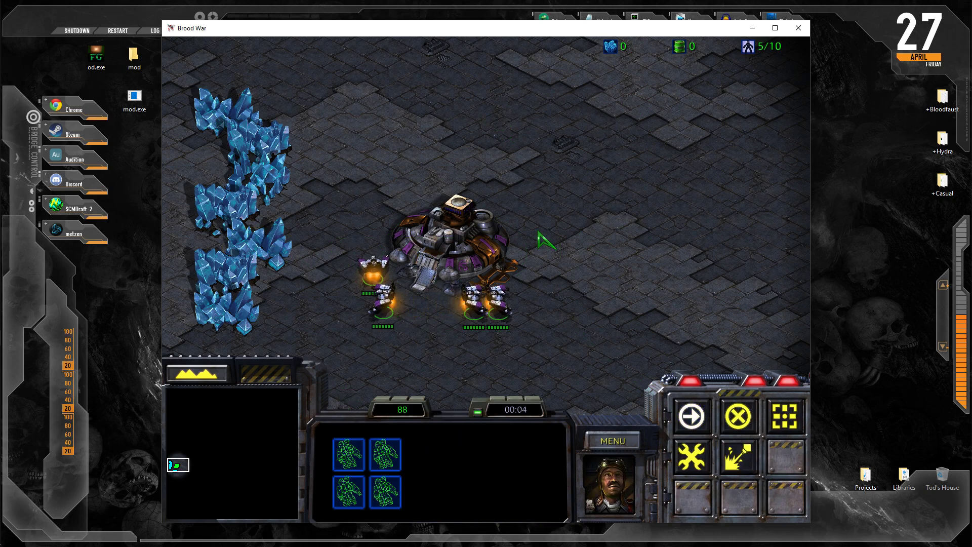
Examine the Marine's training progress at the Command Center and the surrounding map
{"action": "key", "text": "1"}
{"action": "key", "text": "1"}
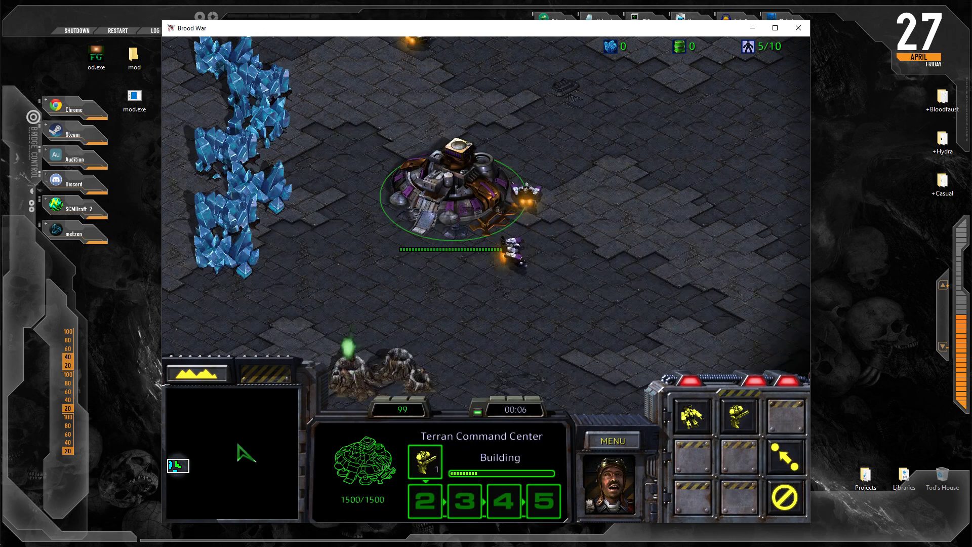
{"action": "key", "text": "Up"}
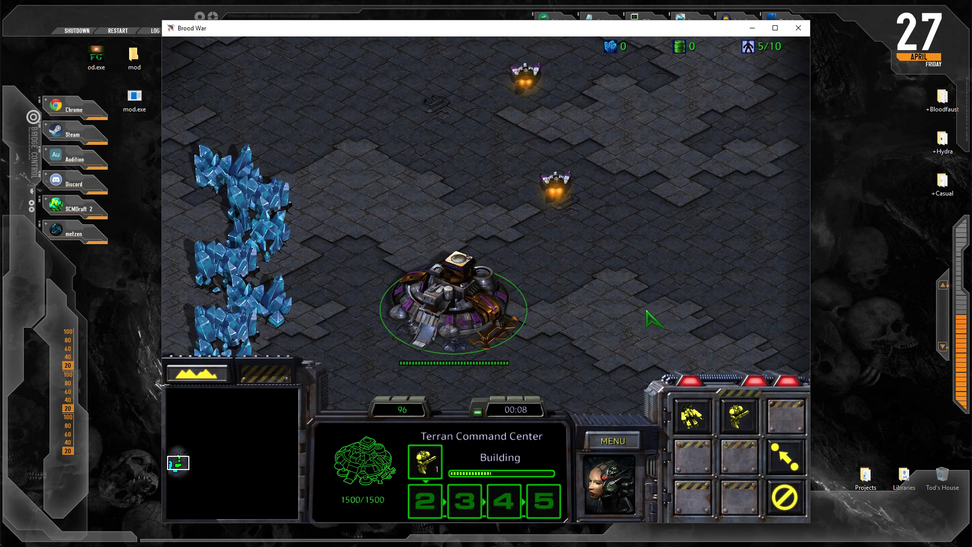
{"action": "key", "text": "Up"}
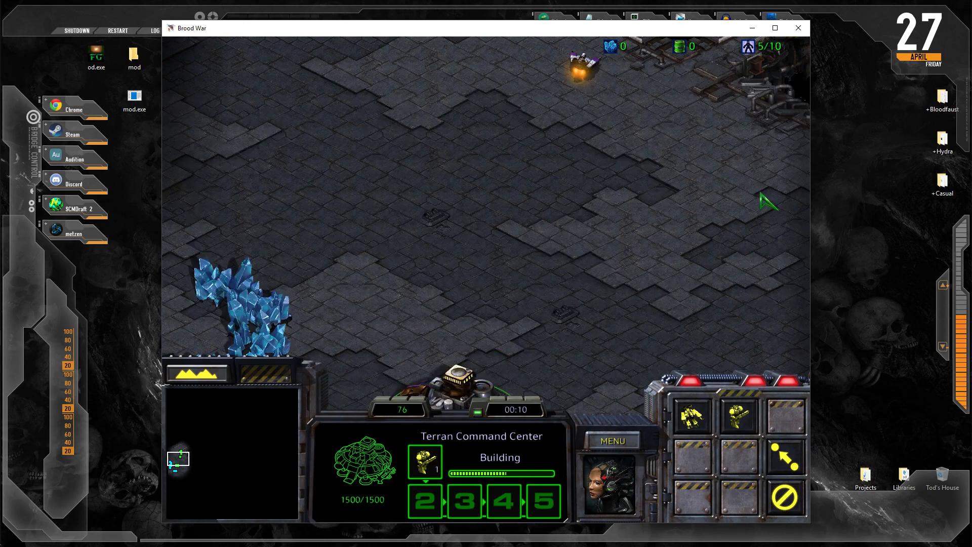
{"action": "key", "text": "Up"}
{"action": "key", "text": "Up"}
{"action": "key", "text": "Up"}
{"action": "key", "text": "1"}
{"action": "key", "text": "1"}
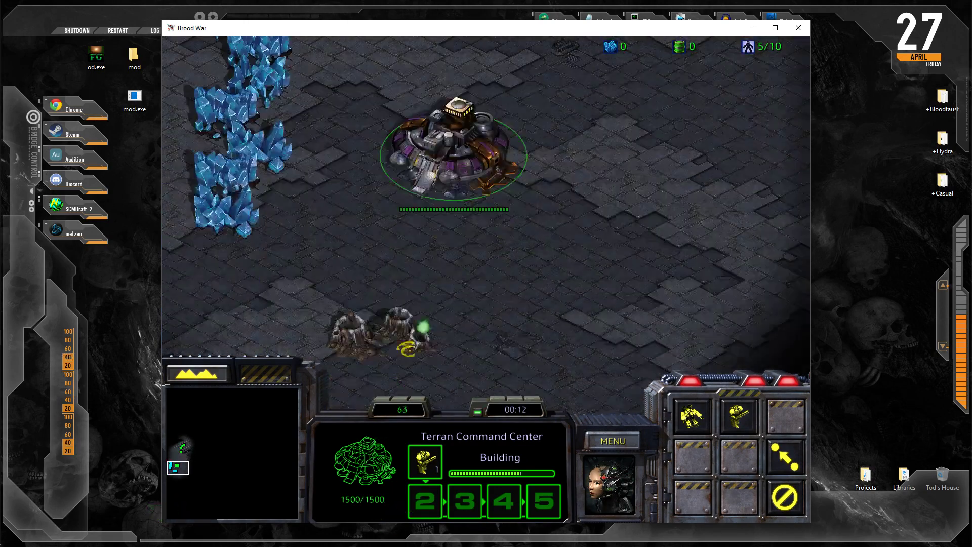
{"action": "key", "text": "Up"}
{"action": "key", "text": "Up"}
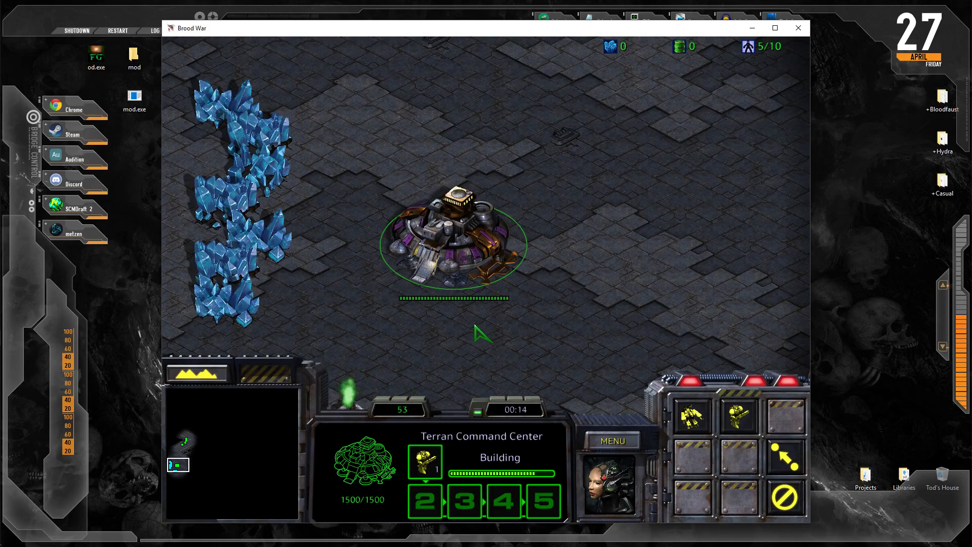
{"action": "key", "text": "Down"}
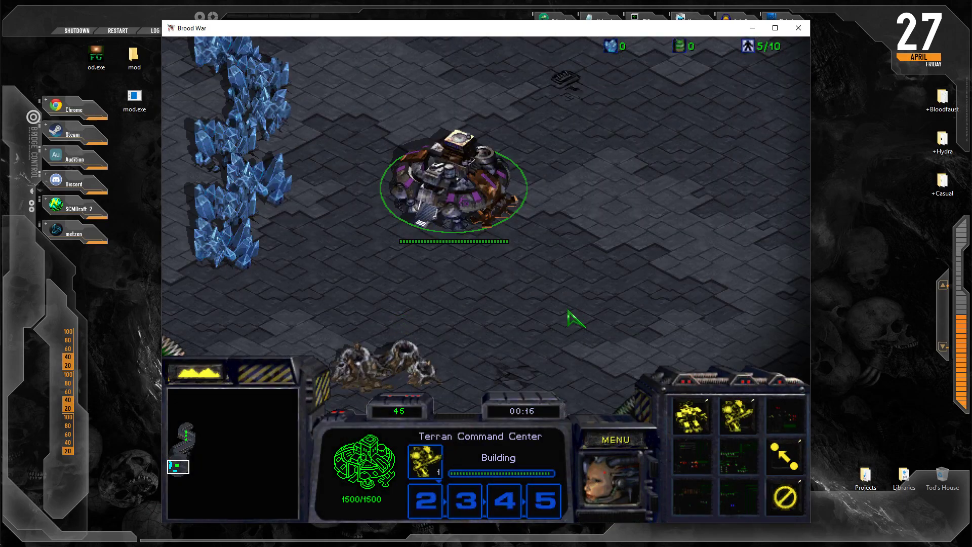
{"action": "key", "text": "Up"}
{"action": "key", "text": "Down"}
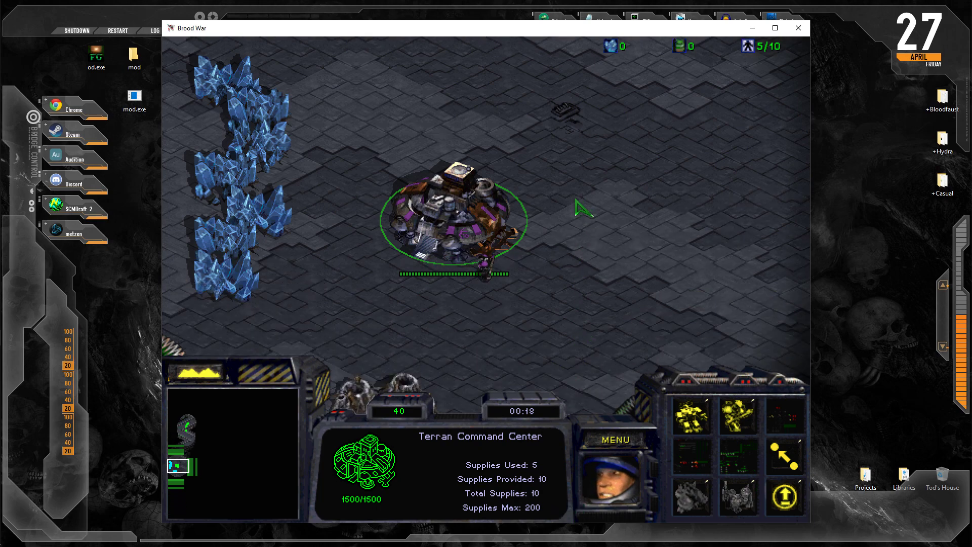
Send the trained Marine away across the map, reselect the Command Center, and switch back to the high-definition graphics
{"action": "left_click", "coordinate": [521, 258]}
{"action": "right_click", "coordinate": [243, 397]}
{"action": "left_click", "coordinate": [462, 229]}
{"action": "key", "text": "Up"}
{"action": "key", "text": "F5"}
{"action": "key", "text": "Down"}
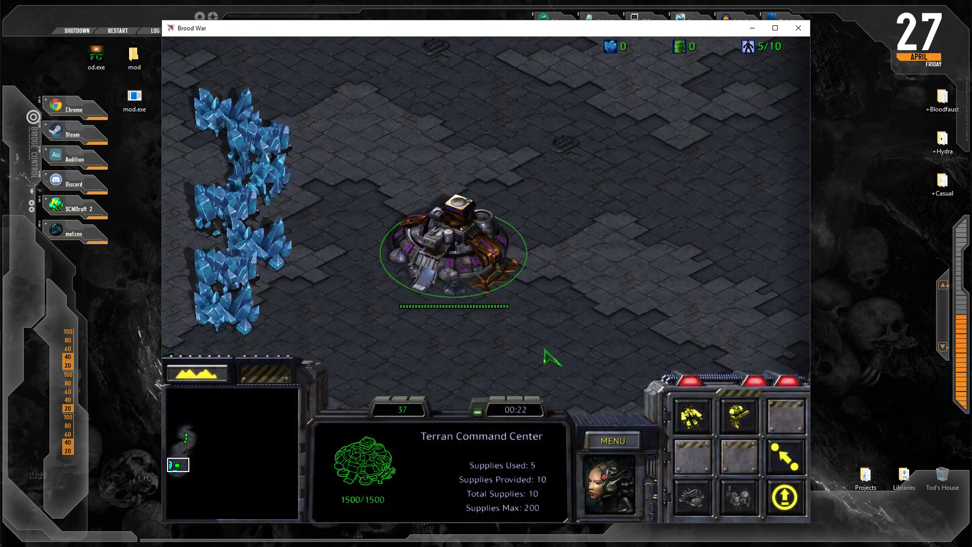
{"action": "key", "text": "Up"}
{"action": "key", "text": "Down"}
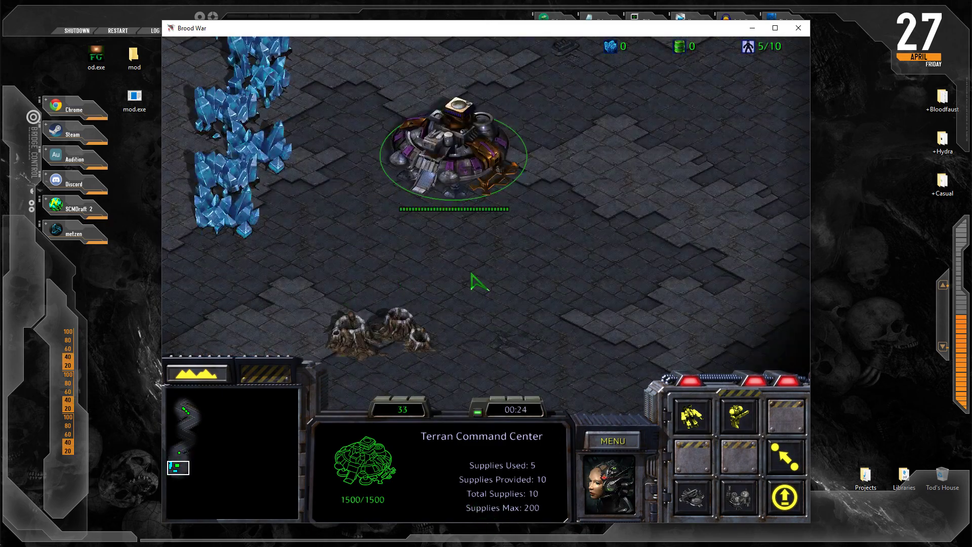
Select the Marine on the walkway north of the base and order it to move further along
{"action": "key", "text": "Up"}
{"action": "key", "text": "Up"}
{"action": "left_click", "coordinate": [375, 276]}
{"action": "right_click", "coordinate": [523, 215]}
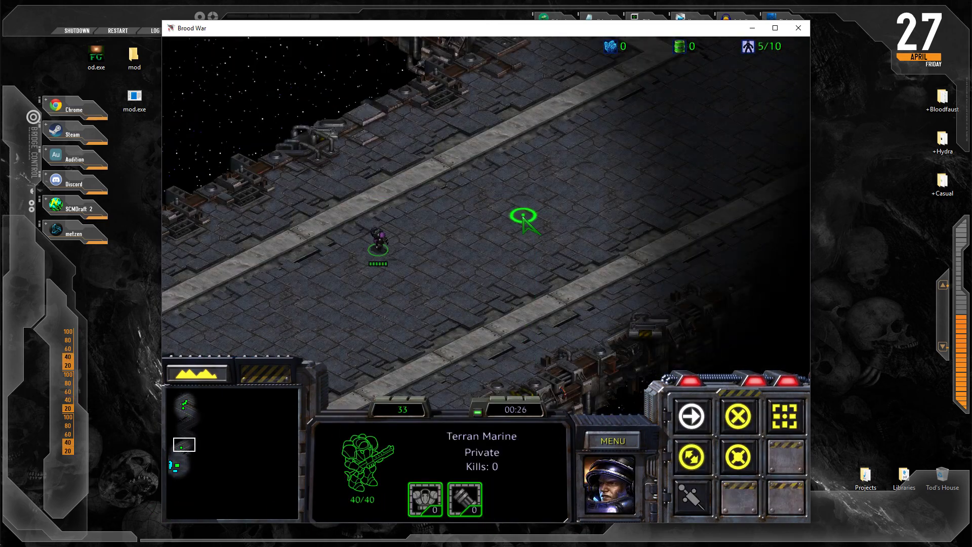
{"action": "right_click", "coordinate": [434, 289]}
{"action": "right_click", "coordinate": [522, 218]}
{"action": "key", "text": "Up"}
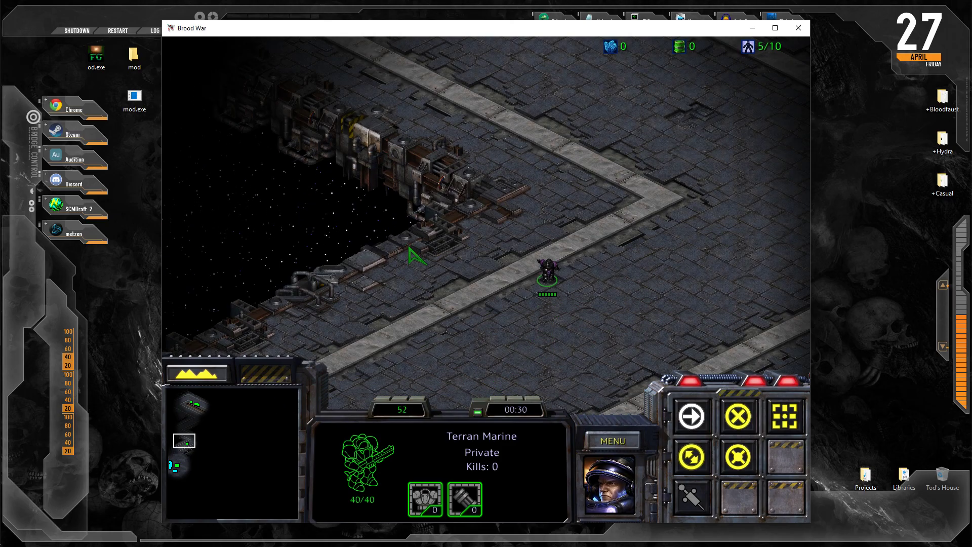
End the test mission and choose to exit StarCraft
{"action": "key", "text": "Down"}
{"action": "key", "text": "Down"}
{"action": "key", "text": "F10"}
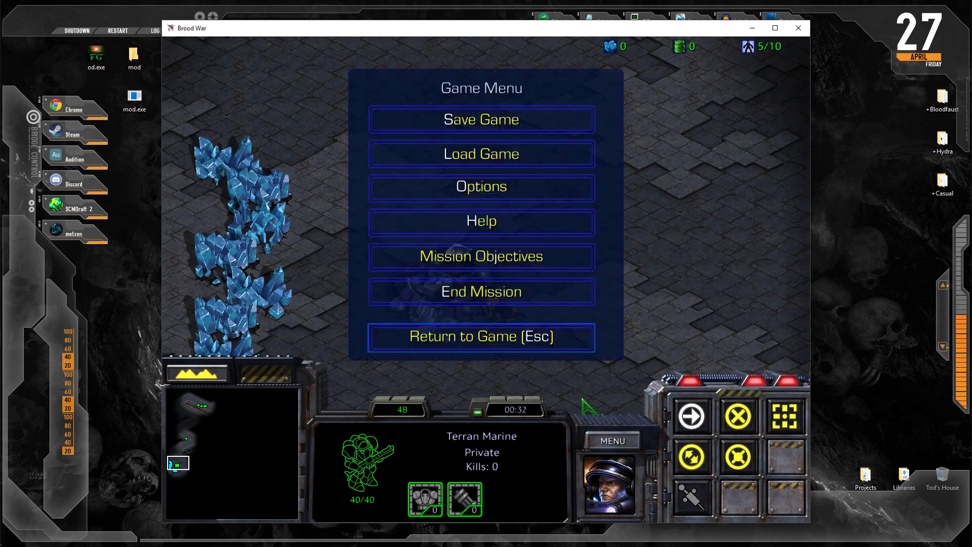
{"action": "left_click", "coordinate": [505, 299]}
{"action": "left_click", "coordinate": [501, 222]}
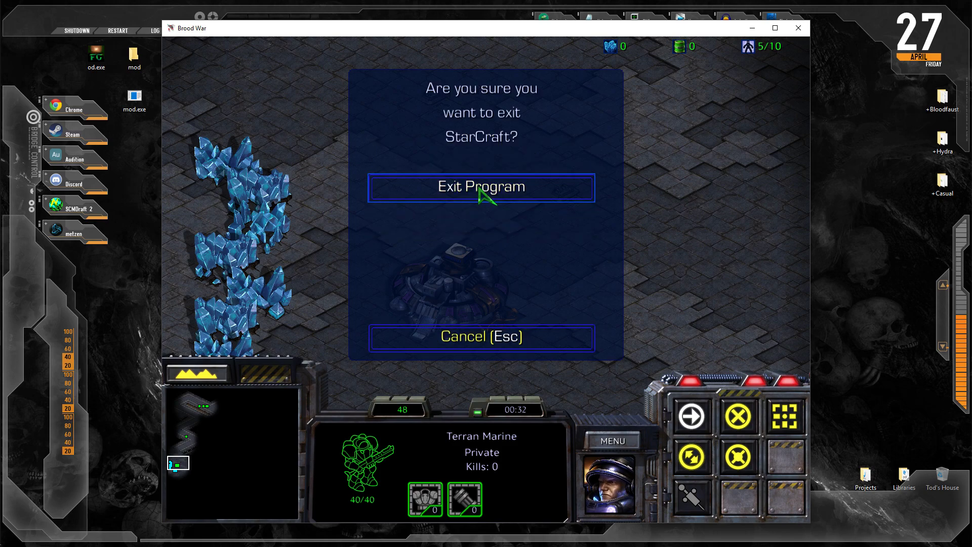